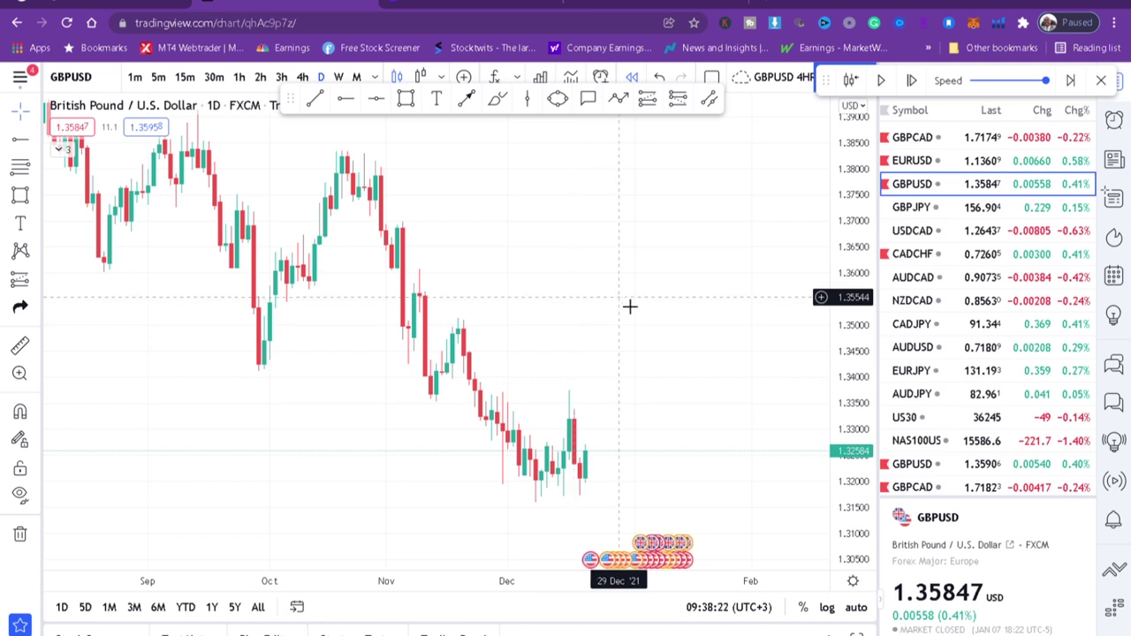
drag(606, 262, 536, 295)
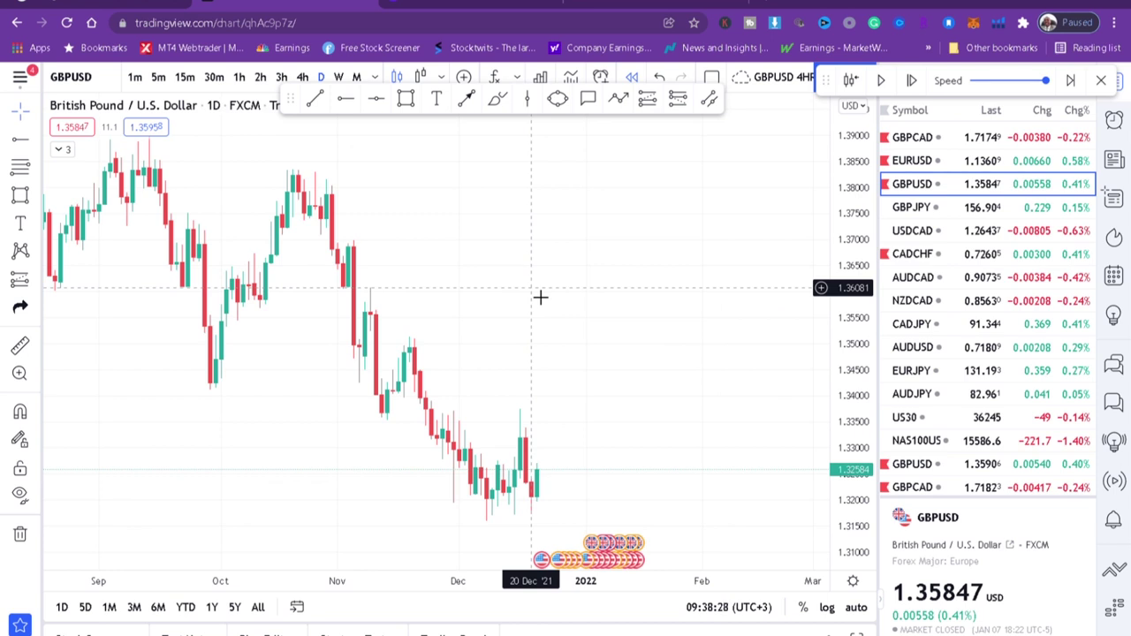
drag(511, 298, 531, 285)
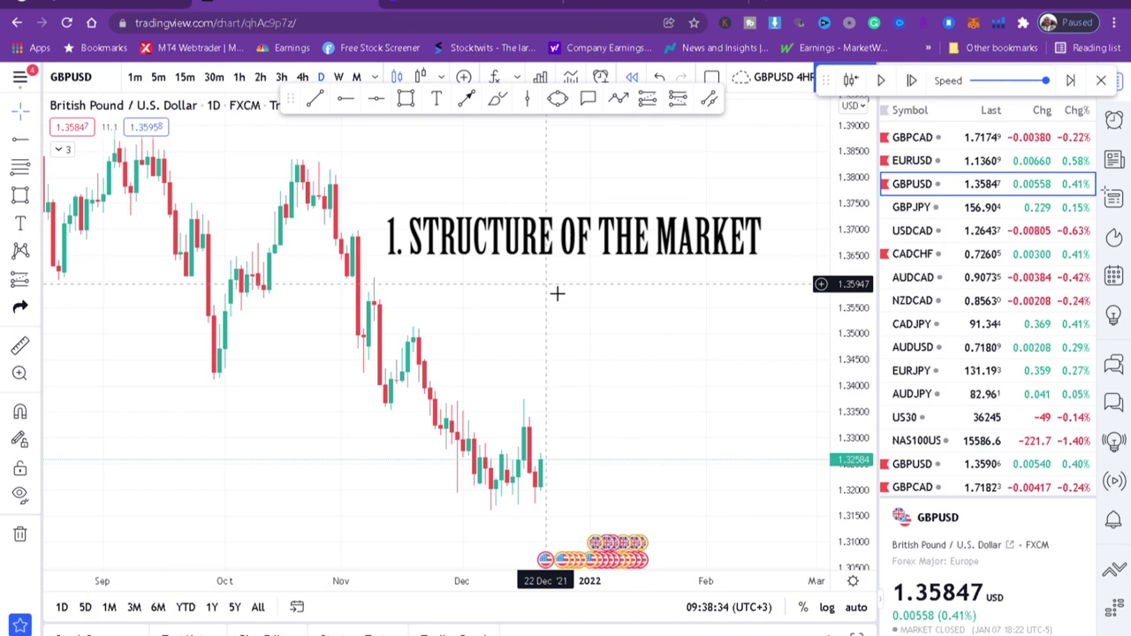
drag(662, 374, 701, 352)
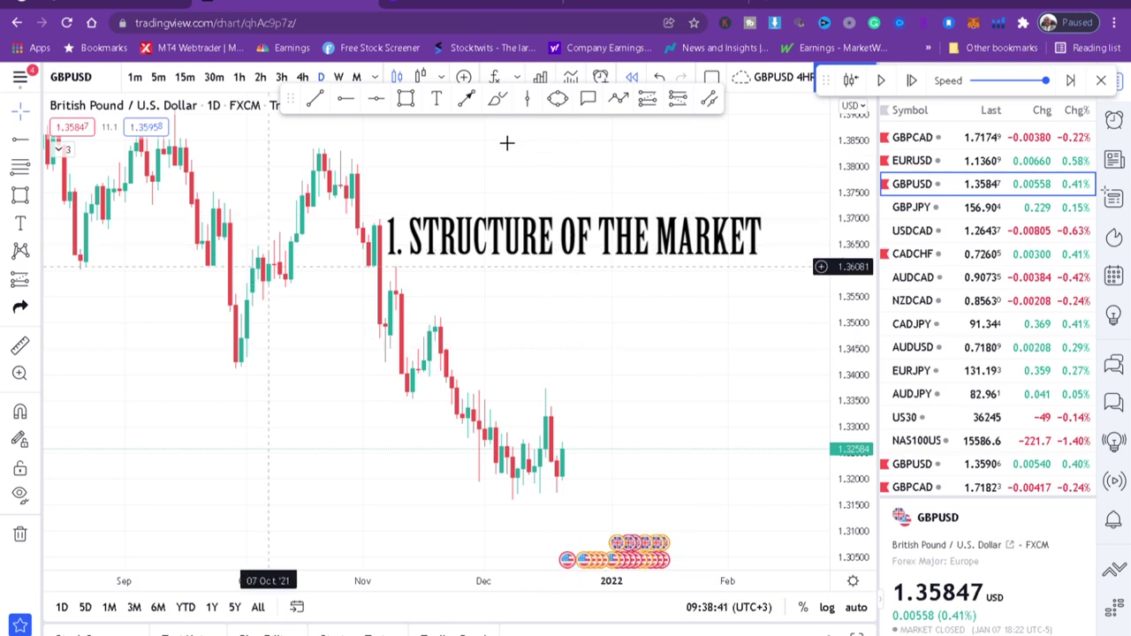
Add a text label reading "structure markert" in the empty chart area above the latest candles and shift it further toward January 2022
click(435, 100)
click(460, 203)
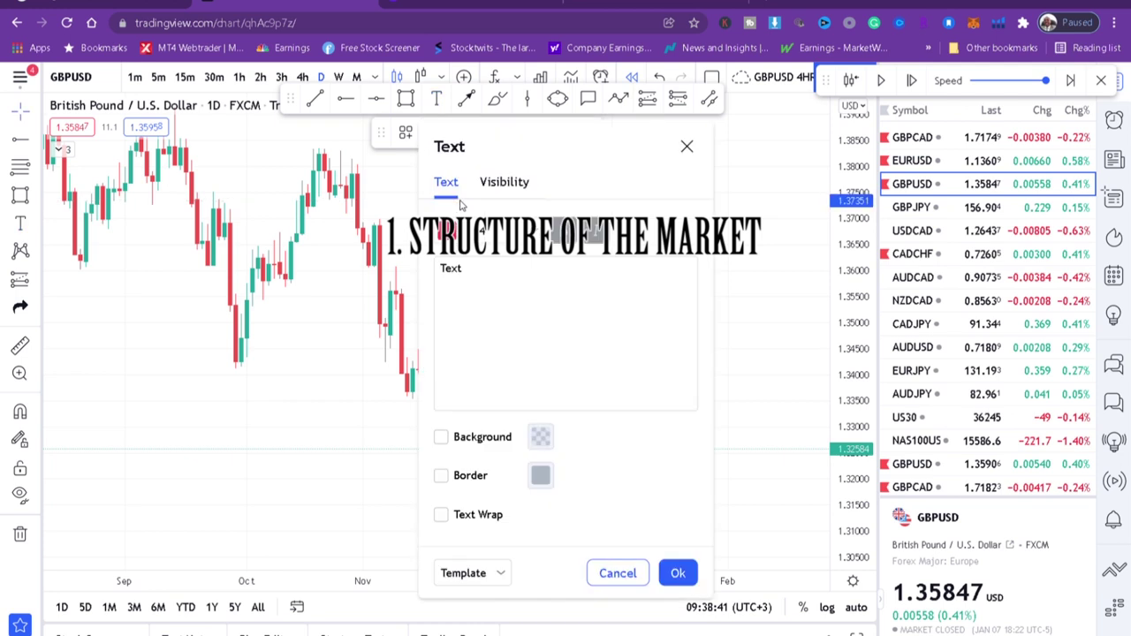
text(structure )
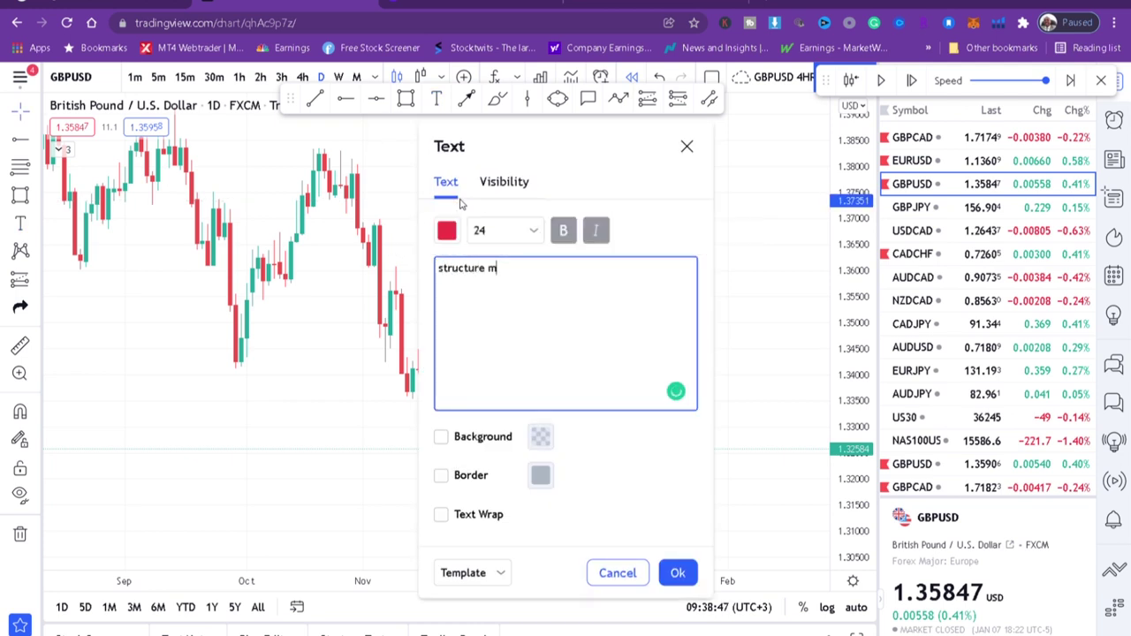
text(markert)
click(677, 573)
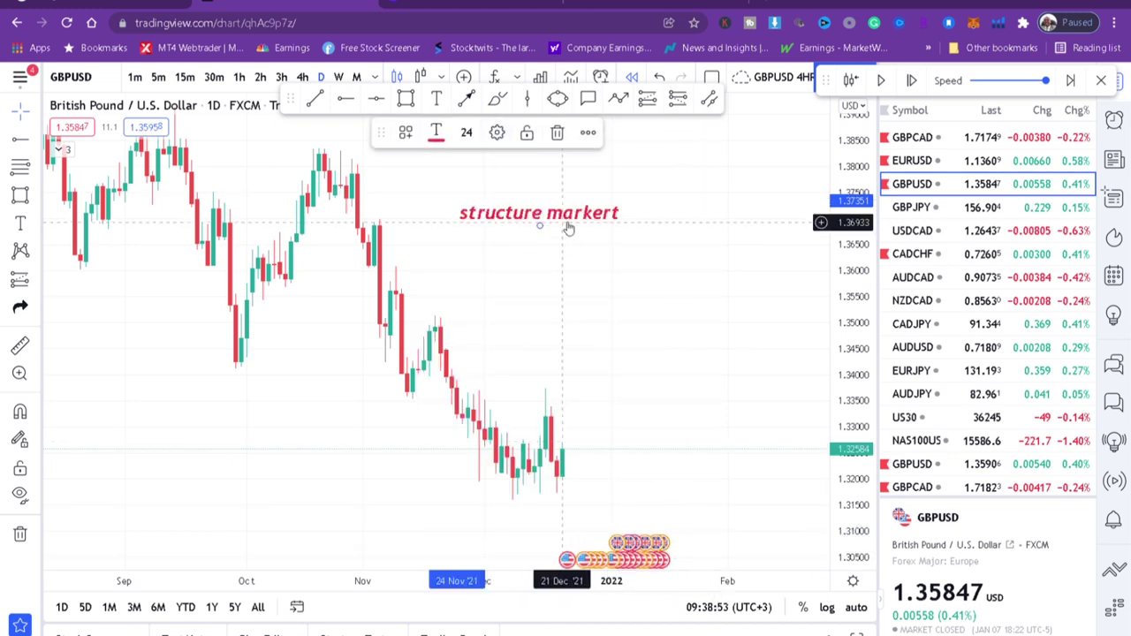
drag(579, 218, 646, 221)
click(290, 177)
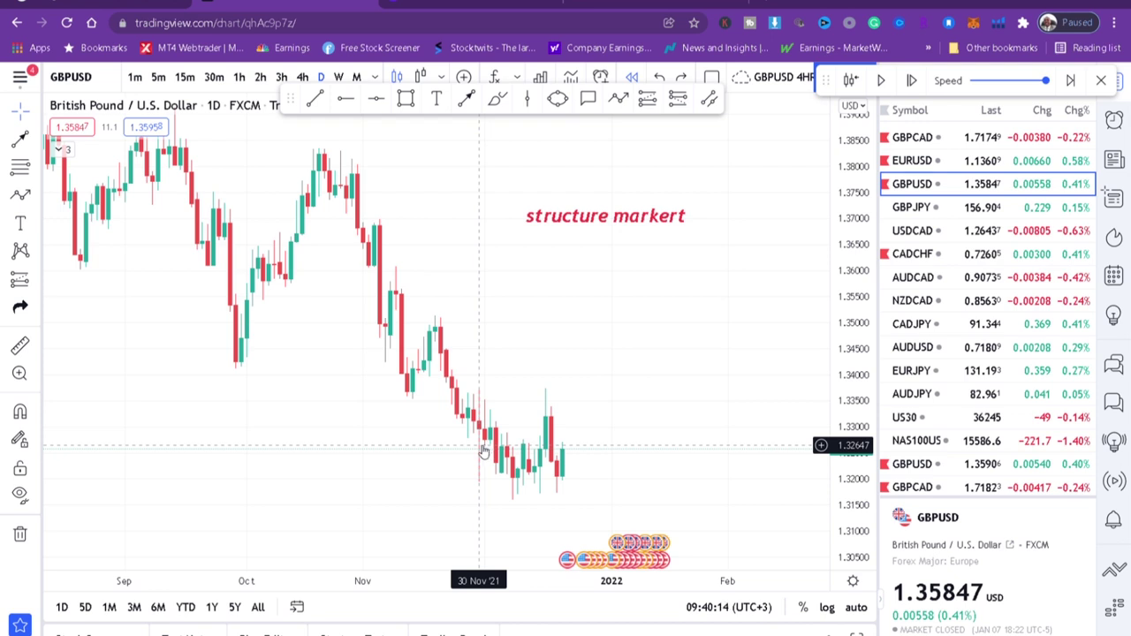
Expand the chart's indicator list and make the EMA 200 visible
click(62, 150)
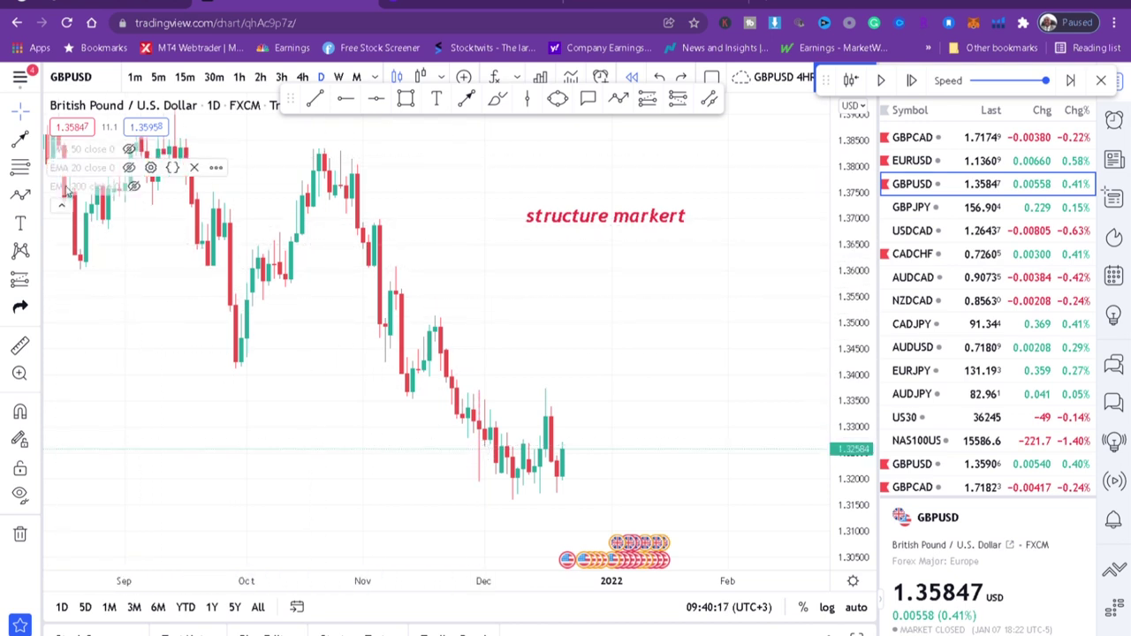
click(134, 188)
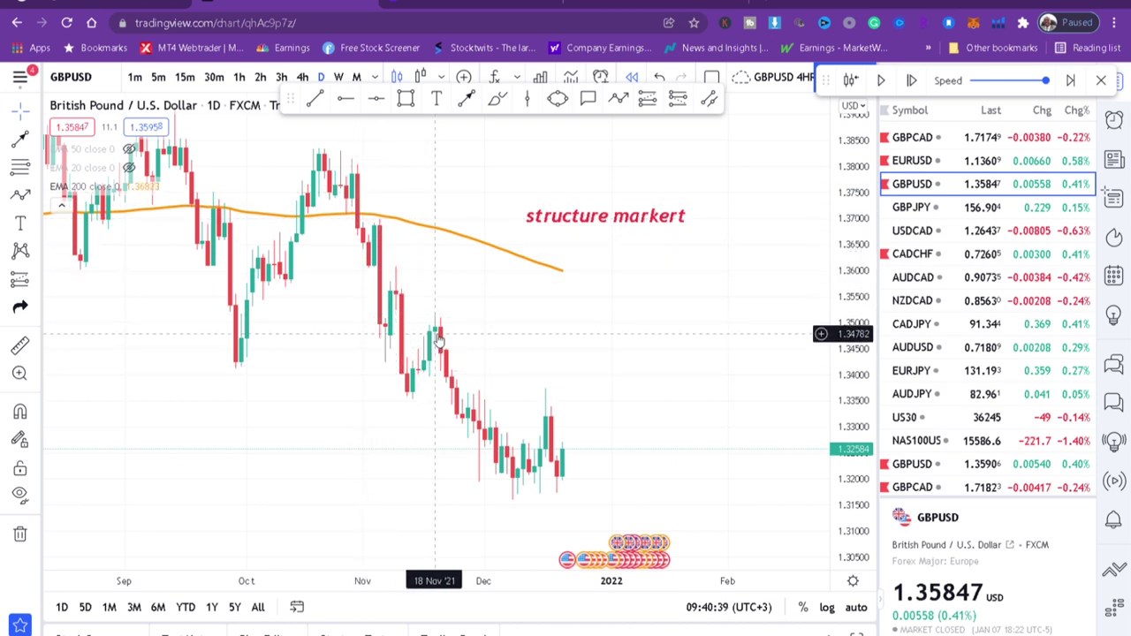
With the Brush, circle the December candles, mark a rise to the end of the EMA 200, circle that point and underline the December lows
click(495, 97)
mouse_move(617, 402)
mouse_down()
mouse_move(495, 380)
mouse_move(636, 446)
mouse_move(633, 437)
mouse_up()
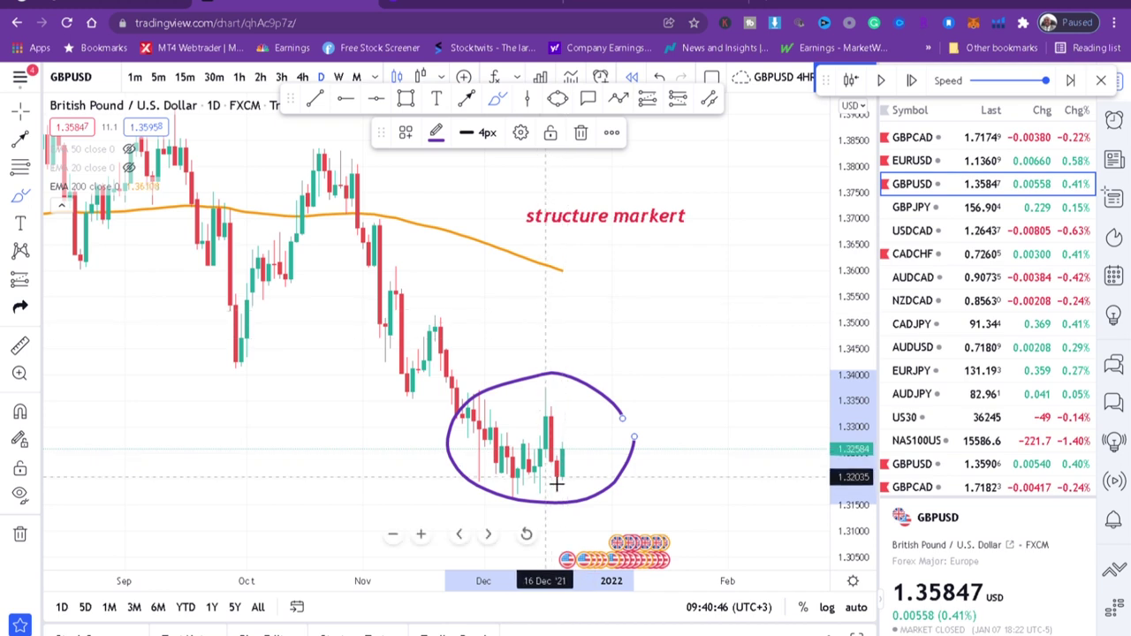
click(560, 452)
mouse_move(560, 453)
mouse_down()
mouse_move(579, 294)
mouse_move(601, 278)
mouse_move(566, 297)
mouse_move(601, 283)
mouse_up()
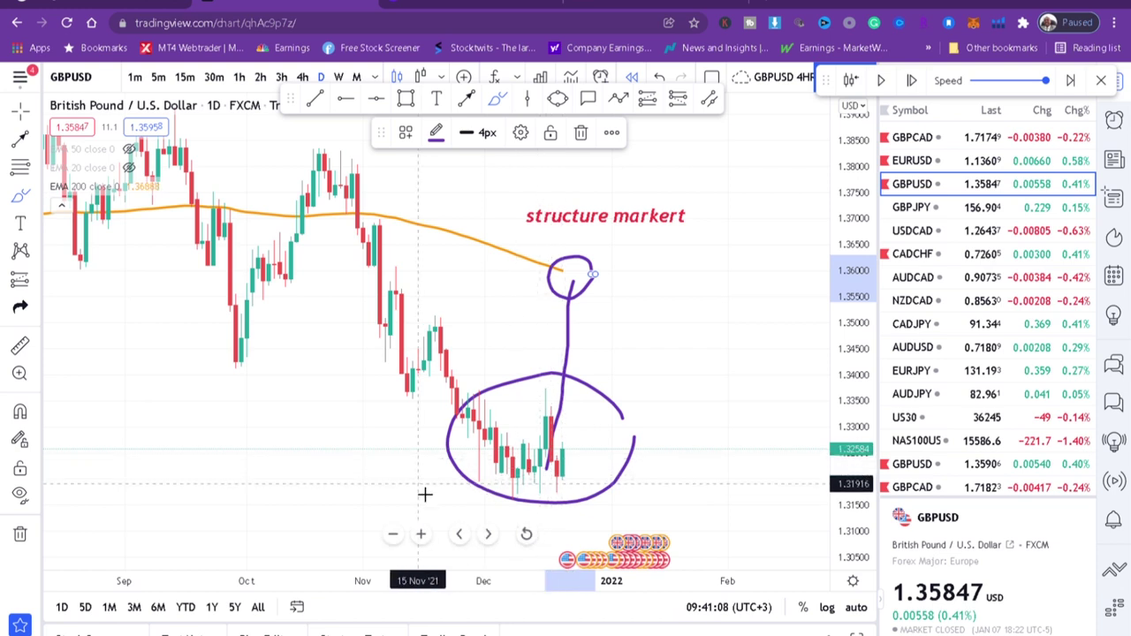
drag(422, 486, 524, 502)
mouse_move(638, 511)
mouse_down()
mouse_move(659, 488)
mouse_move(651, 474)
mouse_up()
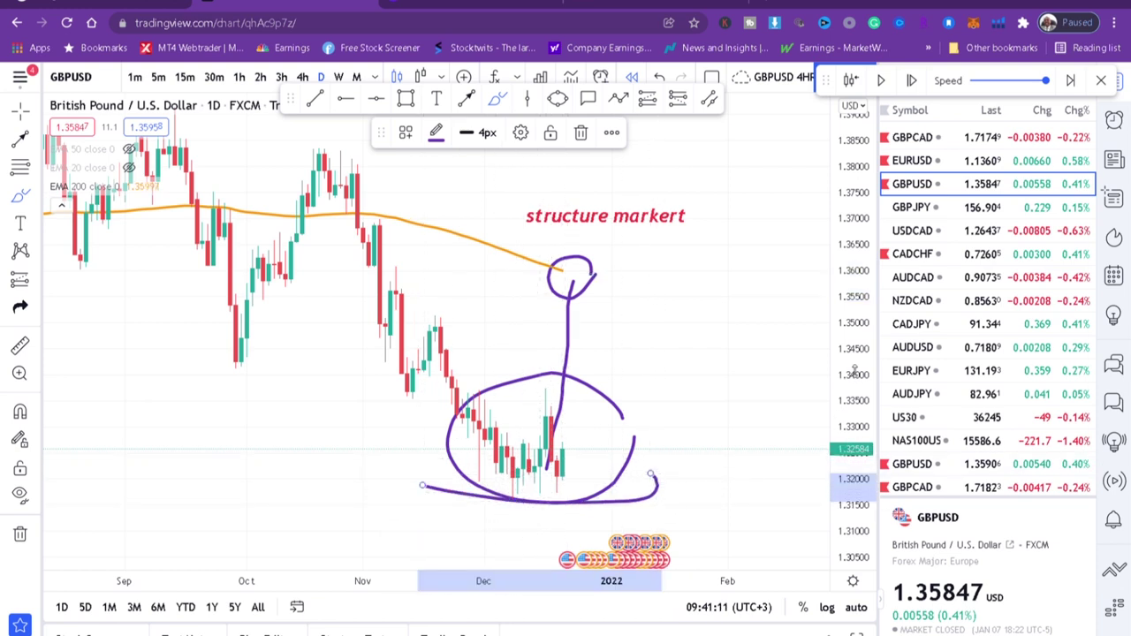
Remove all drawings from the daily GBPUSD chart, including the text label and the brush strokes
drag(862, 344, 862, 380)
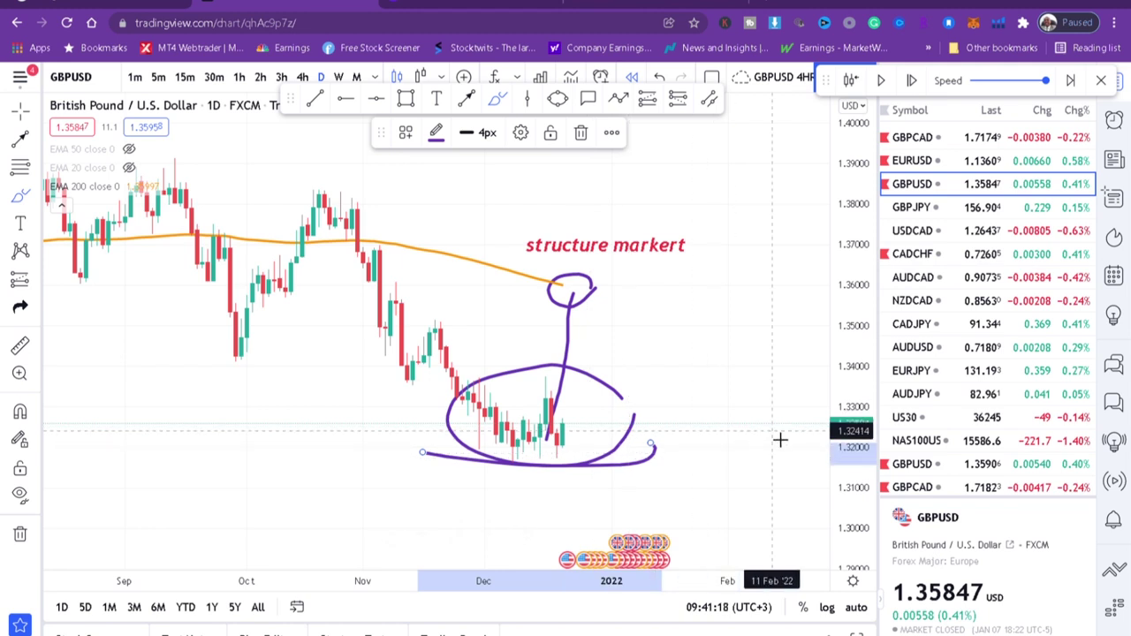
drag(847, 477, 856, 435)
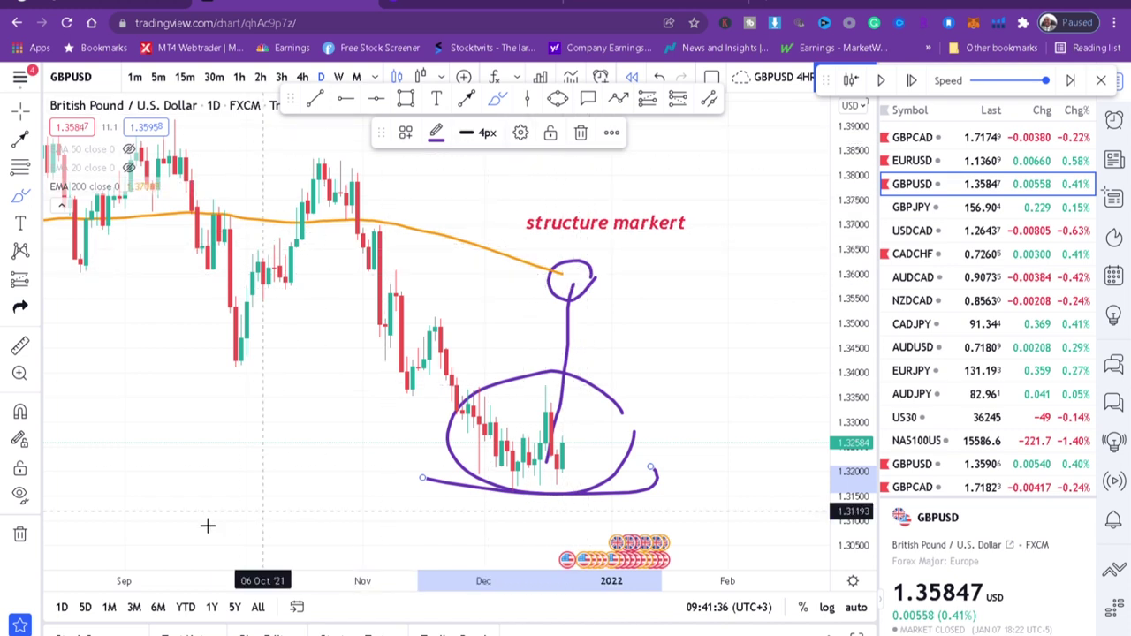
click(18, 536)
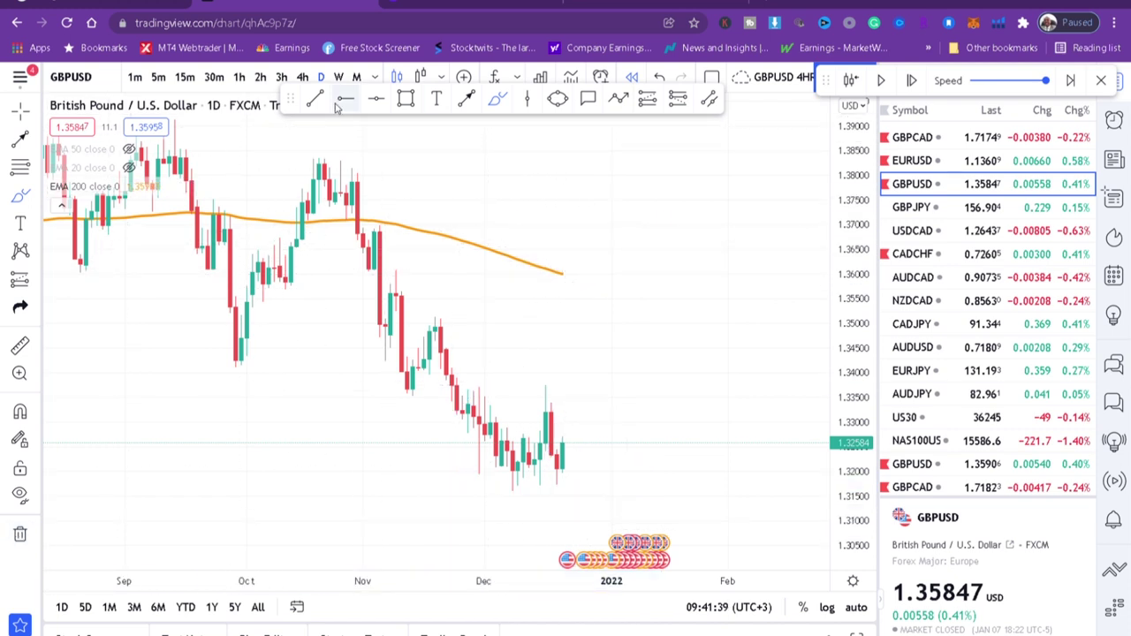
Place a horizontal line at 1.35998 where the daily EMA 200 ends, and switch the chart to the 4h timeframe
click(475, 278)
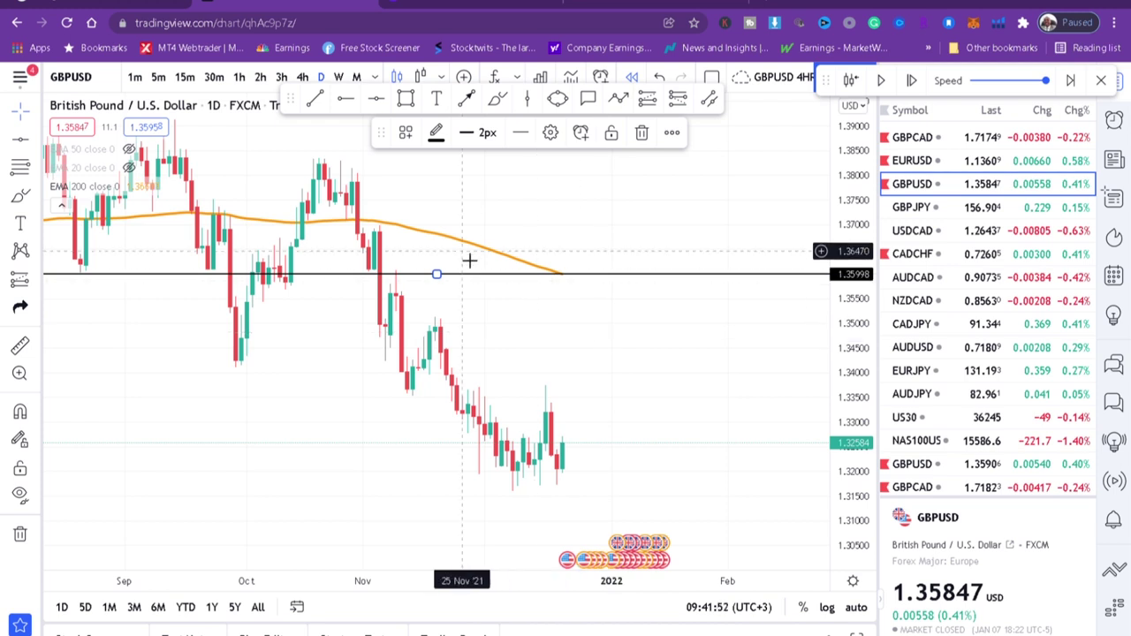
click(301, 78)
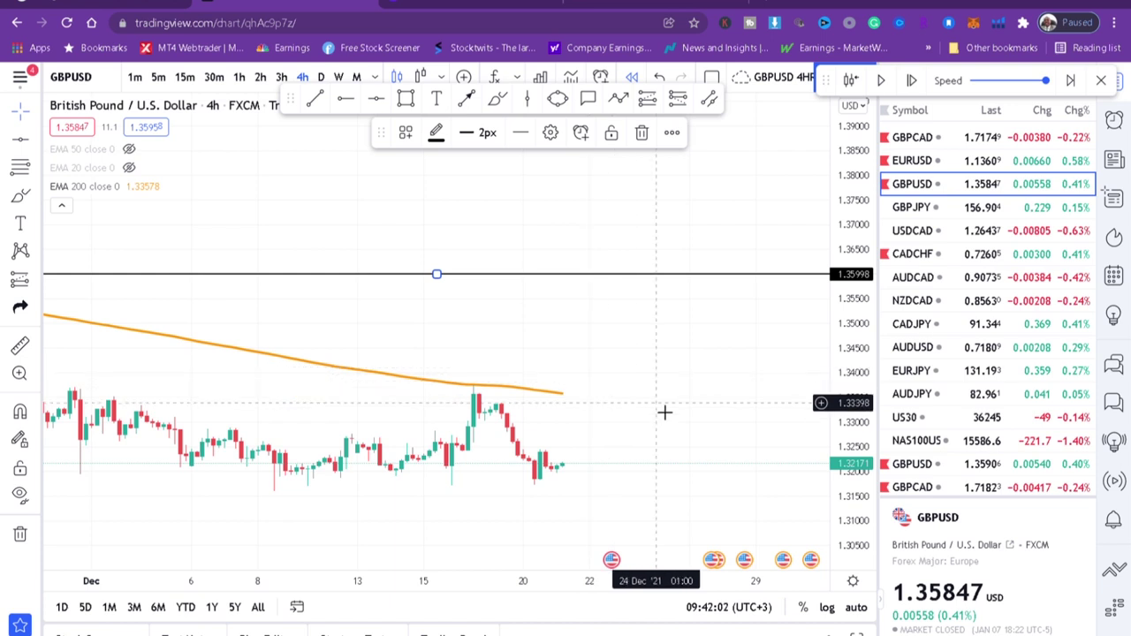
drag(636, 425, 666, 389)
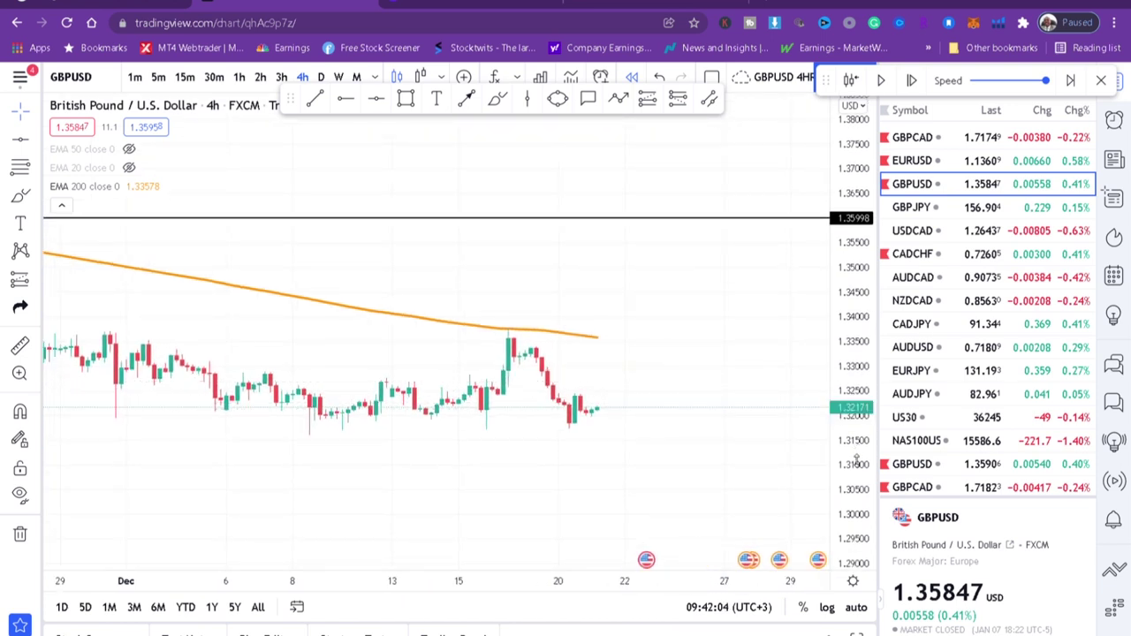
drag(845, 393, 844, 354)
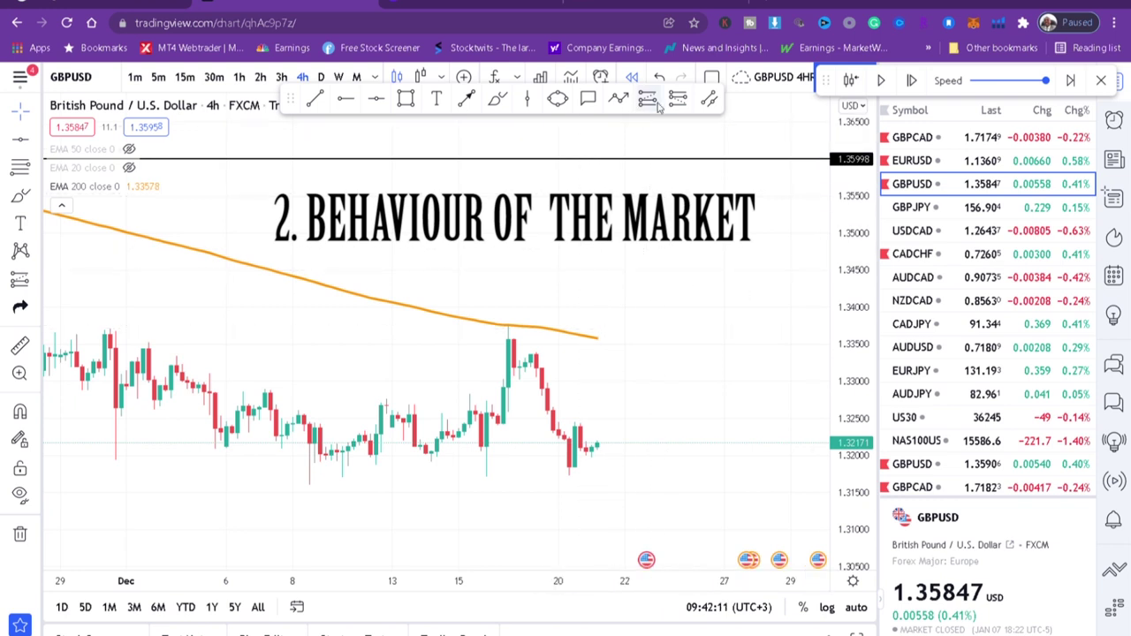
With the Brush, circle the mid-December touch of the EMA 200, draw an up arrow from the last candle to it and circle a point on the horizontal line
click(497, 101)
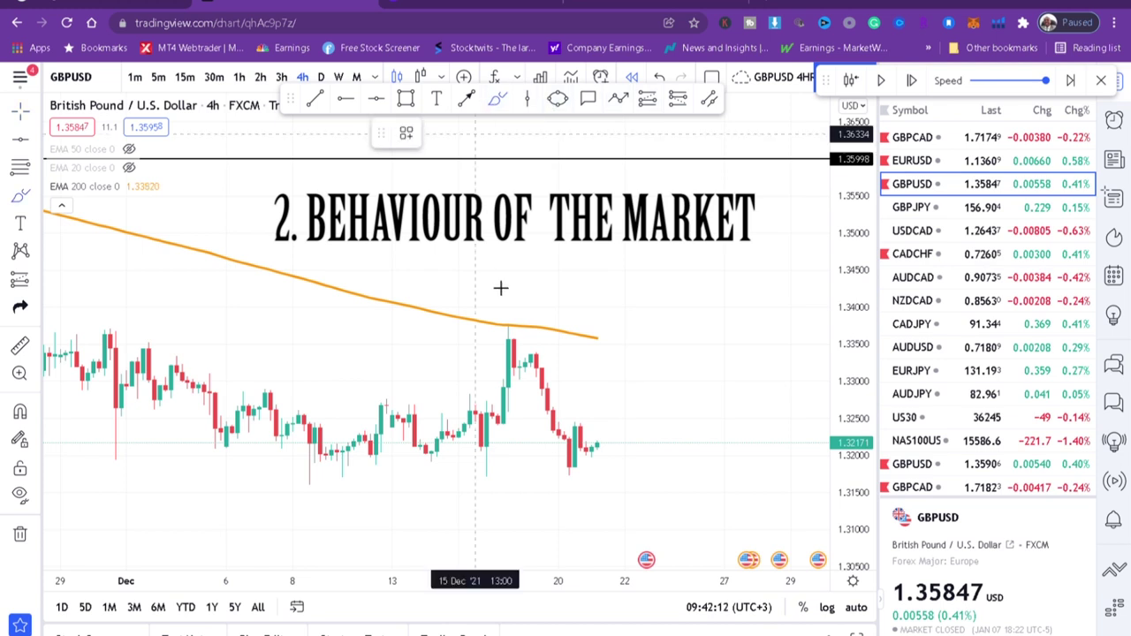
mouse_move(517, 309)
mouse_down()
mouse_move(505, 315)
mouse_move(507, 346)
mouse_move(525, 321)
mouse_up()
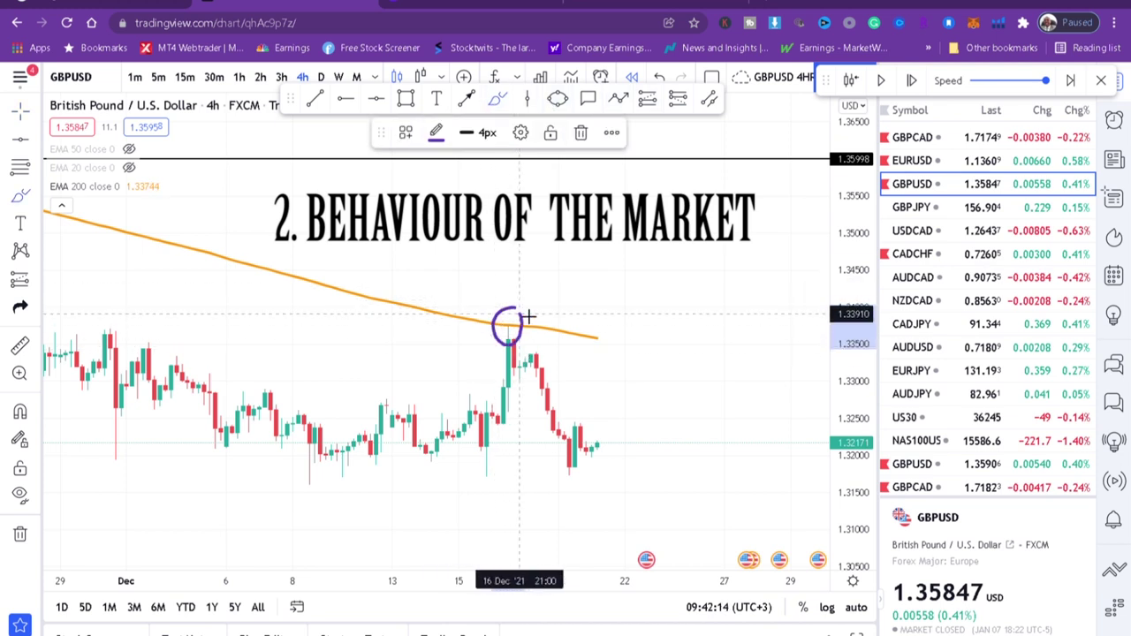
mouse_move(610, 435)
mouse_down()
mouse_move(614, 366)
mouse_move(601, 356)
mouse_move(622, 336)
mouse_up()
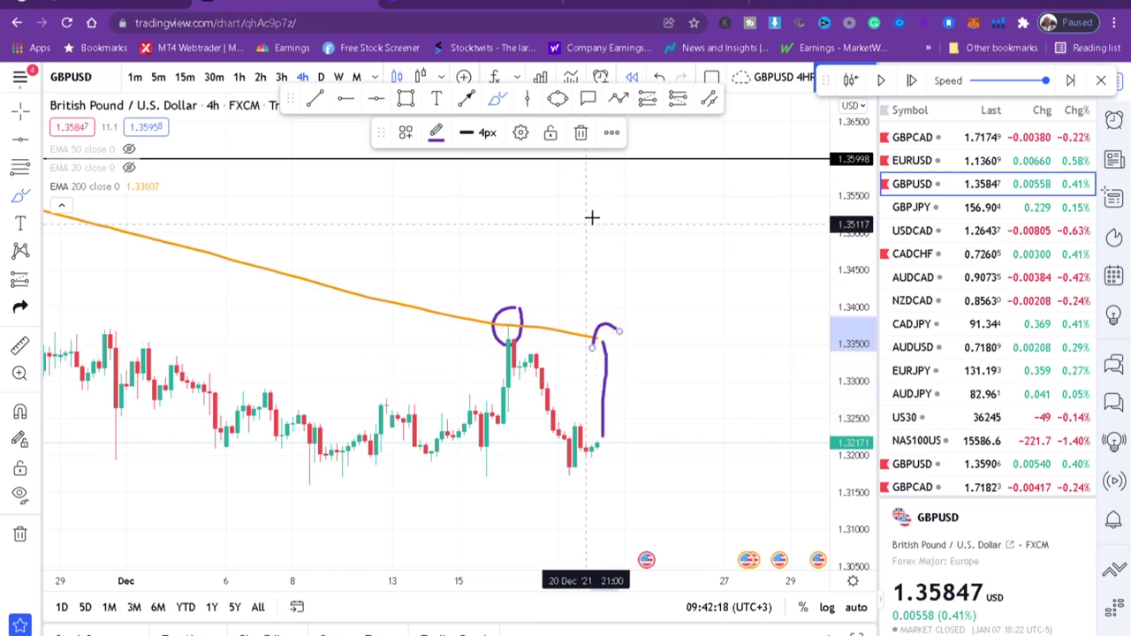
mouse_move(692, 157)
mouse_down()
mouse_move(698, 187)
mouse_move(704, 156)
mouse_up()
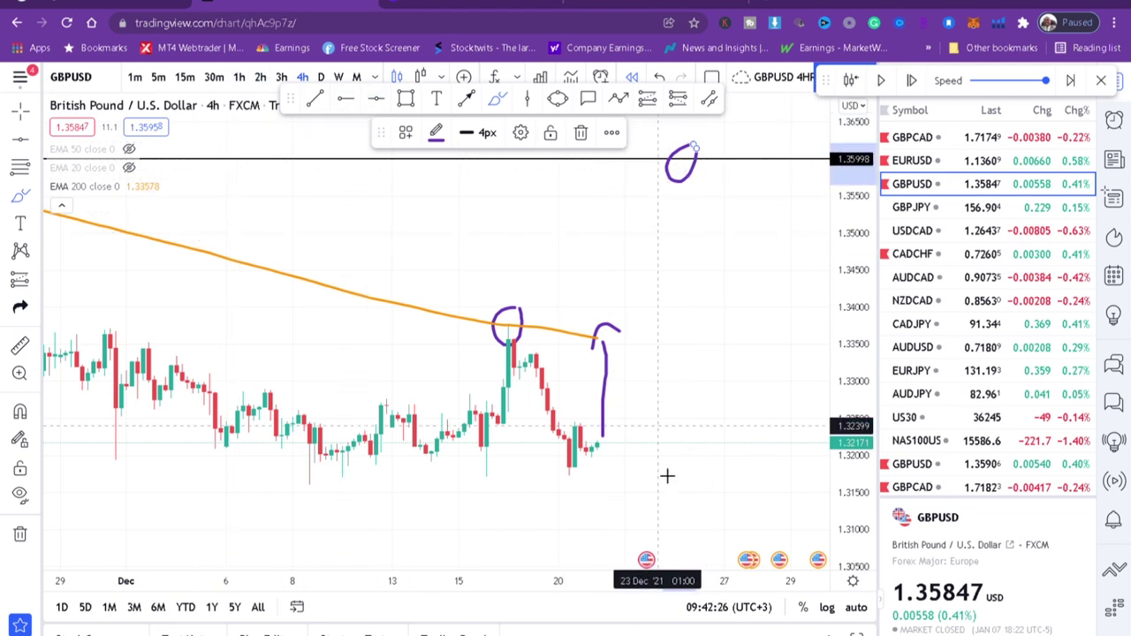
click(658, 168)
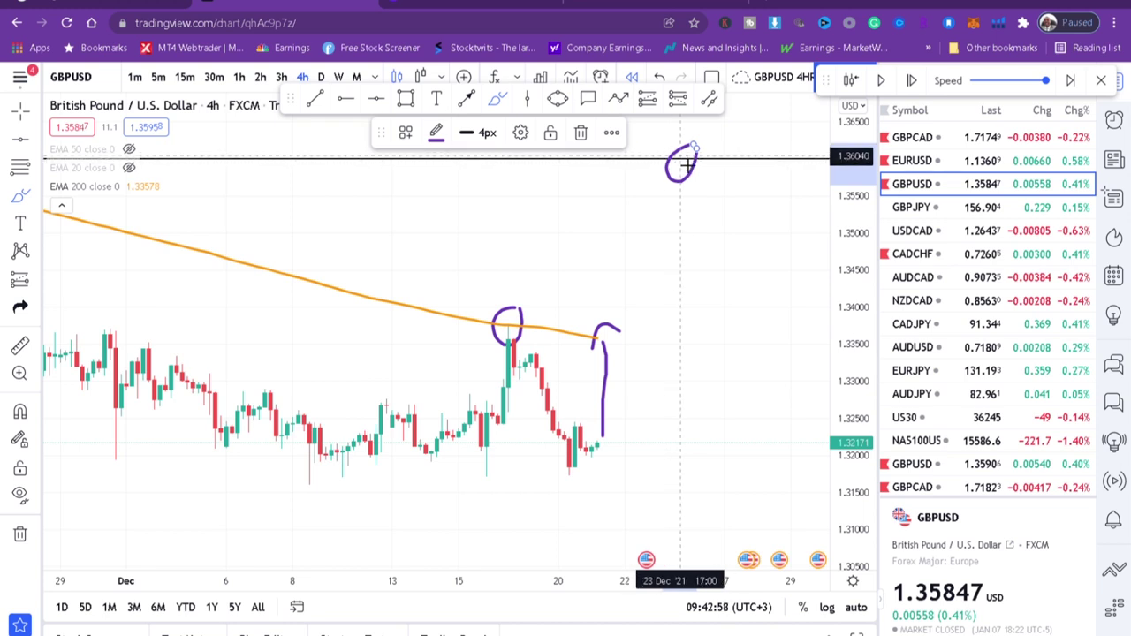
click(20, 535)
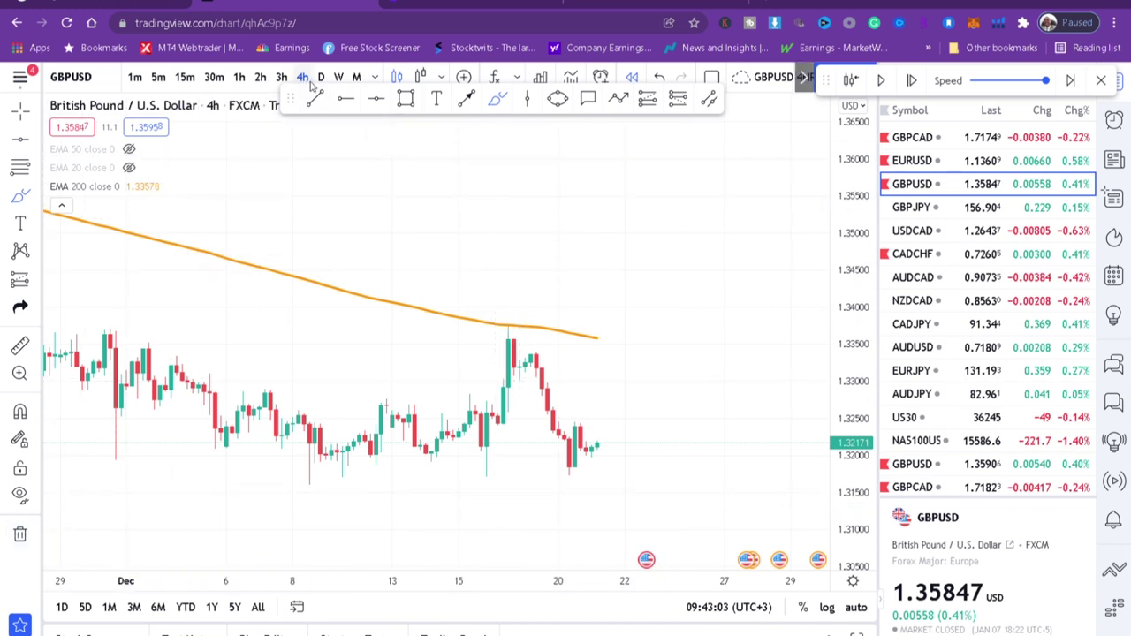
click(661, 79)
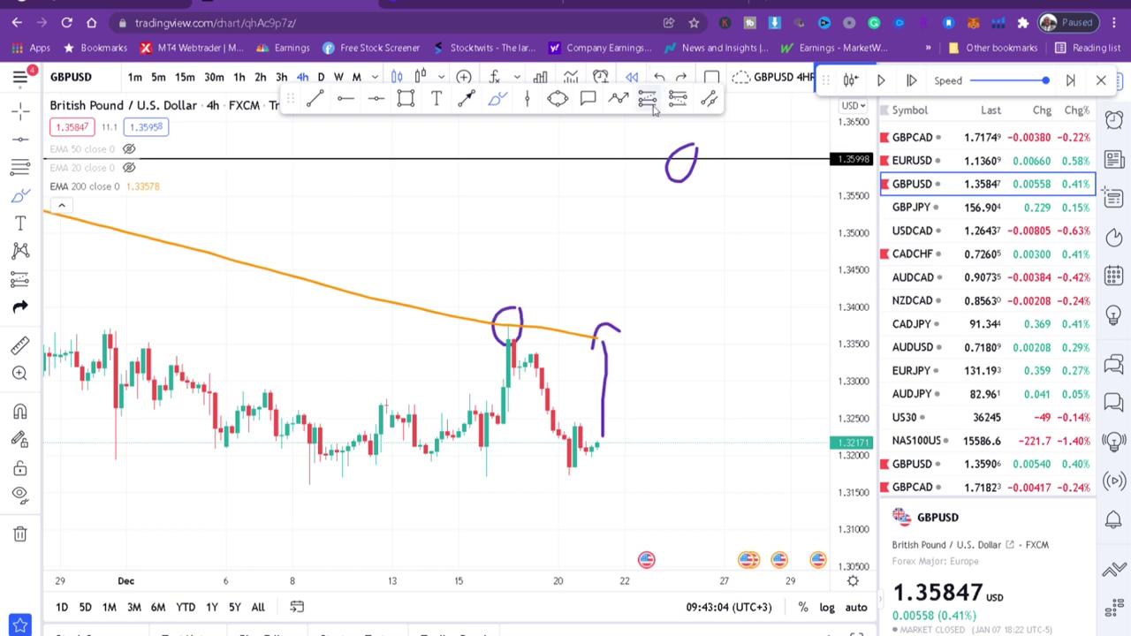
click(346, 98)
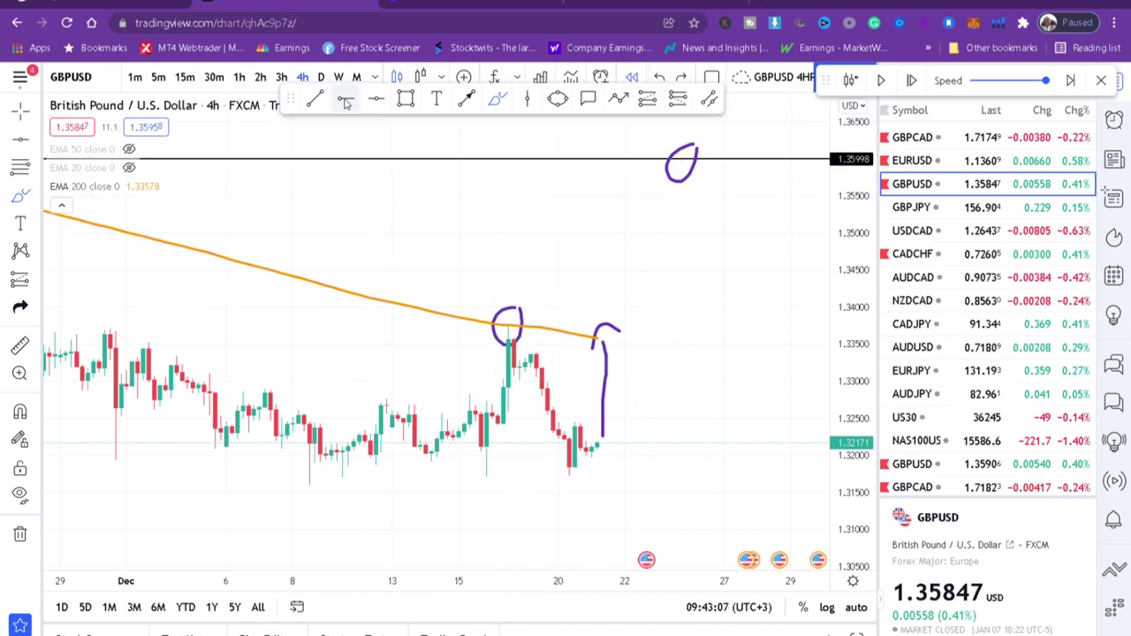
click(354, 261)
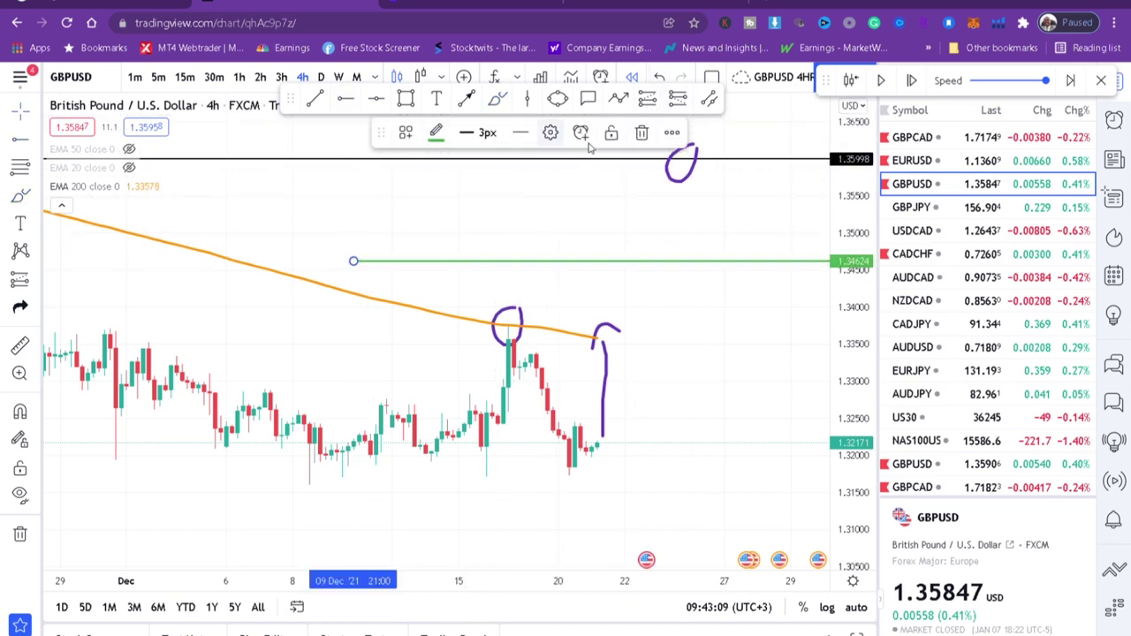
click(642, 134)
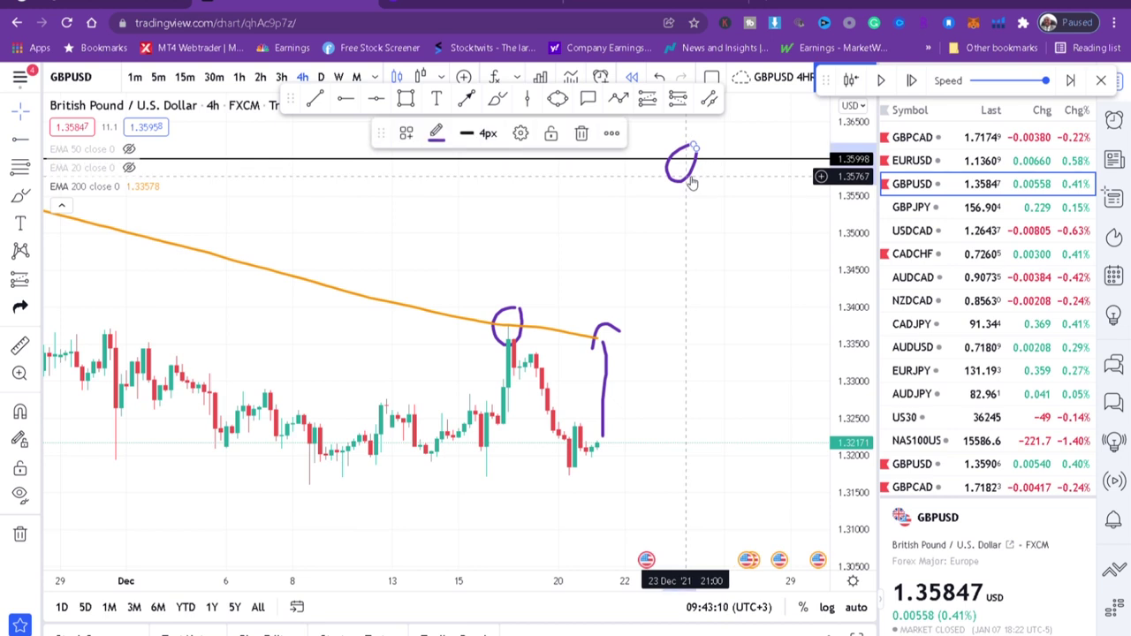
Delete the brush circles and the arrow strokes one by one, leaving the horizontal line in place
click(610, 367)
text(#)
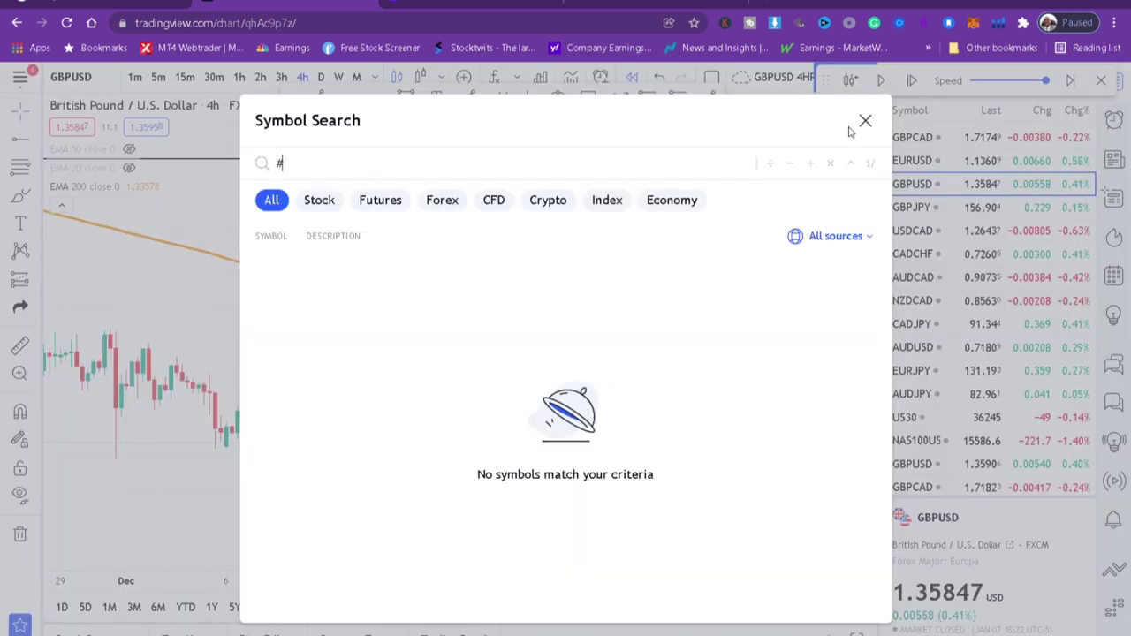
click(866, 121)
key(Delete)
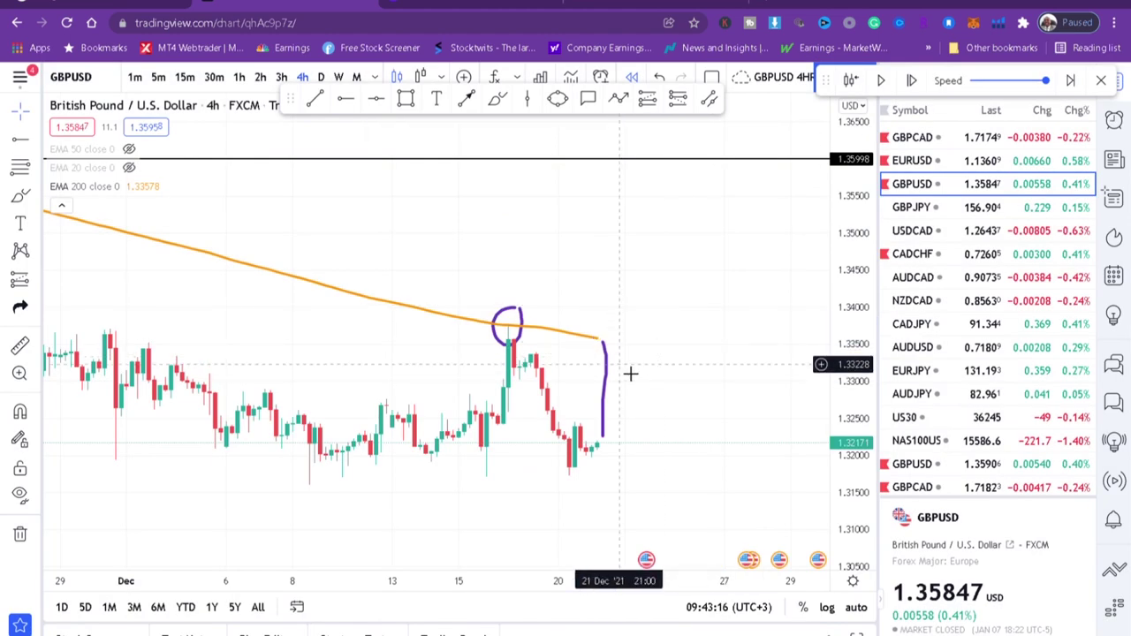
click(609, 388)
key(Delete)
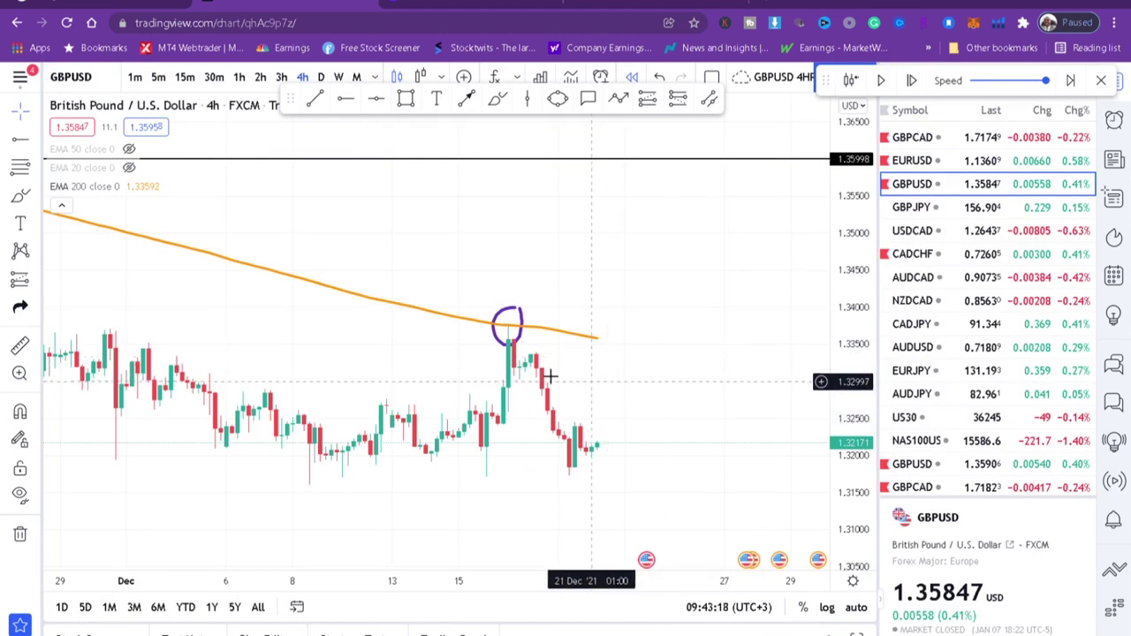
key(Delete)
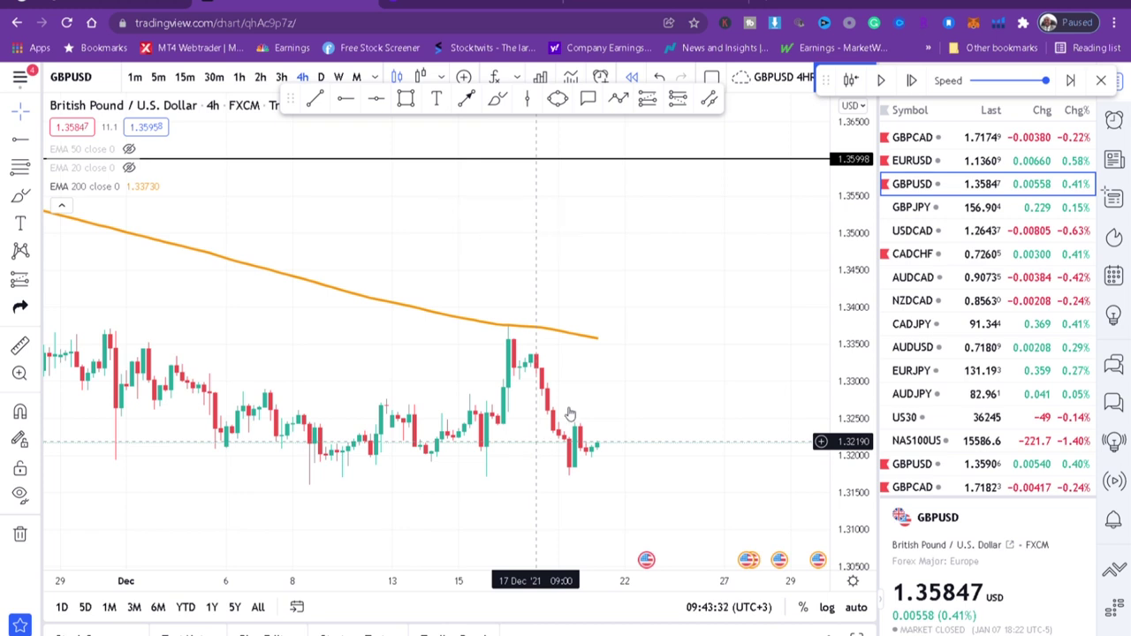
Draw a thin rectangle along the December lows as a support zone, from 1 Dec '21 past the last candle, between about 1.31875 and 1.31801
click(406, 98)
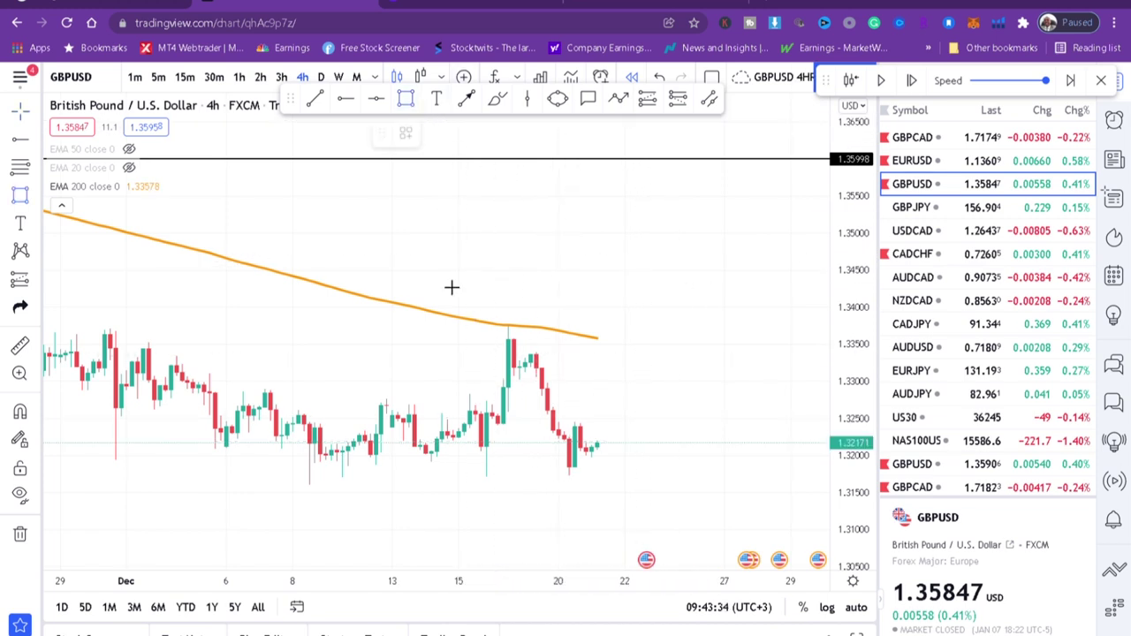
mouse_move(126, 464)
mouse_down()
mouse_move(708, 468)
mouse_move(720, 479)
mouse_up()
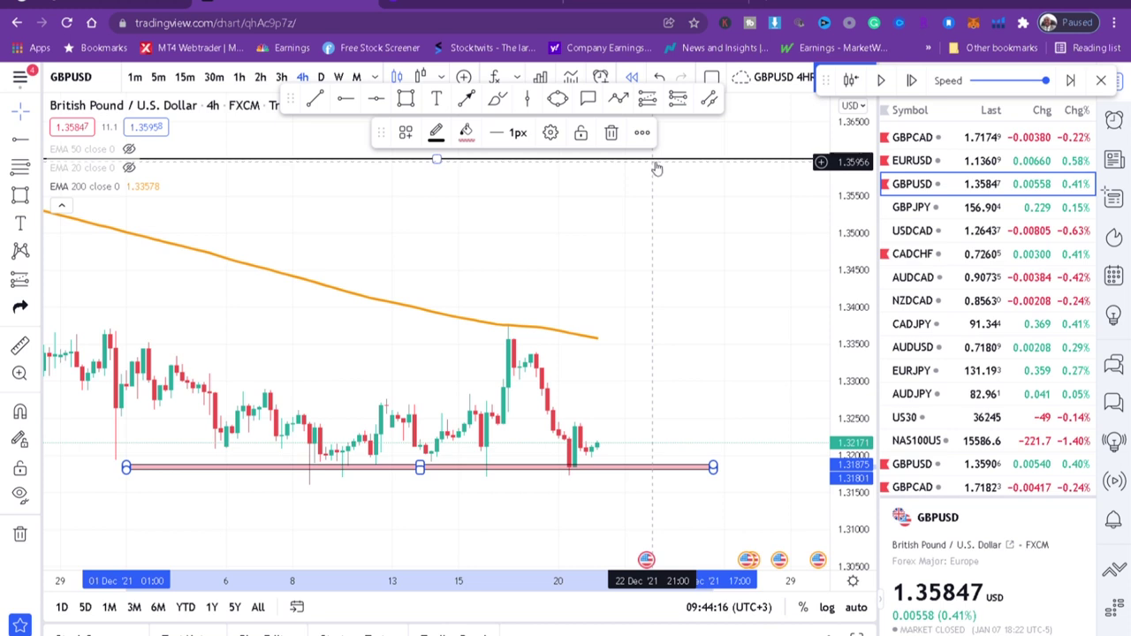
Unhide the EMA 20 on the 4h GBPUSD chart
click(129, 169)
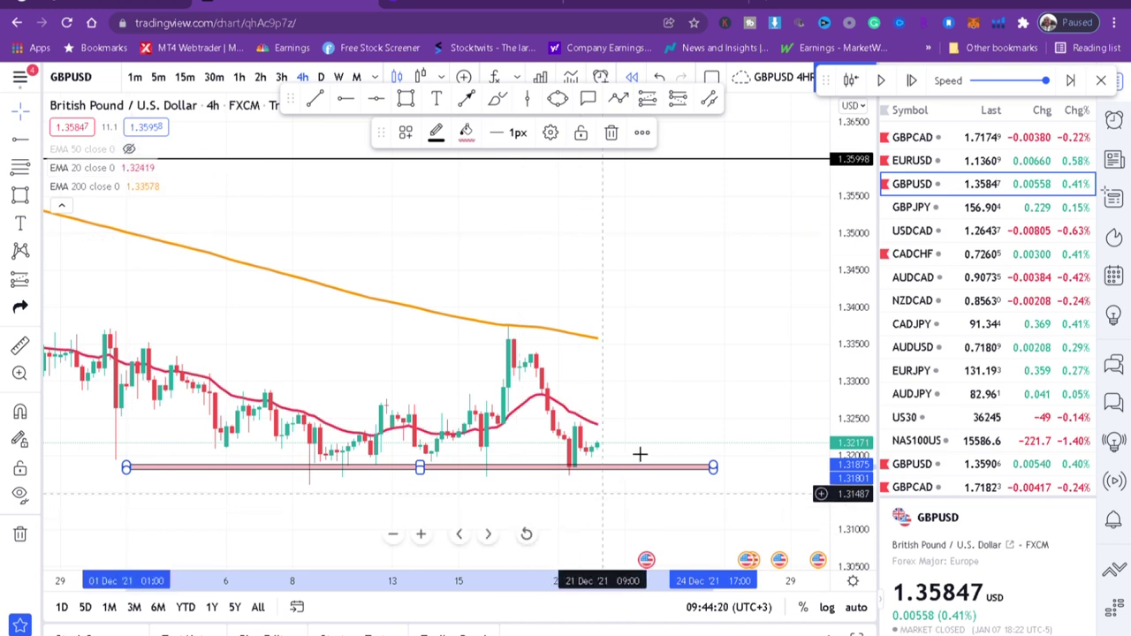
scroll(642, 447, up, 2)
scroll(644, 439, up, 3)
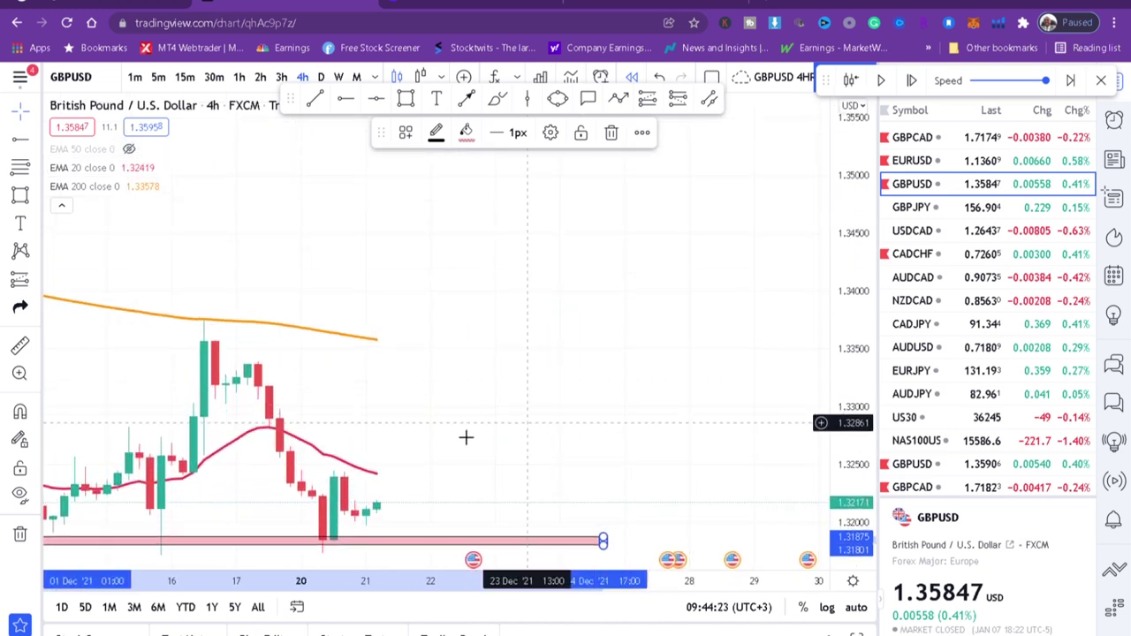
click(576, 363)
drag(576, 362, 675, 326)
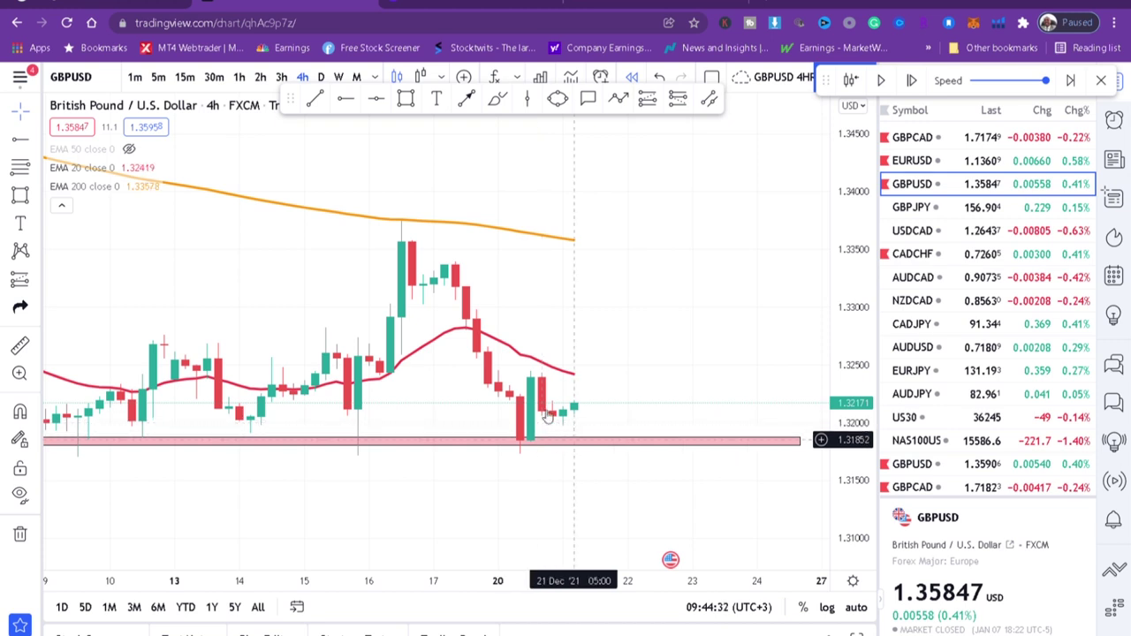
Draw a path from the last touch of the support zone down to about 1.306, back up to the zone and down to about 1.304
scroll(582, 429, down, 2)
scroll(586, 427, down, 2)
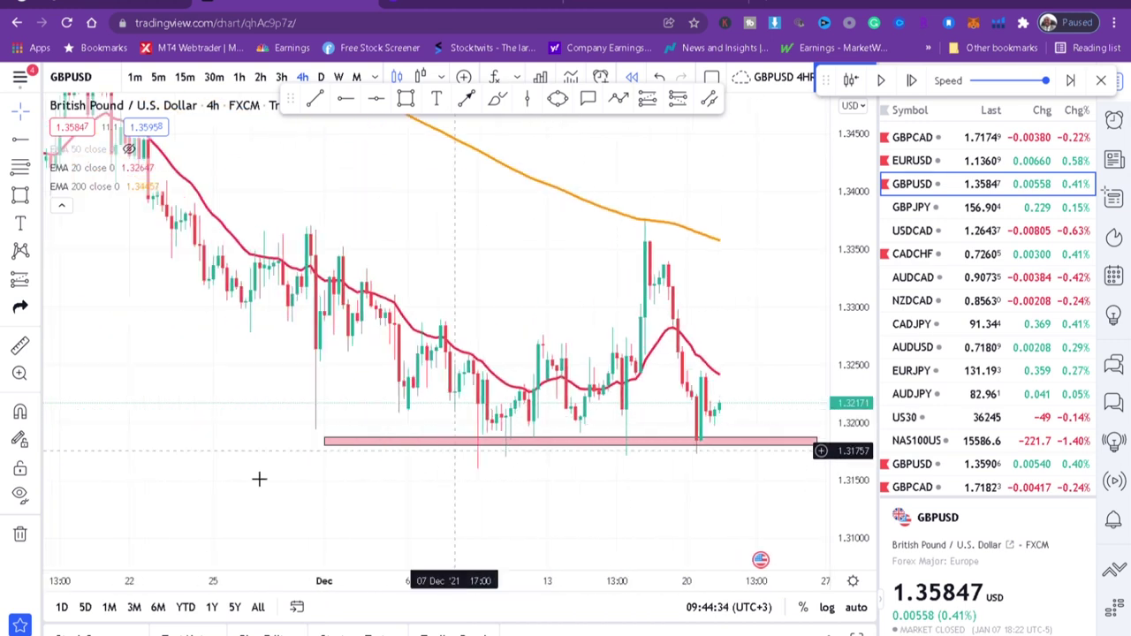
drag(664, 428, 614, 384)
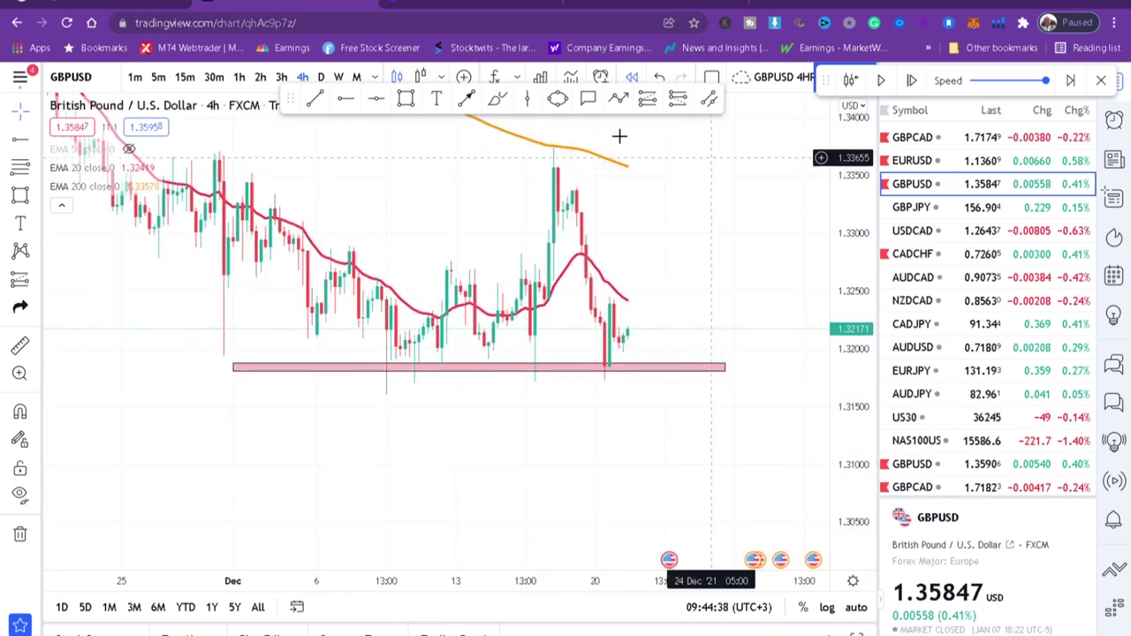
click(618, 98)
click(624, 373)
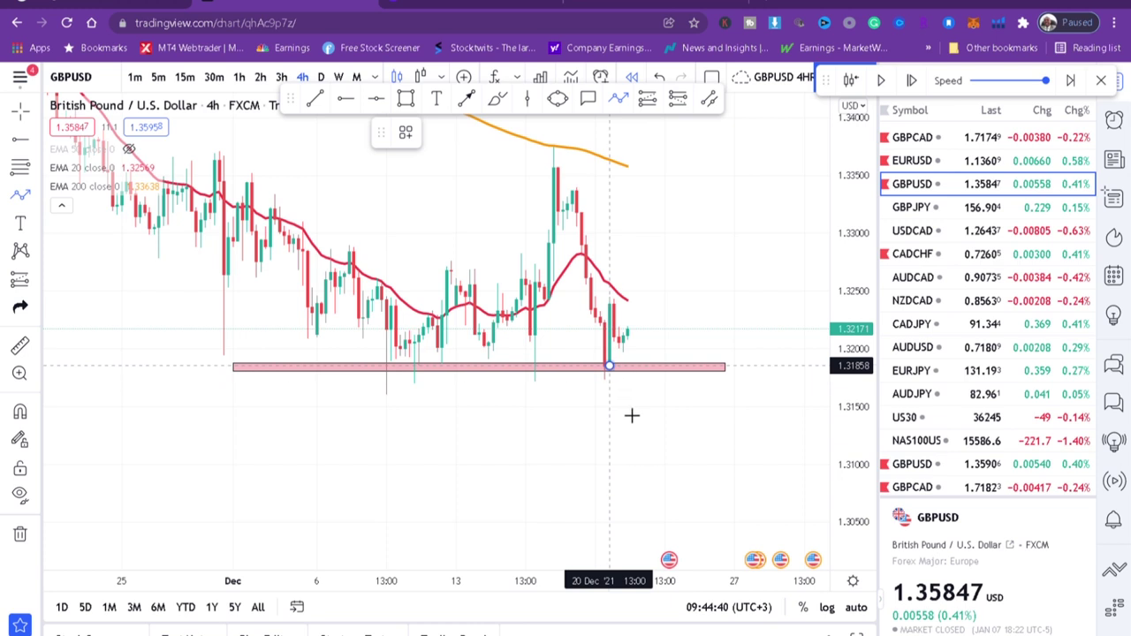
click(626, 511)
click(665, 372)
click(739, 535)
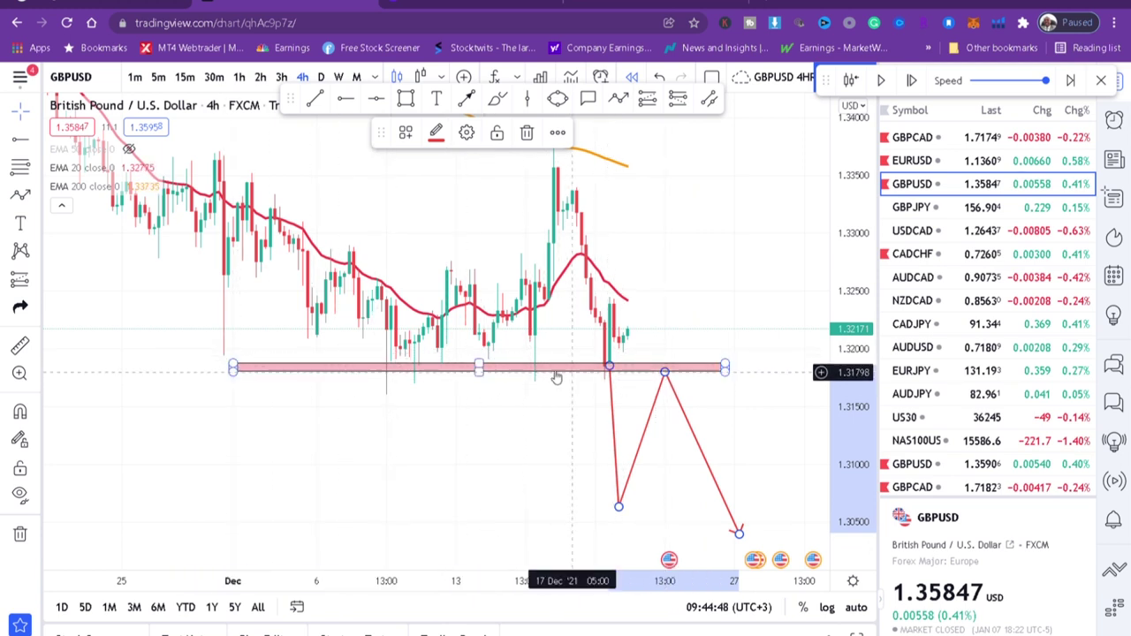
click(717, 277)
Compare where the last candles lie relative to the 1.35998 resistance line, the EMA 200 and the support zone
mouse_move(718, 277)
mouse_down()
mouse_move(715, 404)
mouse_move(752, 541)
mouse_up()
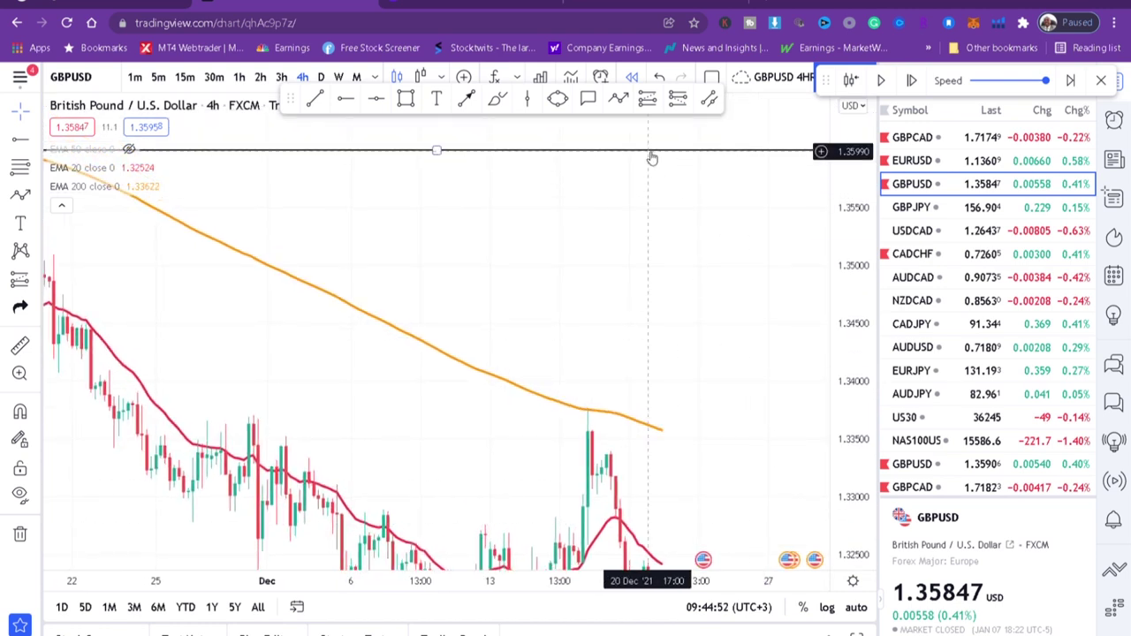
drag(652, 158, 650, 159)
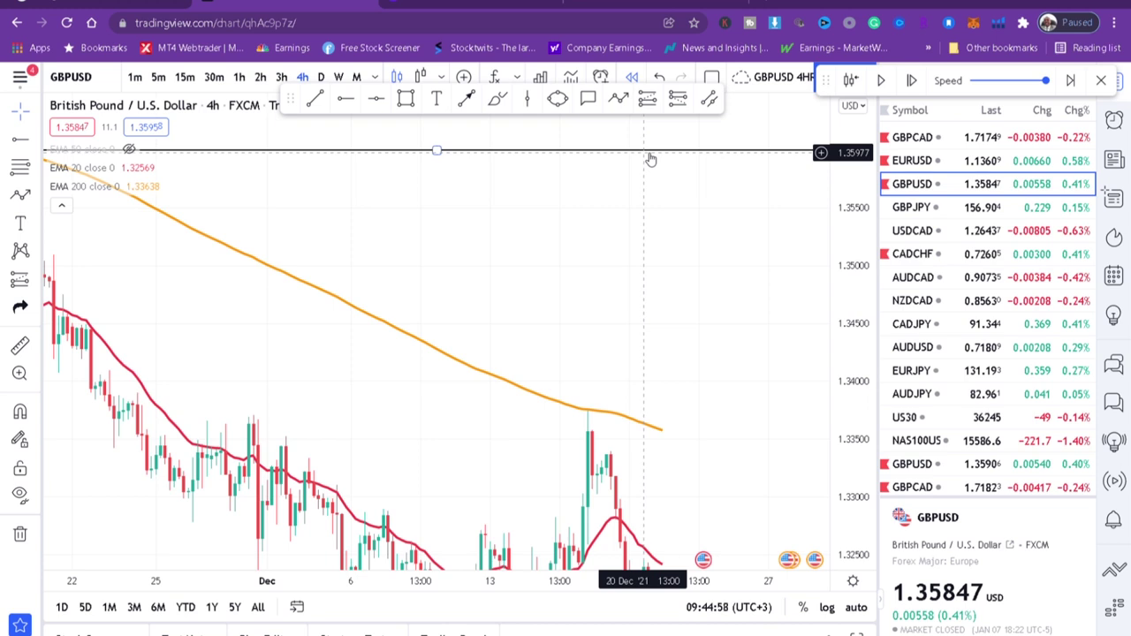
drag(752, 384, 725, 305)
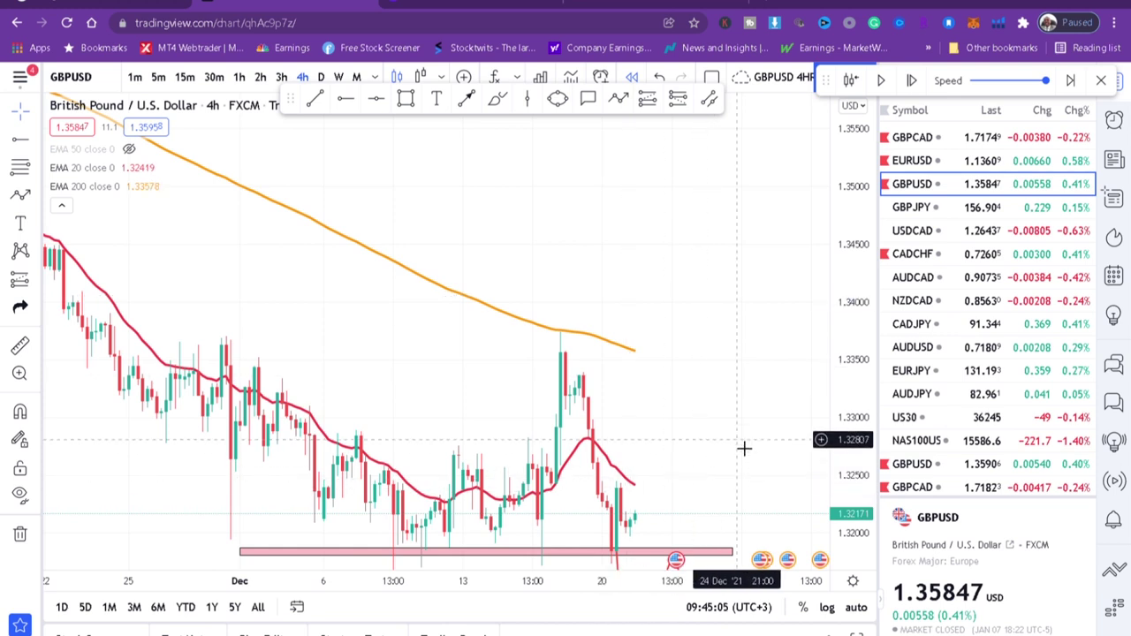
scroll(716, 477, up, 2)
drag(704, 464, 702, 424)
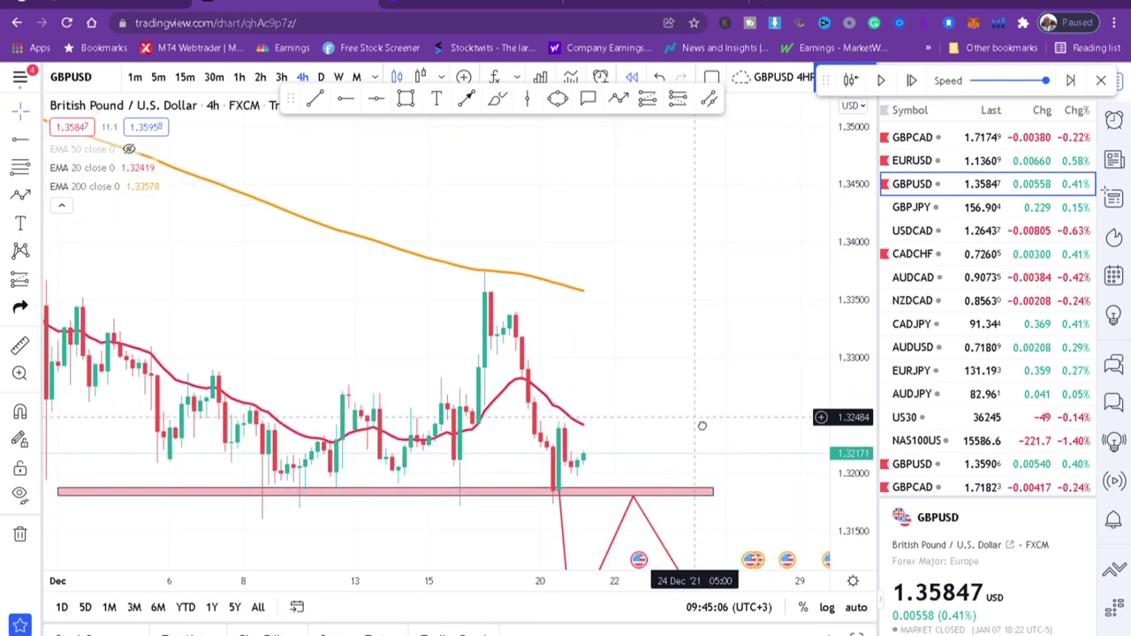
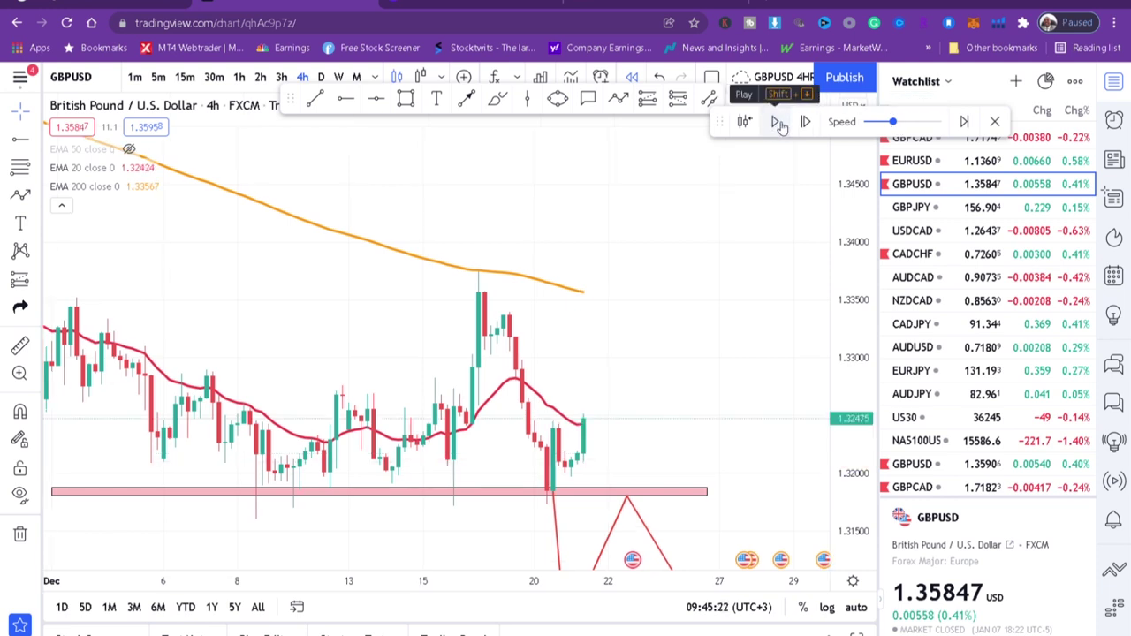
Circle the end of the EMA 200 above the last candle with the Brush, and undo the circle
scroll(681, 402, up, 1)
scroll(611, 392, up, 2)
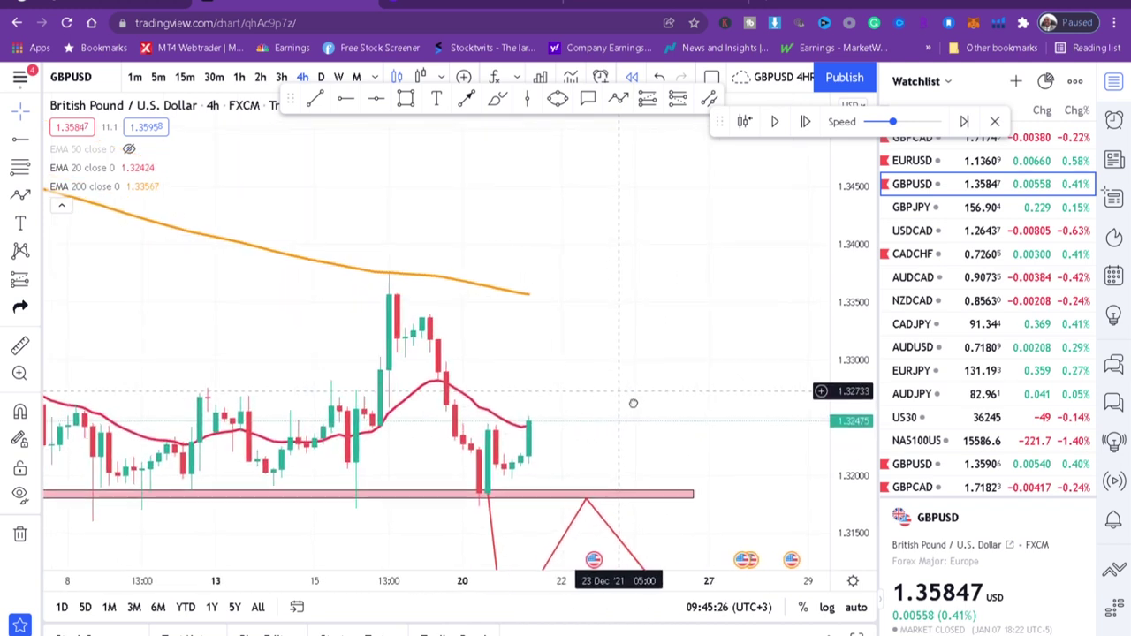
scroll(662, 437, up, 2)
drag(529, 448, 636, 411)
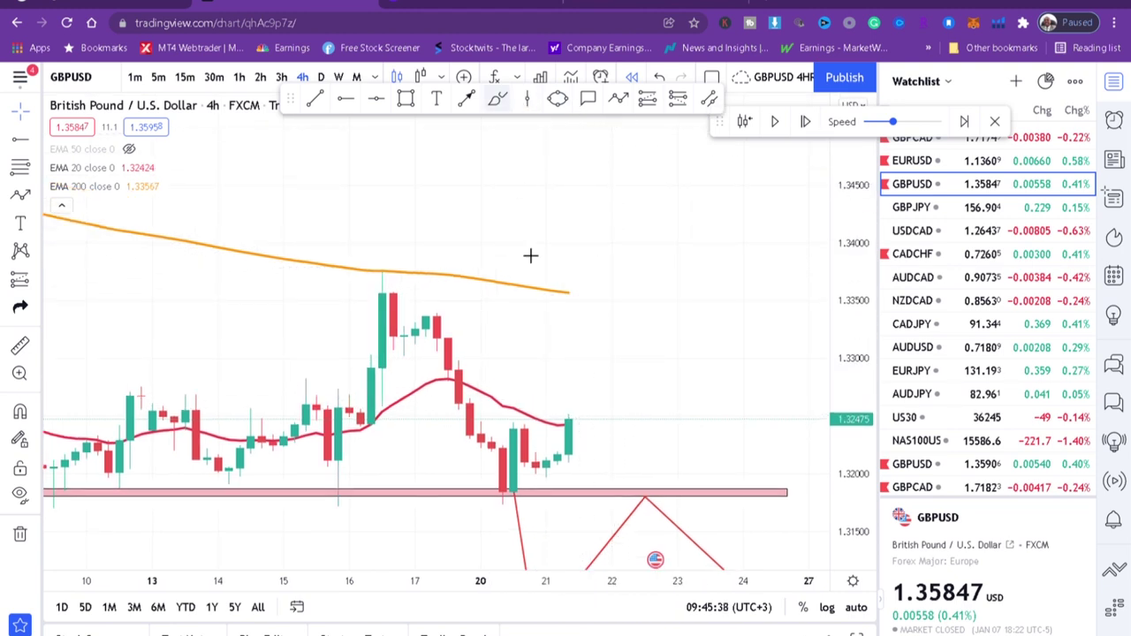
mouse_move(595, 280)
mouse_down()
mouse_move(589, 313)
mouse_move(539, 291)
mouse_move(598, 277)
mouse_up()
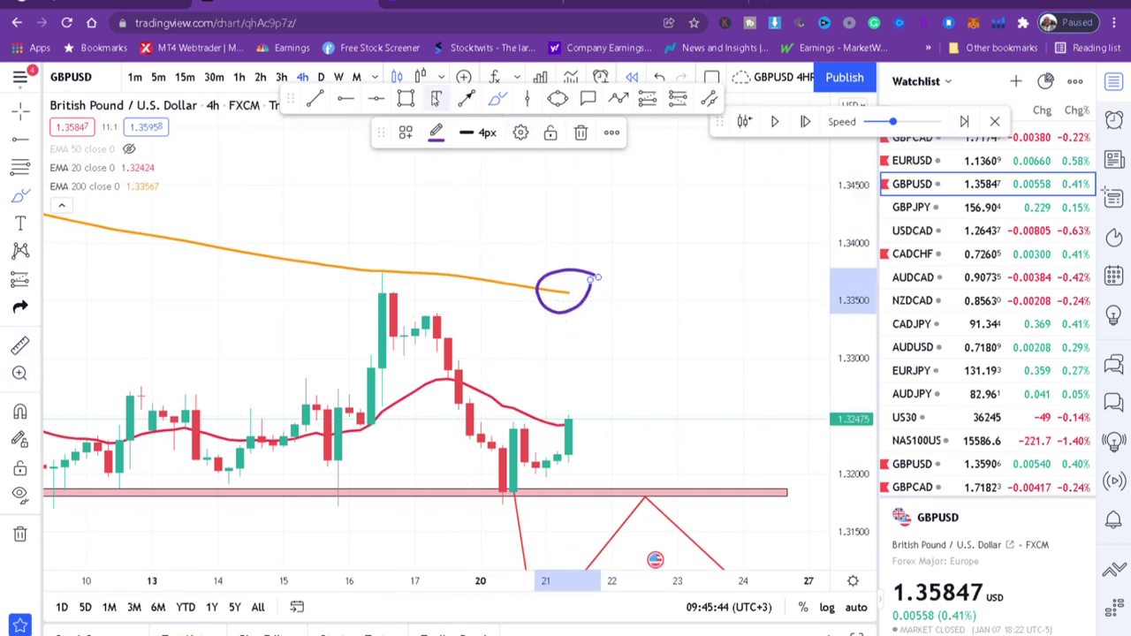
click(661, 78)
click(353, 100)
click(372, 148)
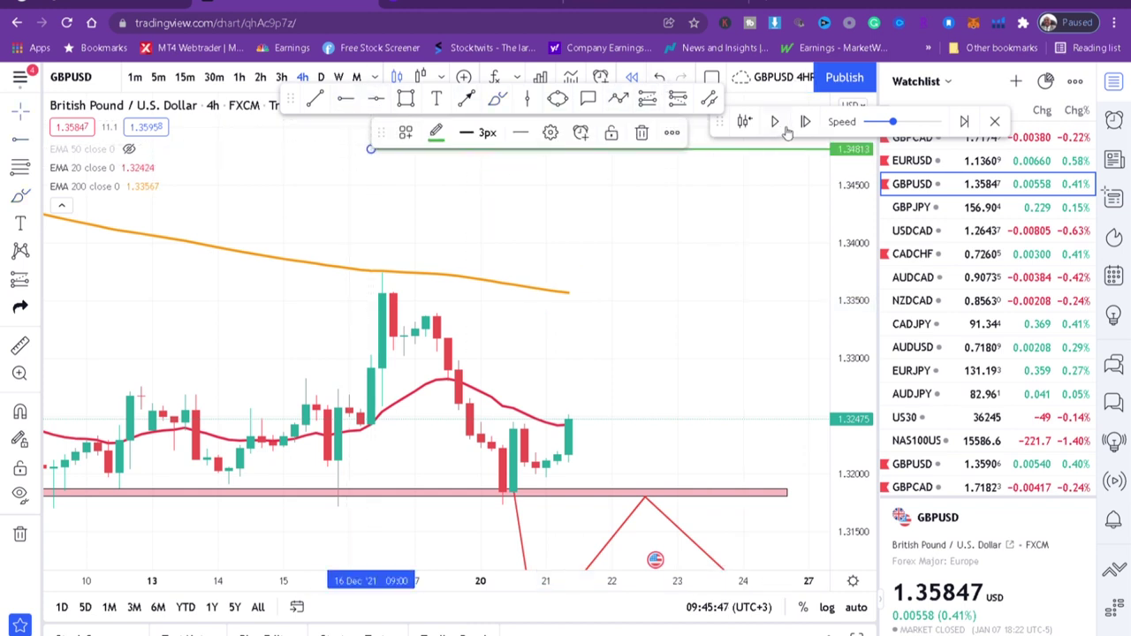
click(644, 133)
Place a Long Position on the last candle with entry at 1.32464, stop at 1.32080 and target at 1.33541 just below the EMA 200
click(36, 281)
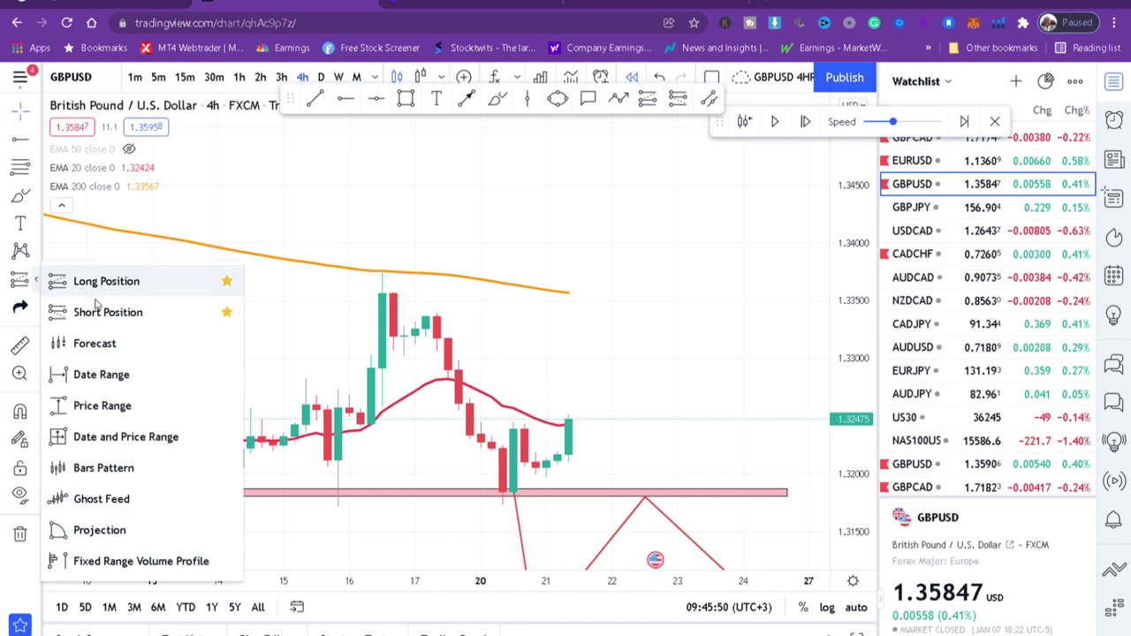
click(125, 297)
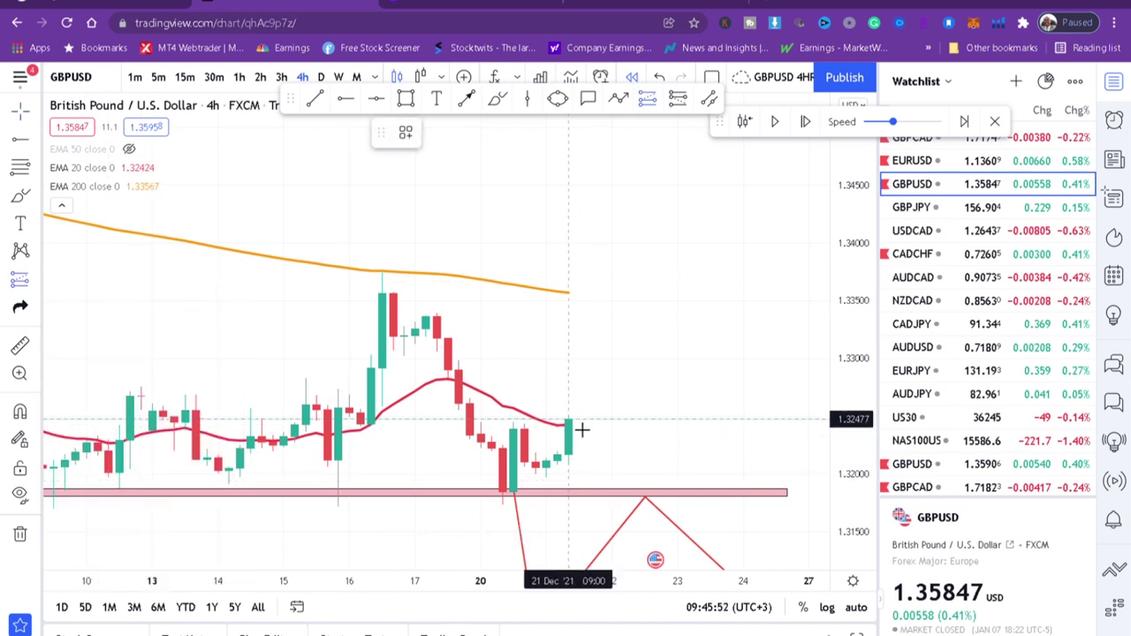
click(582, 429)
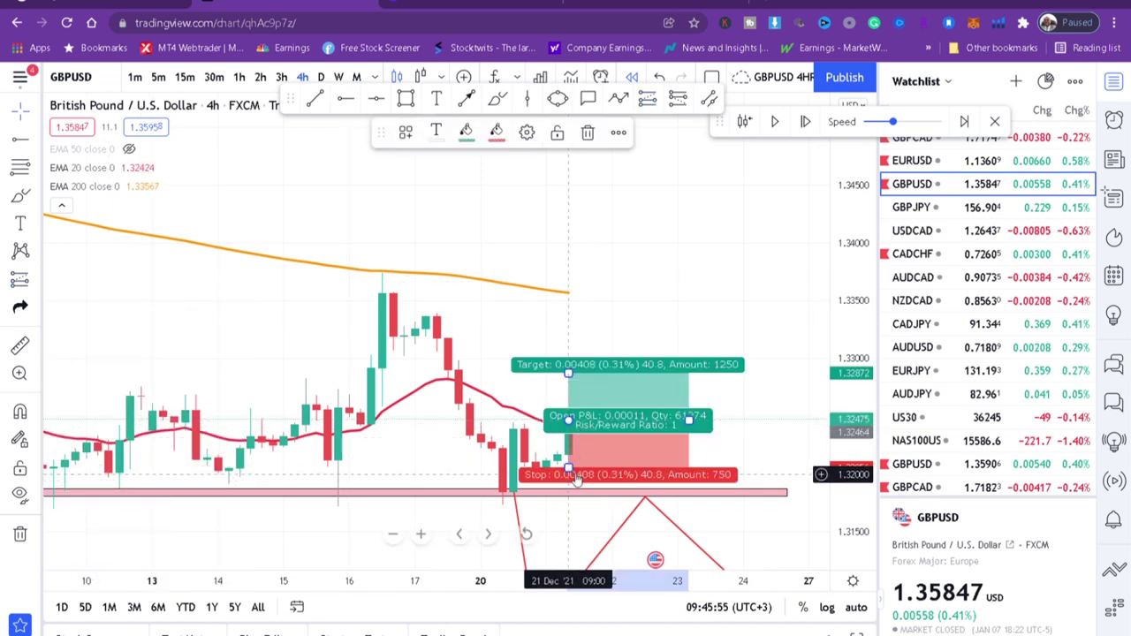
drag(569, 470, 569, 468)
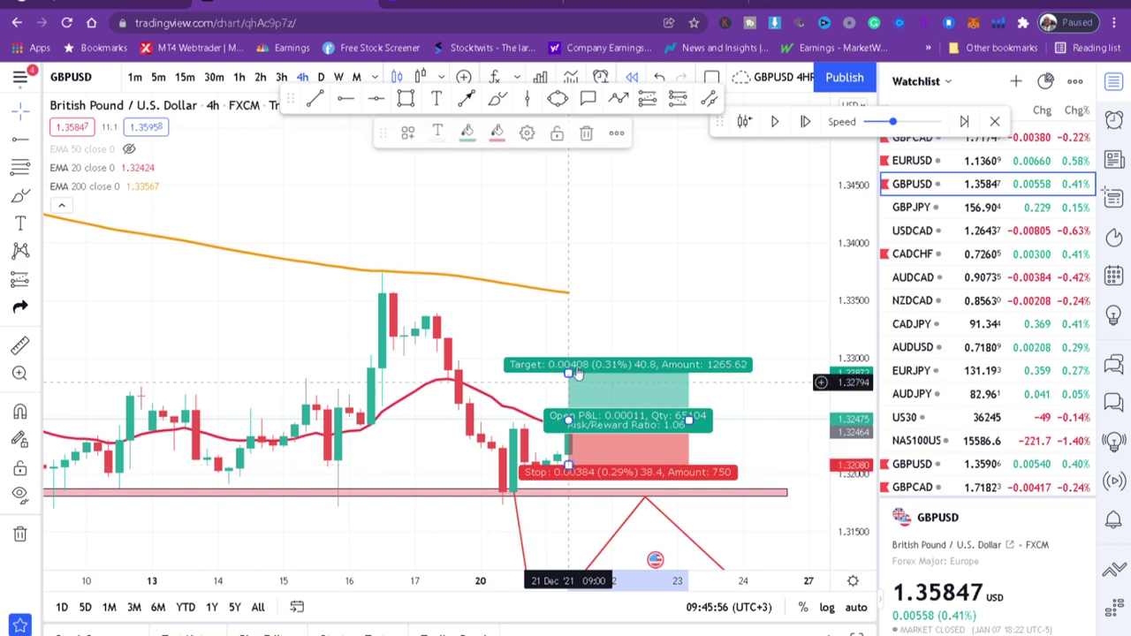
drag(569, 373, 573, 303)
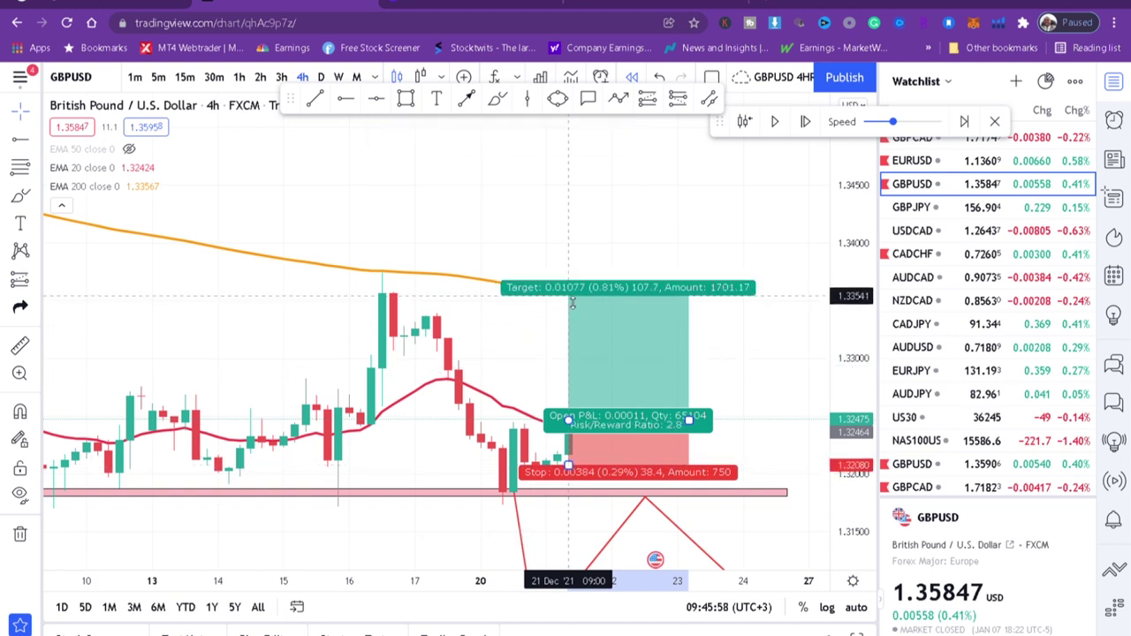
click(722, 320)
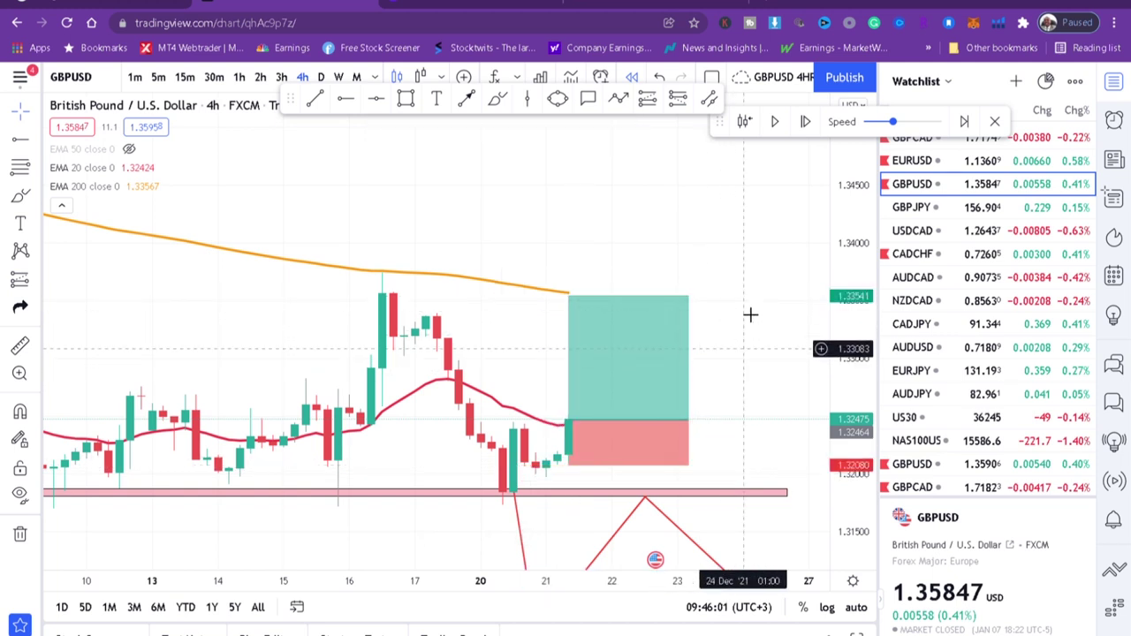
Measure the price distance from the long entry up to the EMA 200, and clear the measurement
drag(751, 321, 749, 296)
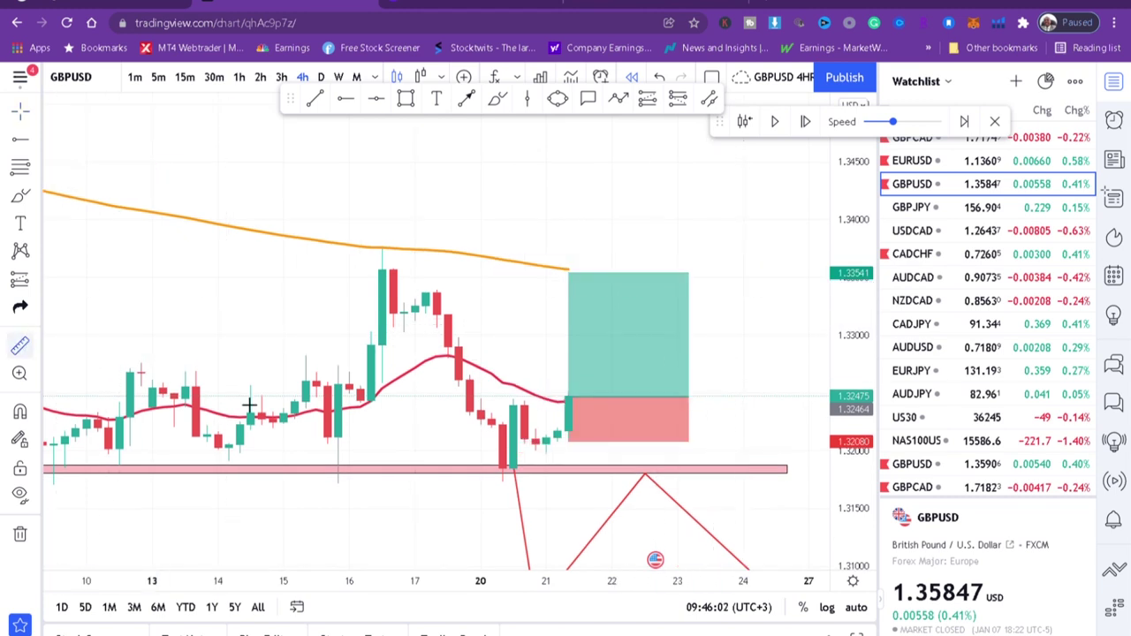
click(628, 419)
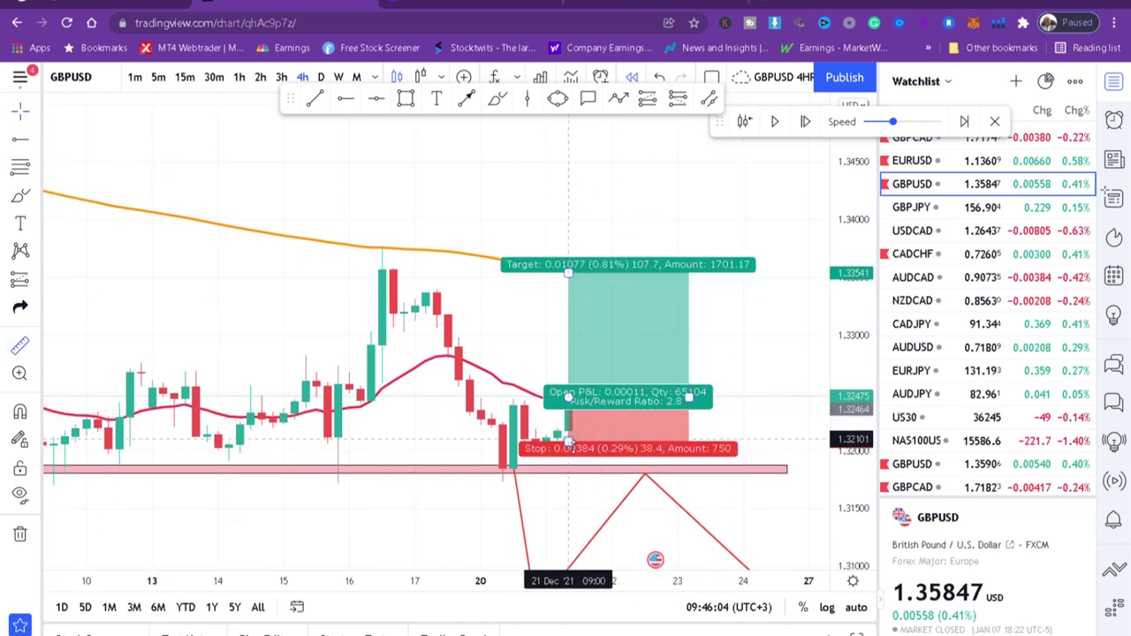
click(728, 408)
click(729, 408)
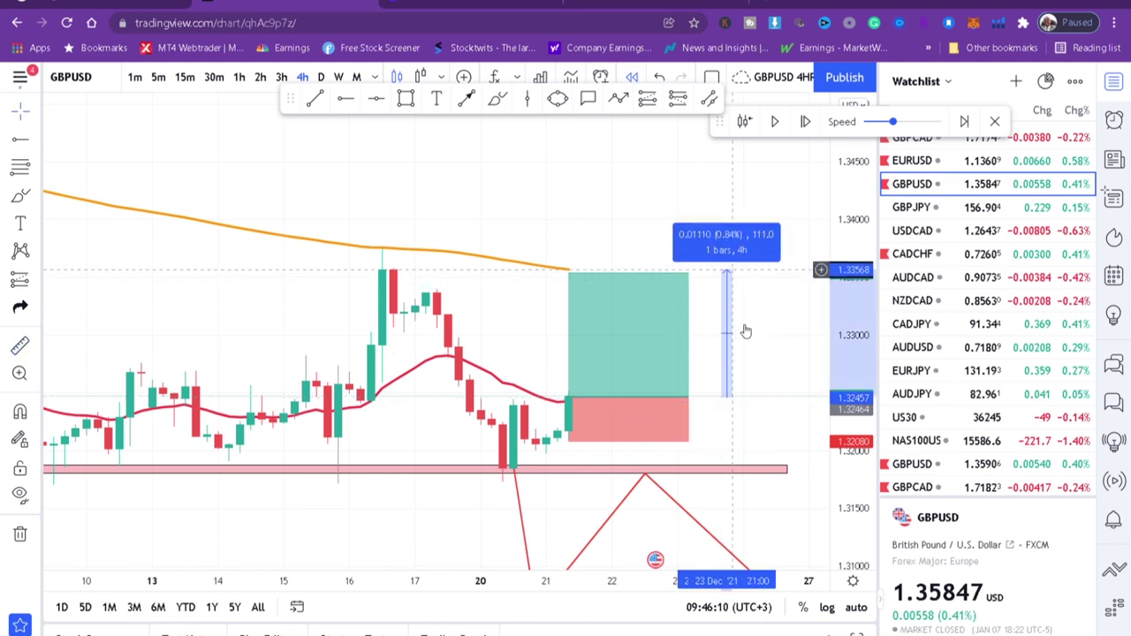
key(Escape)
Lower the long position's stop to 1.31946, just above the support zone
click(573, 457)
drag(573, 457, 573, 464)
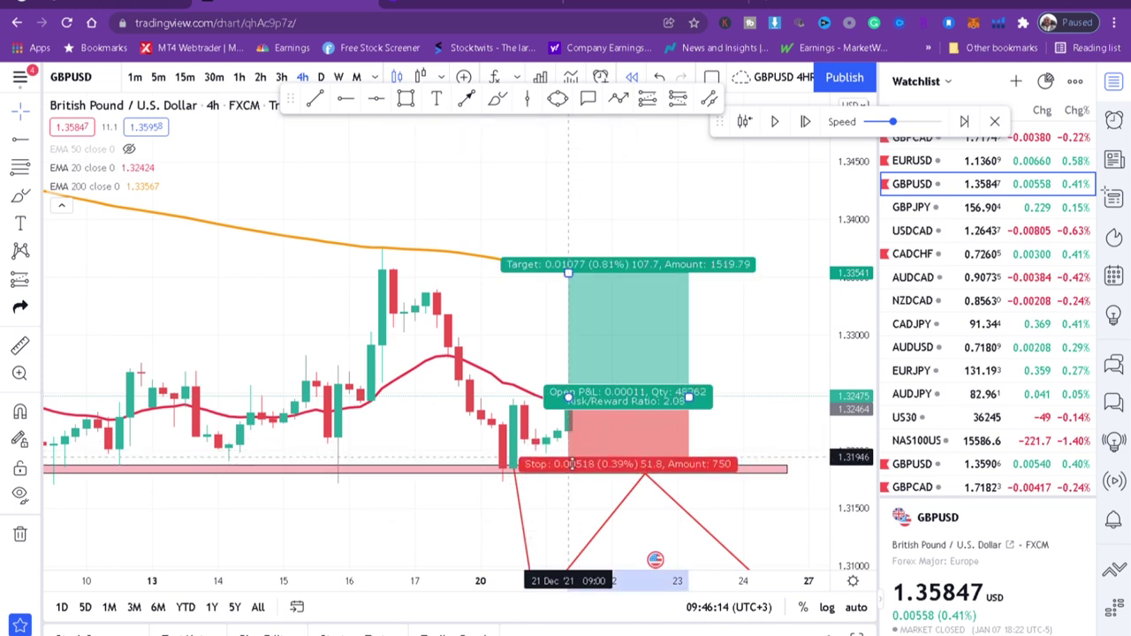
click(754, 412)
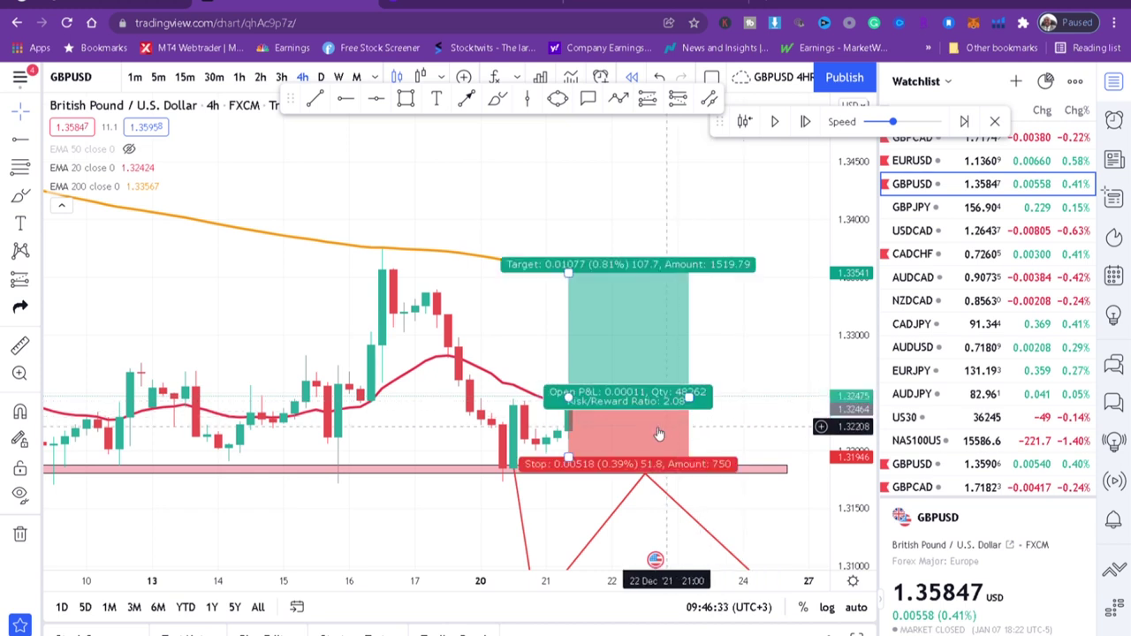
Run the bar replay until price reaches the long position's target at the EMA 200, and pause it
click(777, 123)
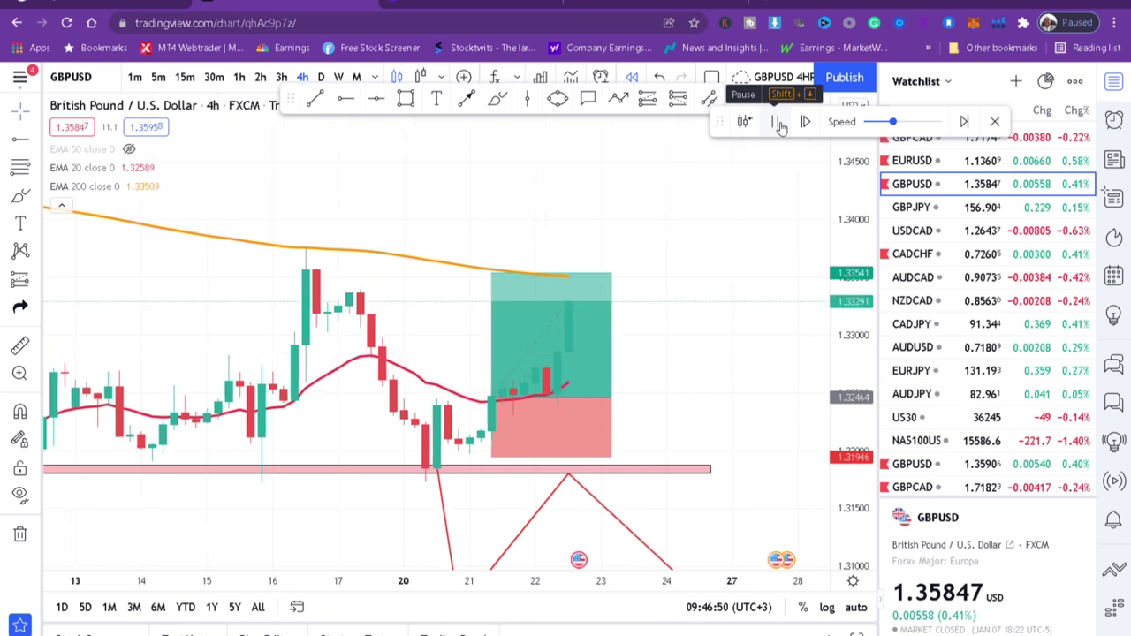
click(778, 126)
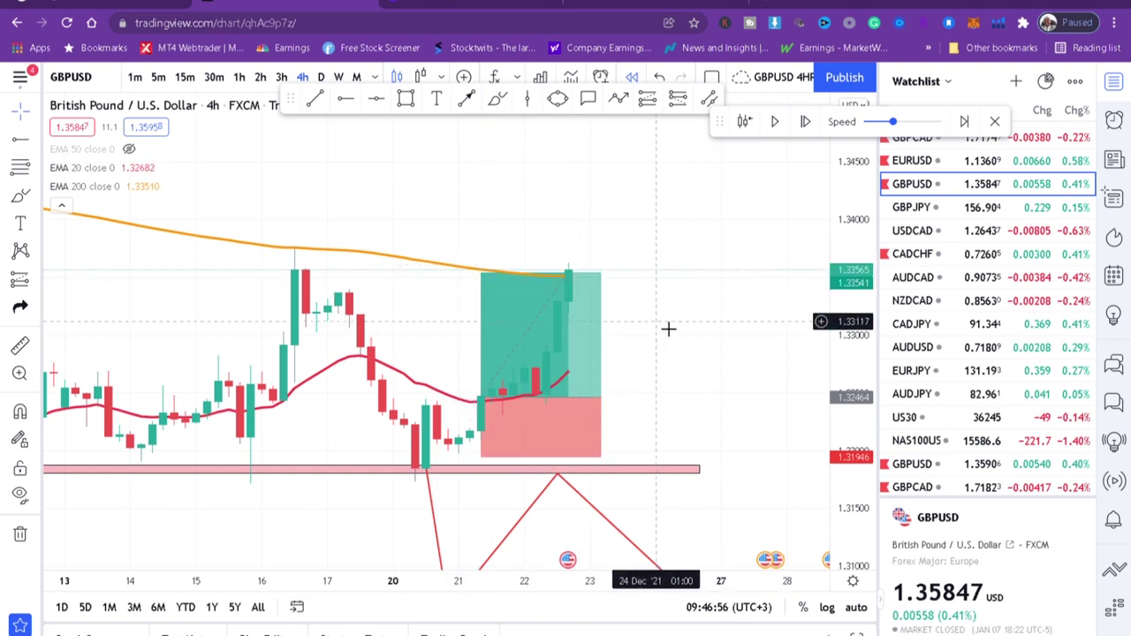
scroll(672, 331, down, 2)
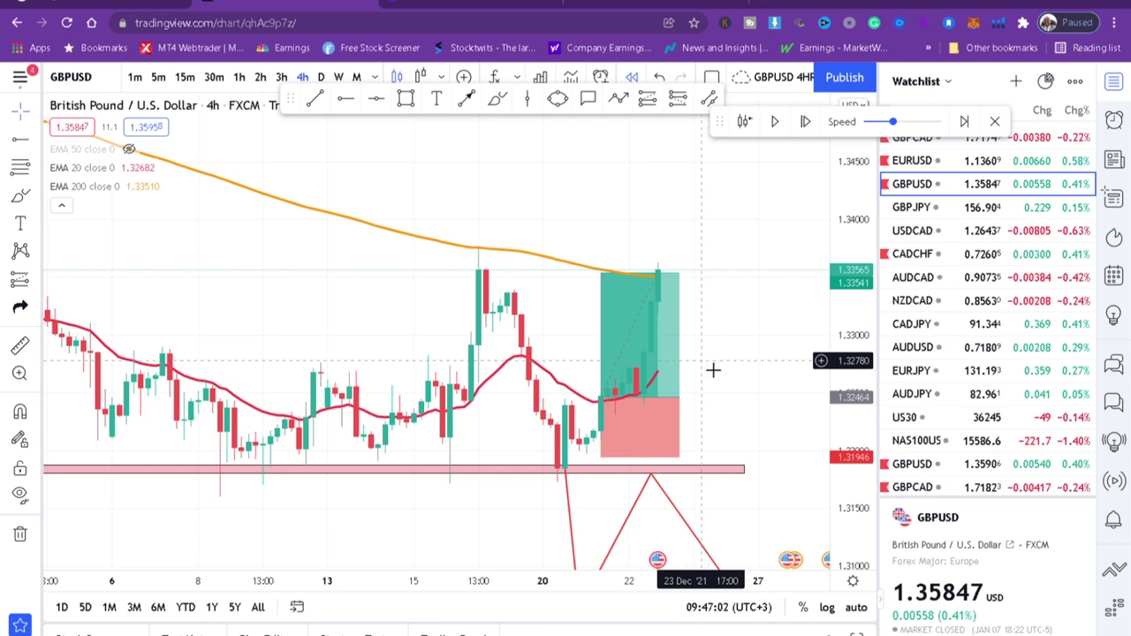
Review the long trade against the EMA 200 and the 1.35998 resistance line, and display the position's figures
drag(757, 268, 677, 309)
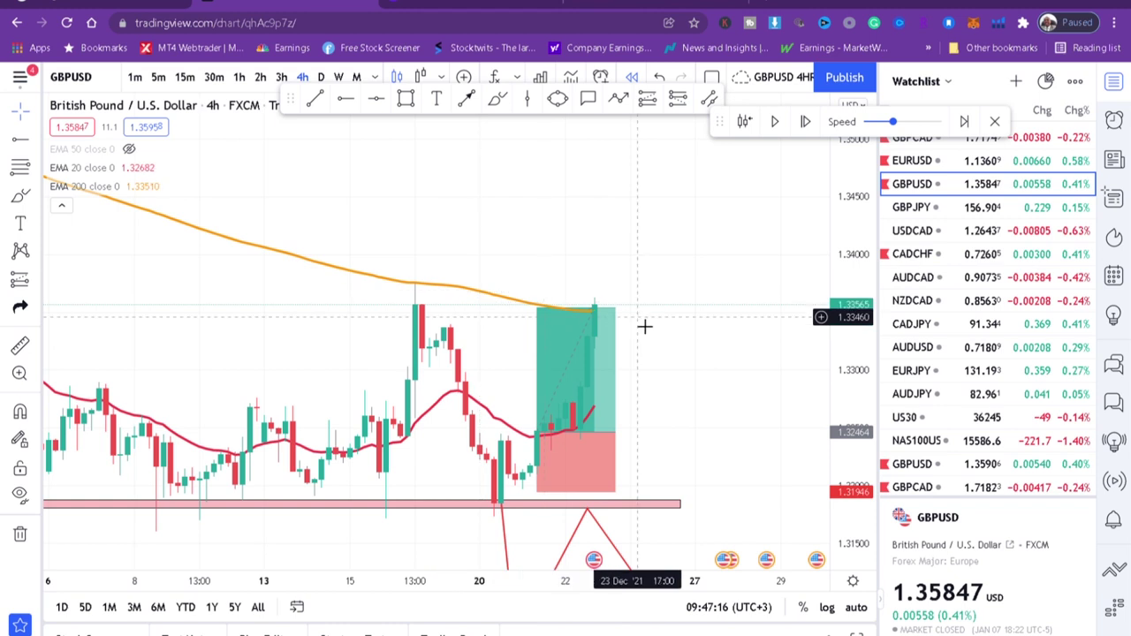
drag(732, 324, 710, 413)
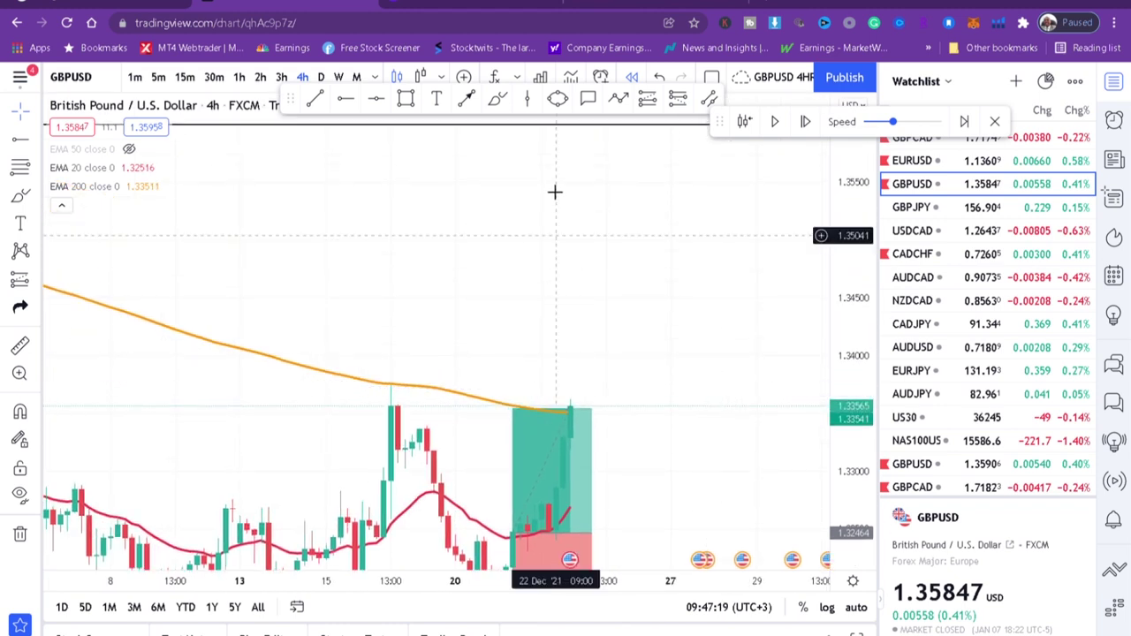
drag(627, 255, 631, 296)
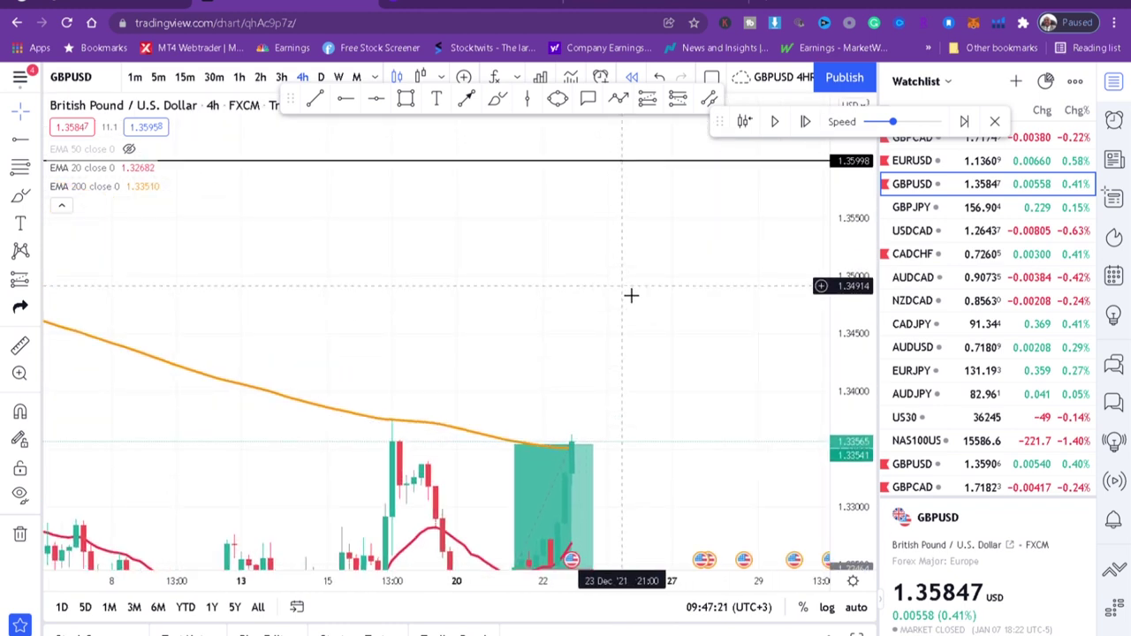
drag(669, 404, 613, 380)
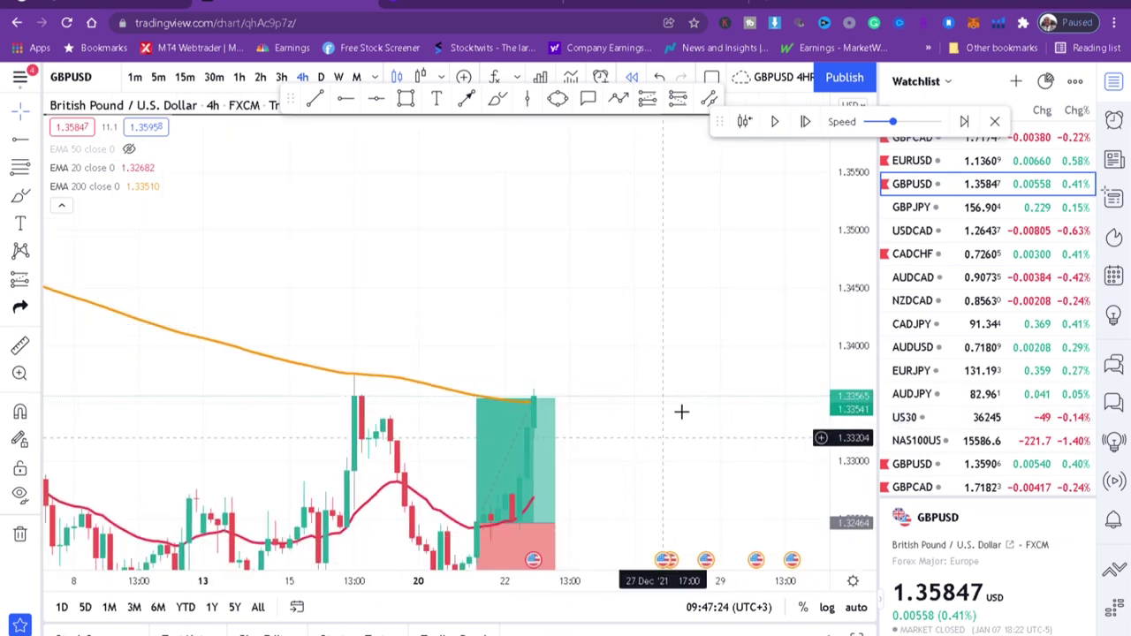
drag(677, 427, 690, 381)
click(566, 432)
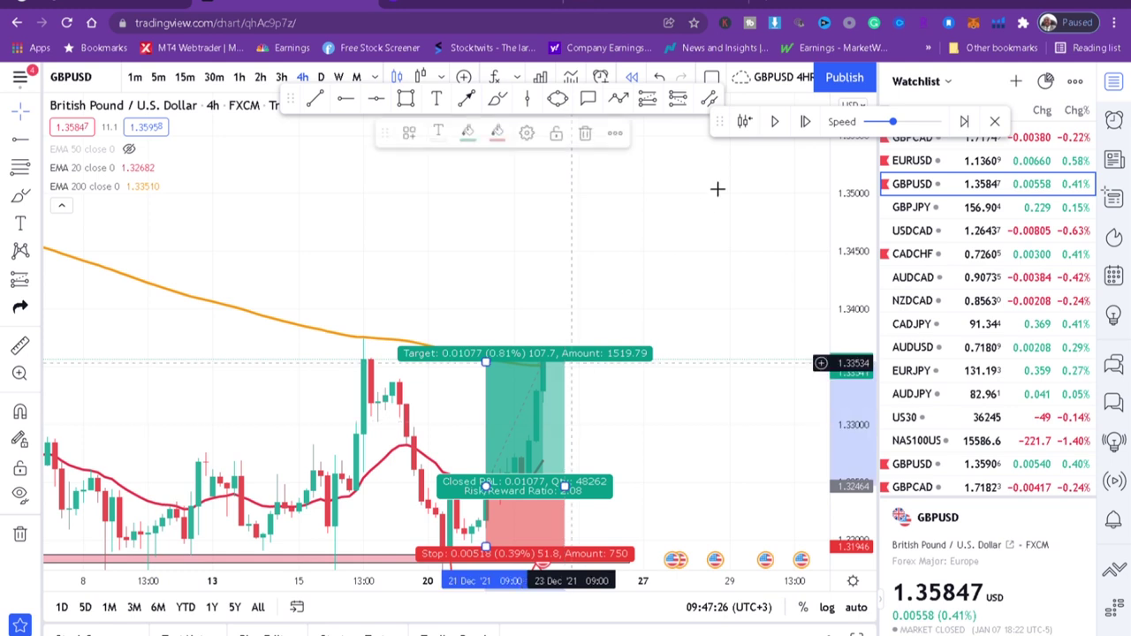
Delete the completed long position from the chart
key(Delete)
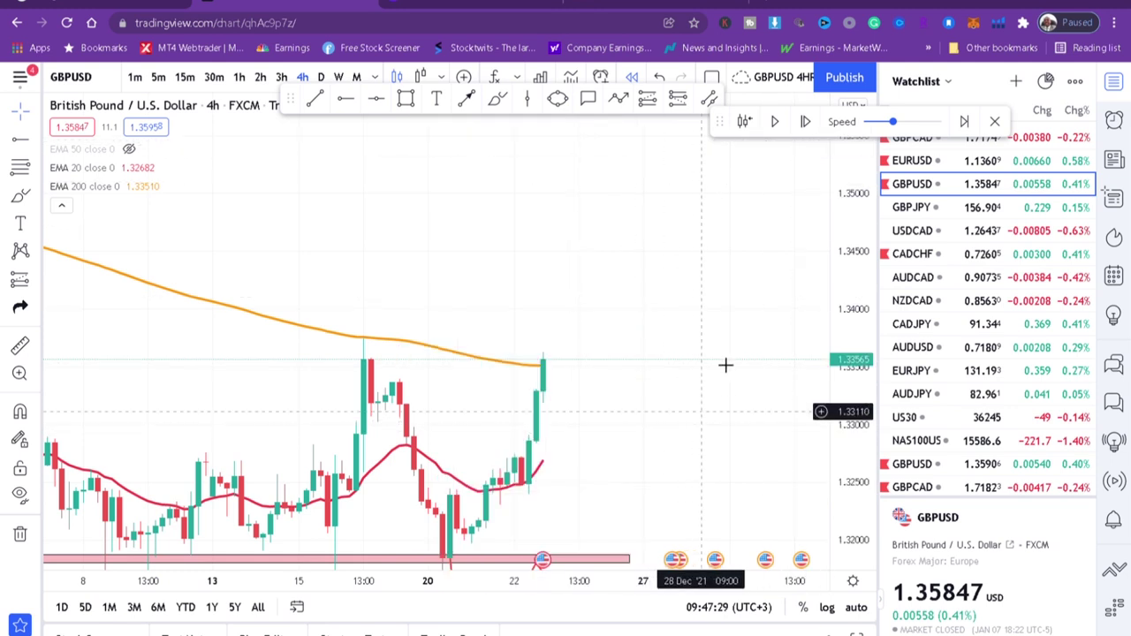
drag(718, 387, 727, 361)
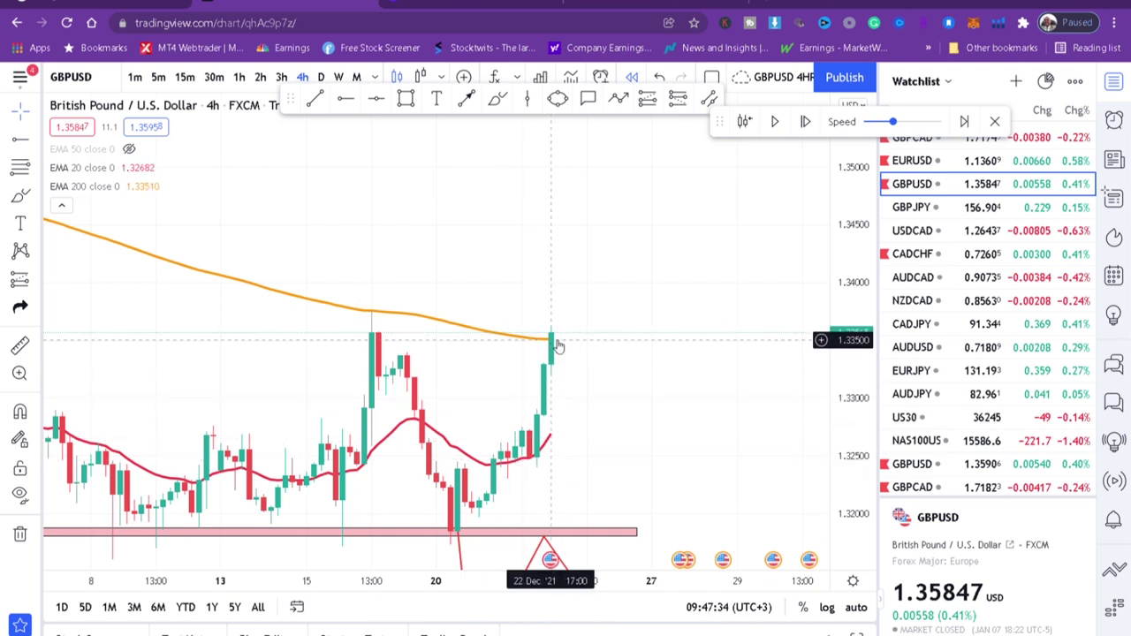
drag(607, 301, 624, 313)
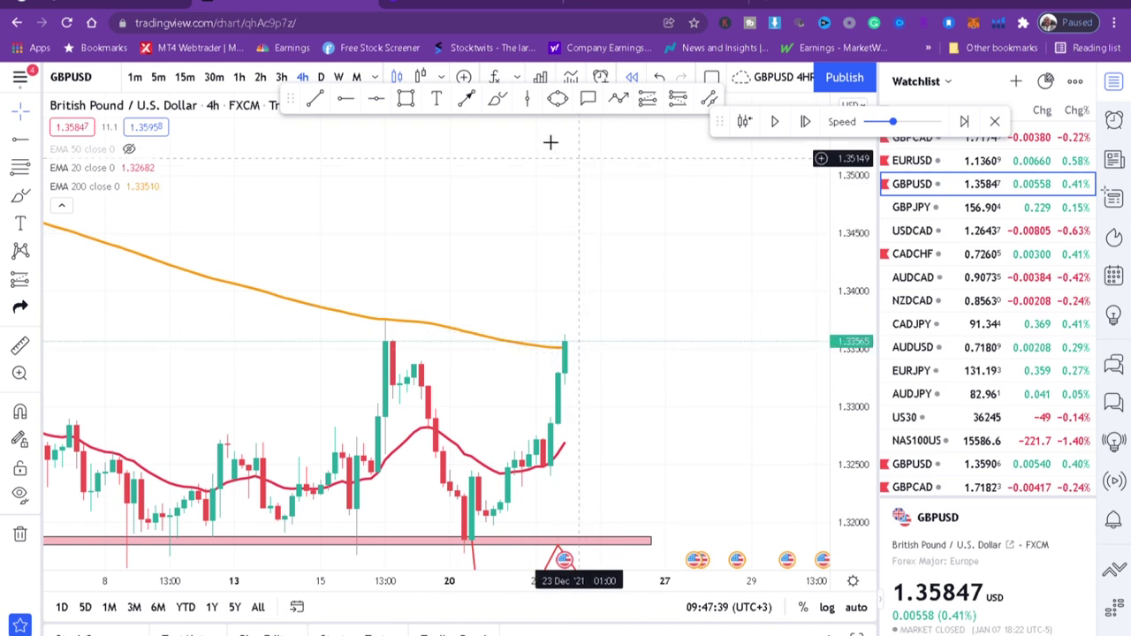
Advance the bar replay until a strong candle breaks above the EMA 200, pause it, and examine the breakout against the overhead resistance line
click(776, 124)
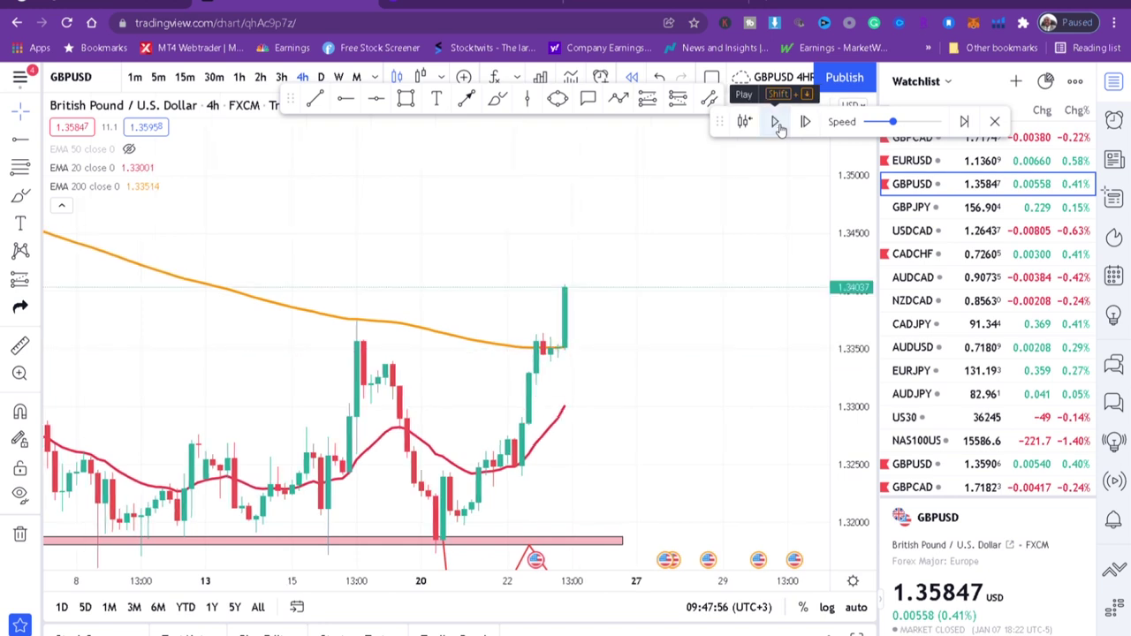
drag(621, 291, 732, 414)
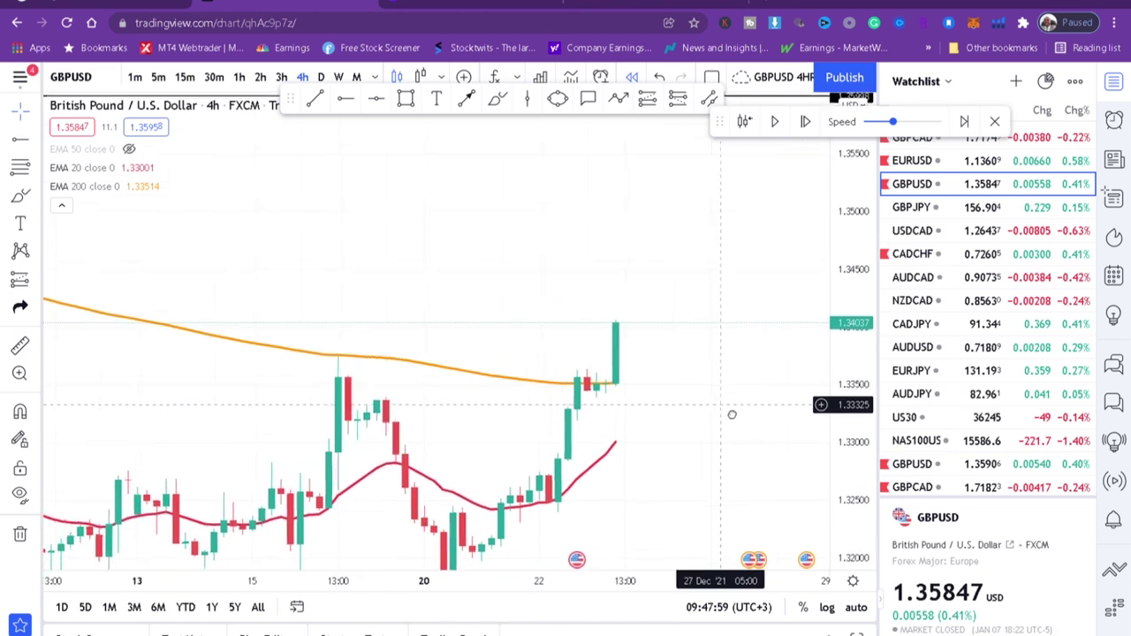
scroll(642, 392, up, 2)
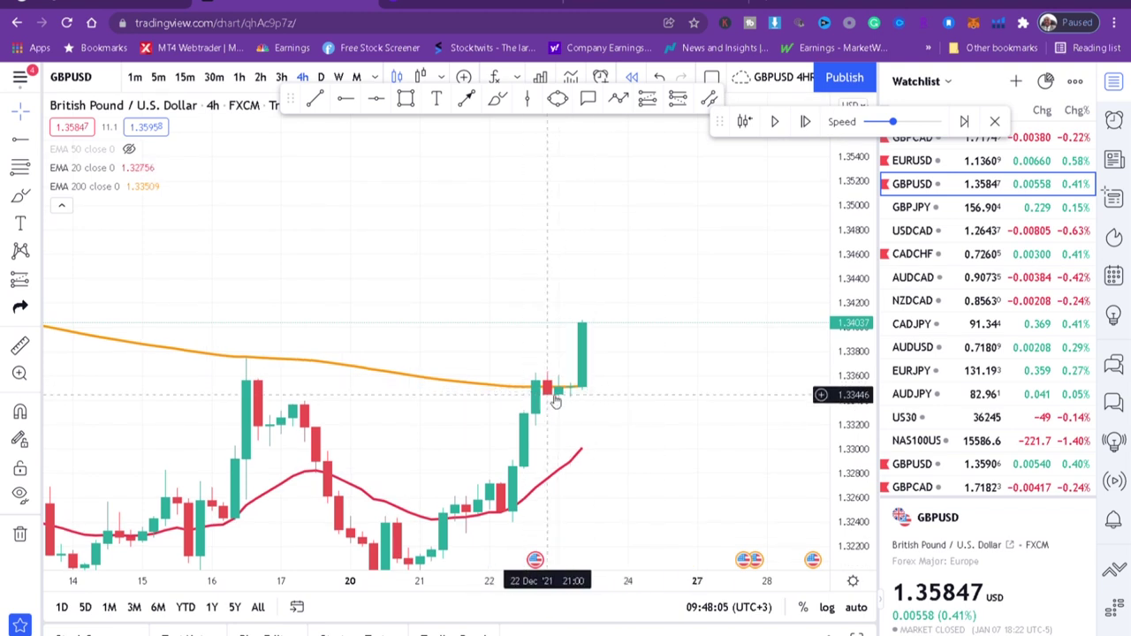
scroll(480, 366, down, 3)
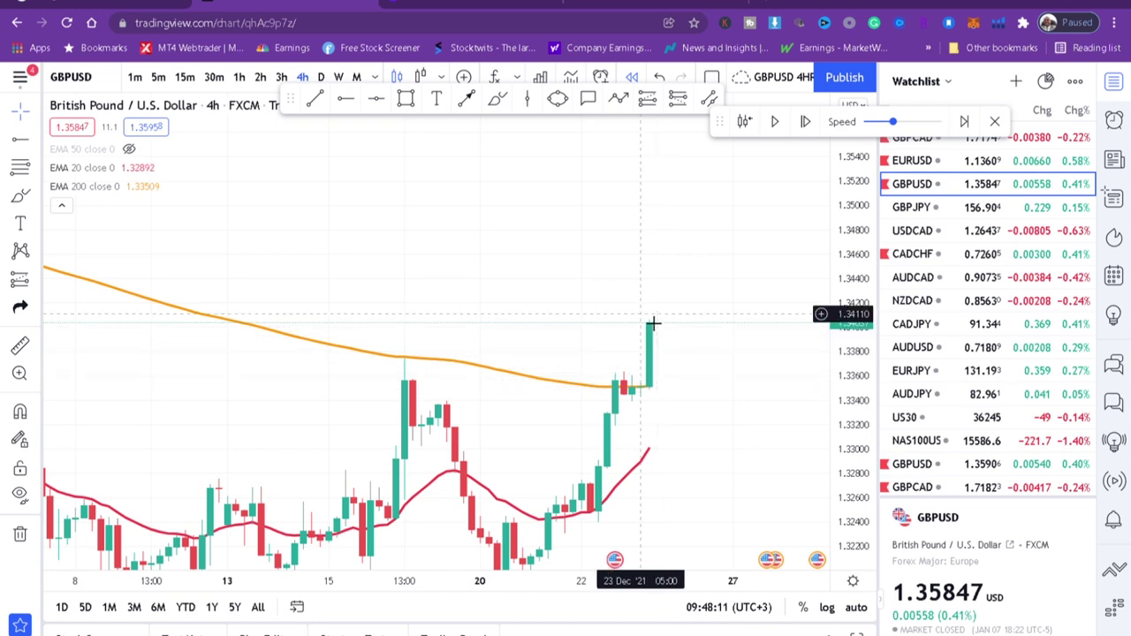
drag(702, 404, 646, 361)
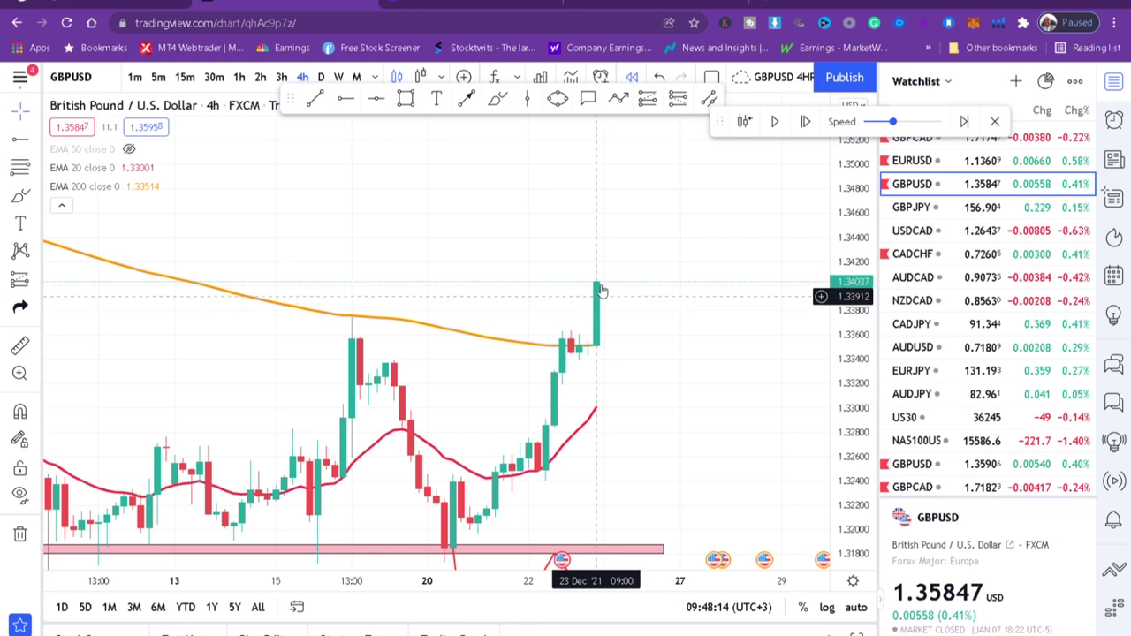
drag(619, 292, 613, 424)
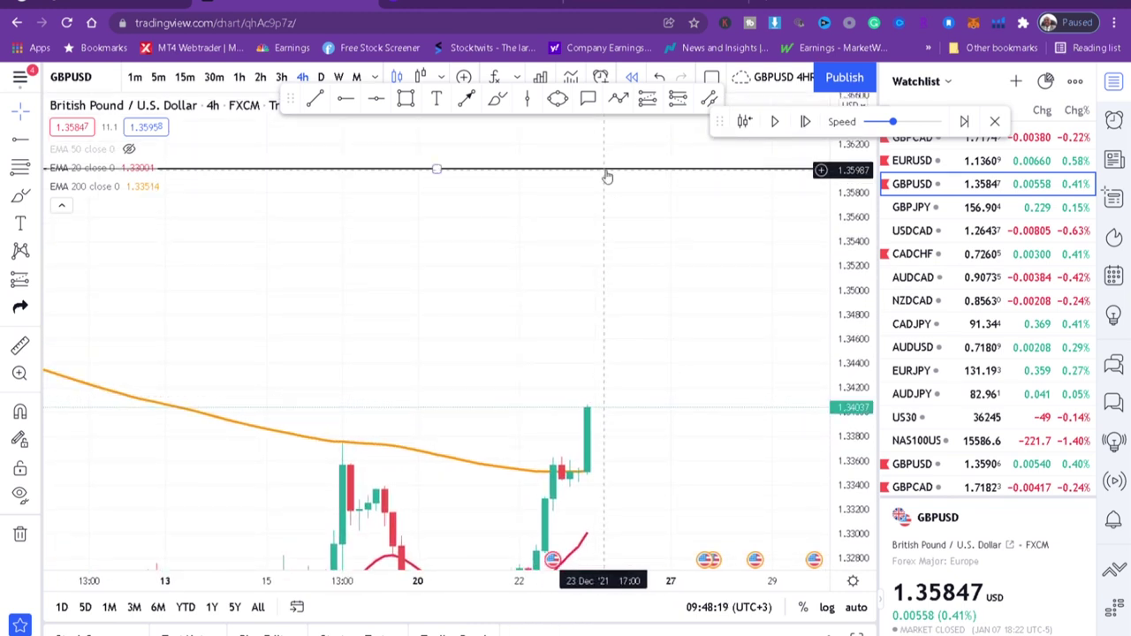
drag(639, 333, 575, 275)
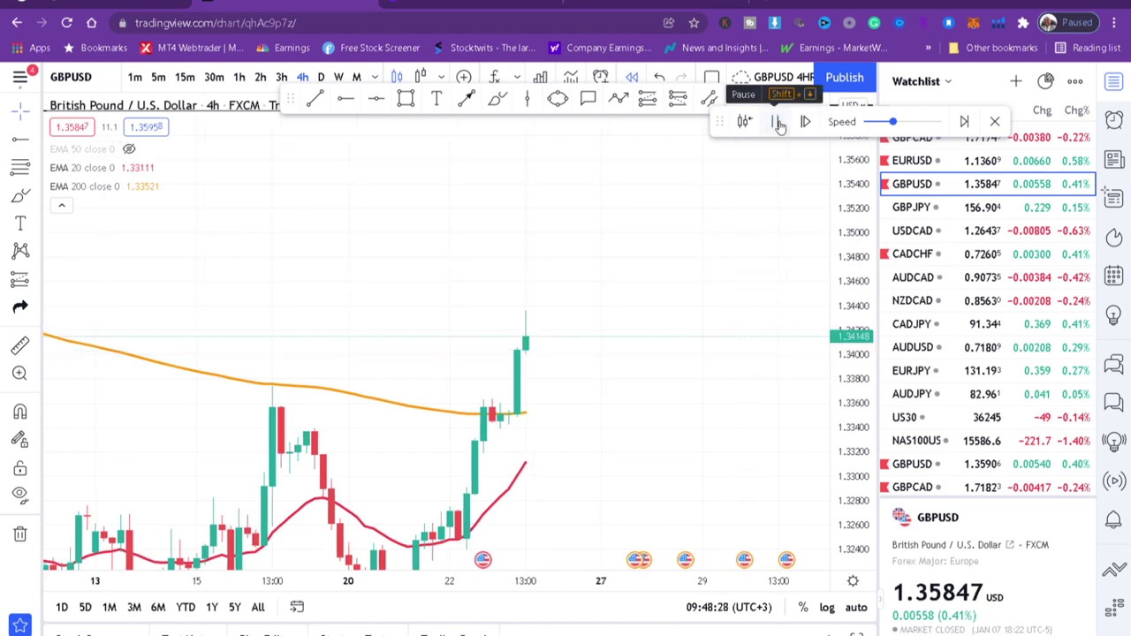
Advance the replay through the small candles following the EMA 200 breakout, and pause it
click(778, 123)
click(778, 123)
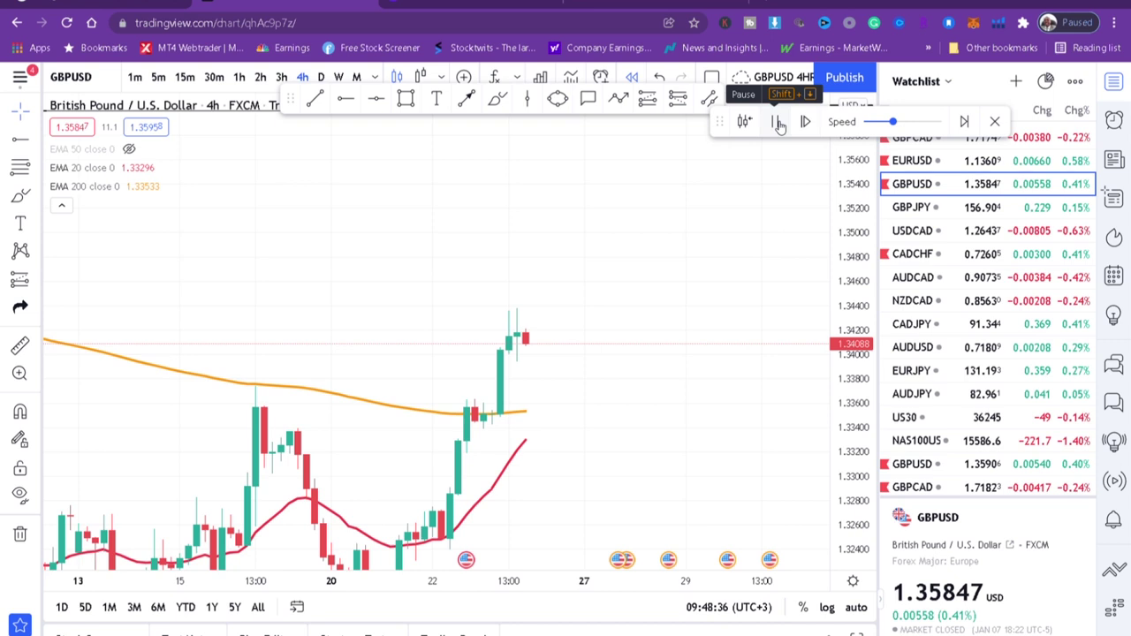
click(778, 122)
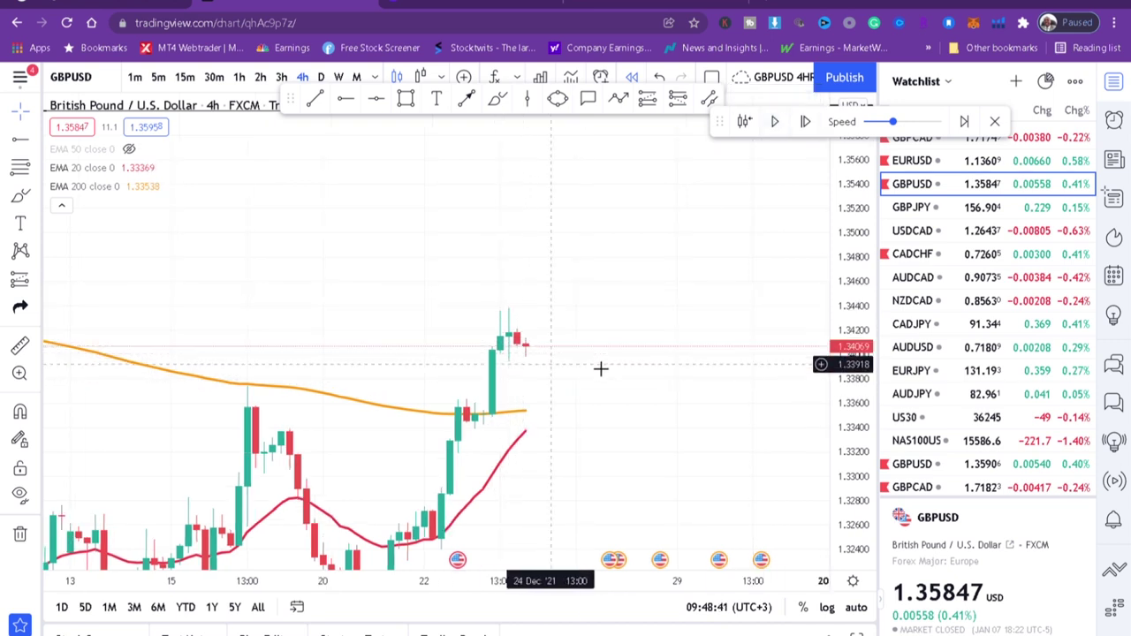
Draw a green horizontal ray at 1.34380 along the high of the breakout move
scroll(606, 367, up, 4)
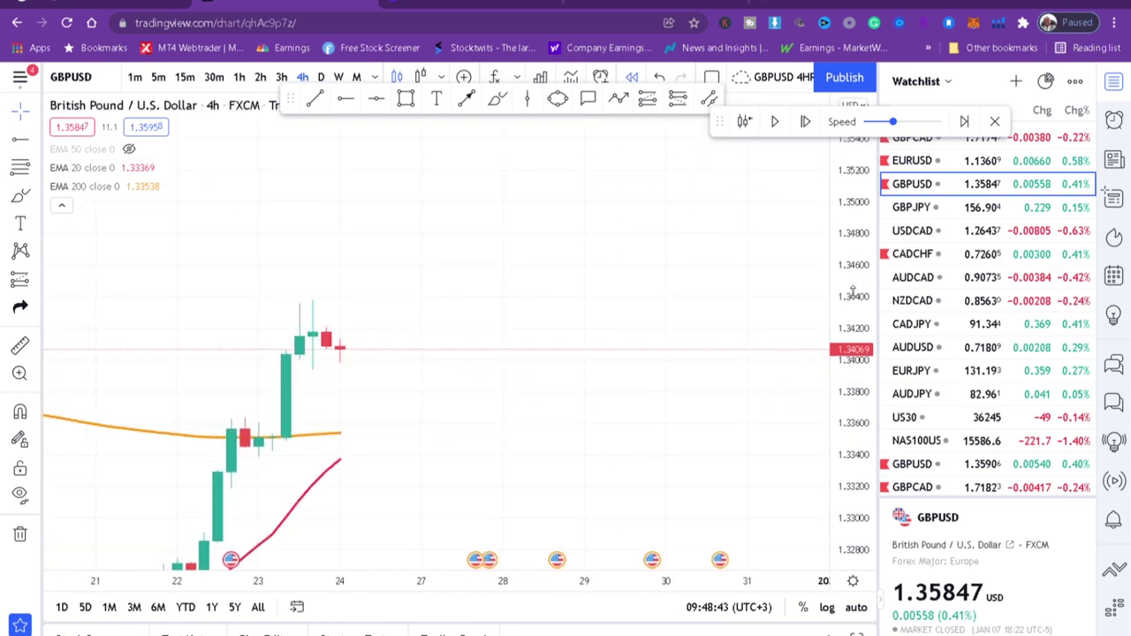
scroll(662, 351, left, 3)
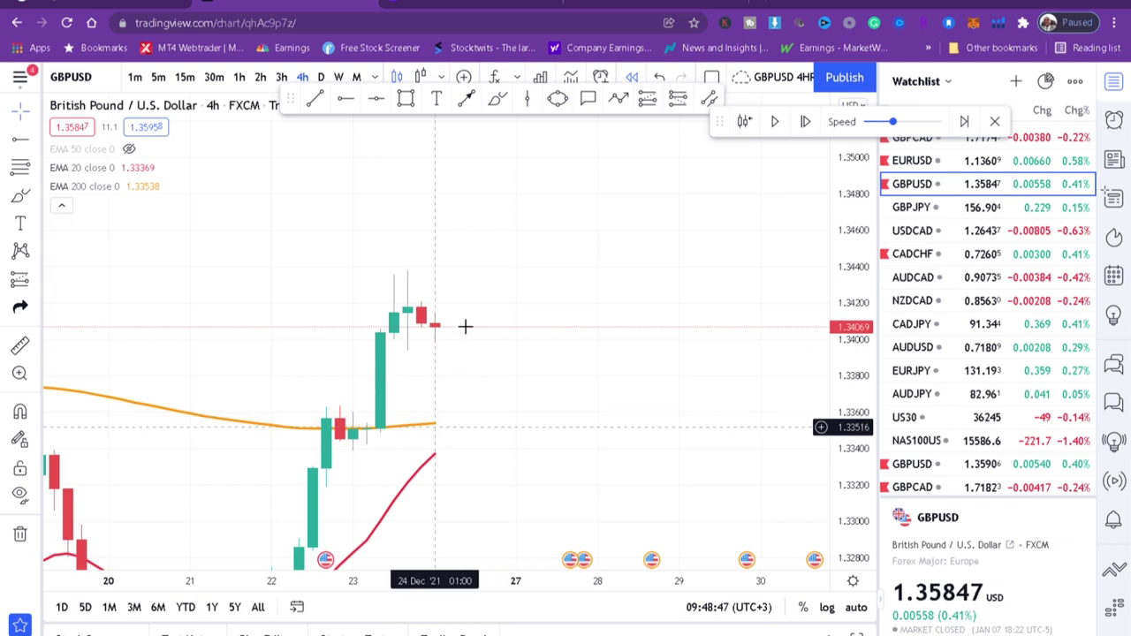
scroll(705, 265, left, 2)
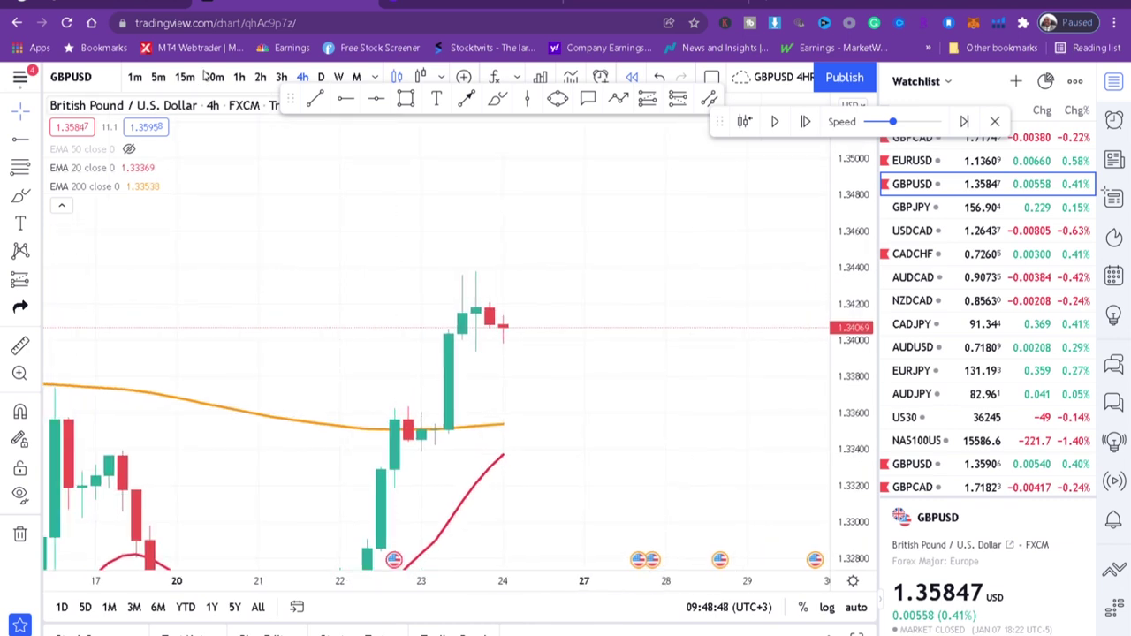
click(343, 101)
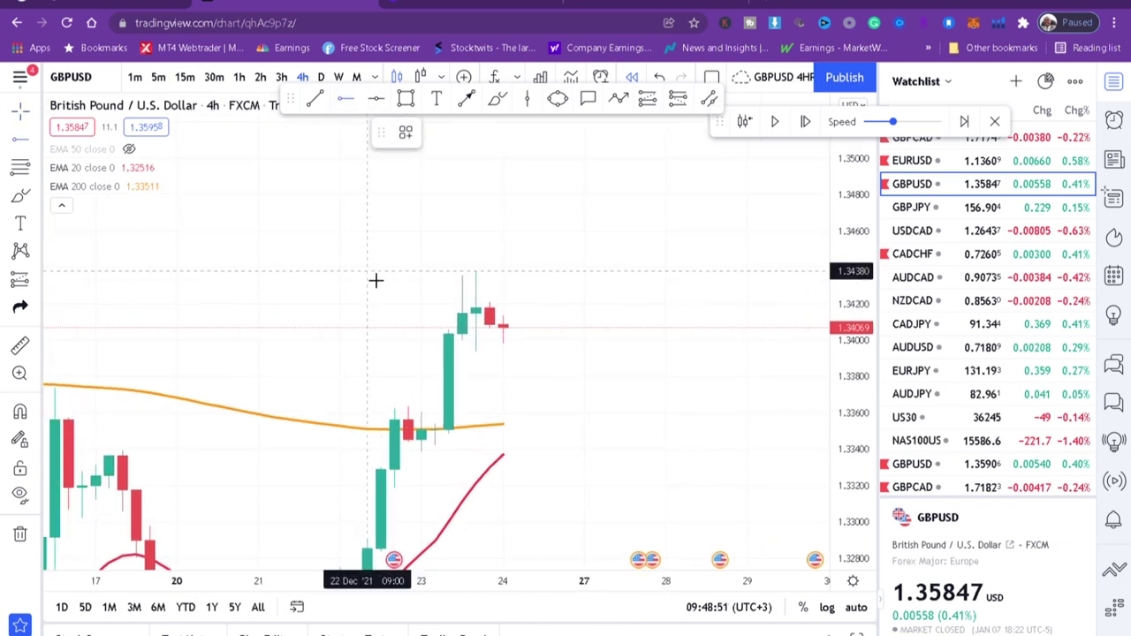
click(367, 272)
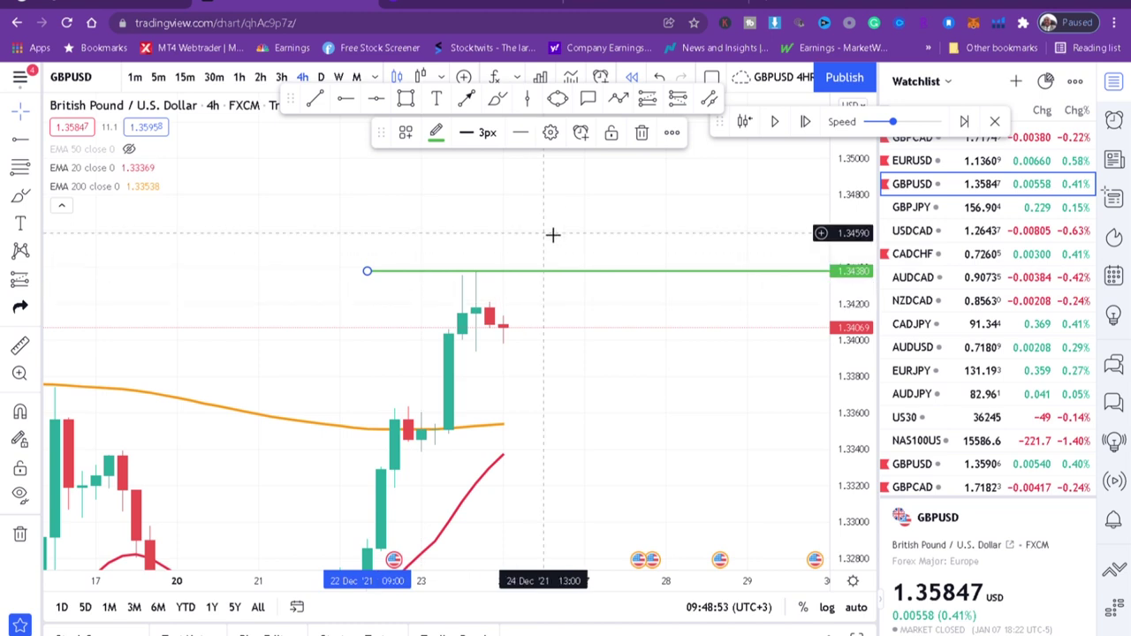
Advance the replay by two candles beneath the 1.34380 ray and pause it
drag(571, 256, 579, 455)
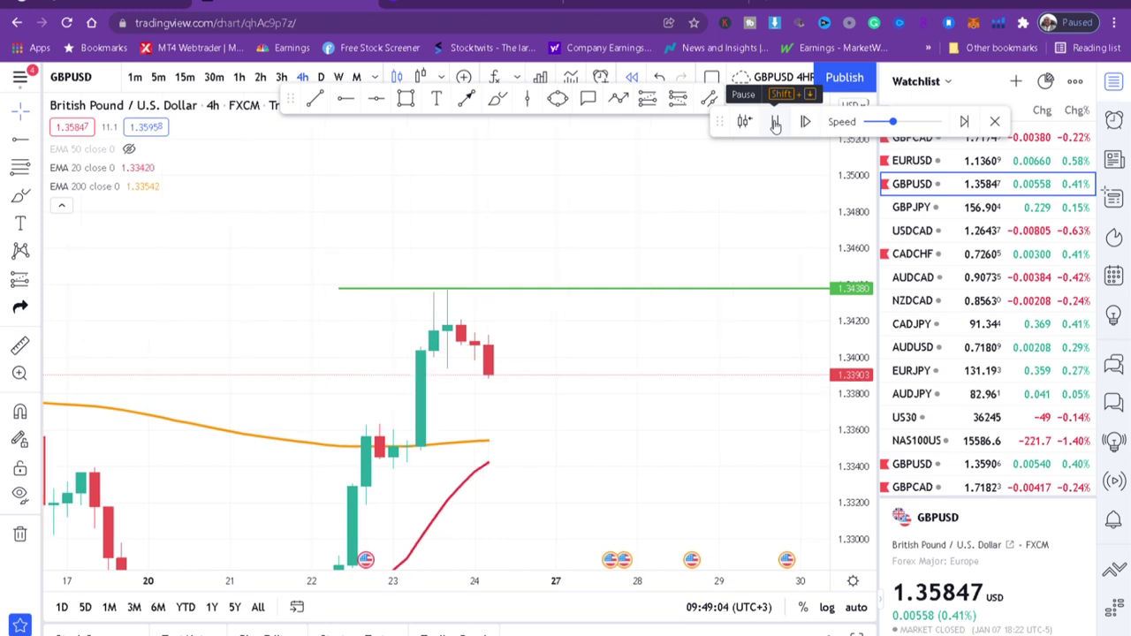
click(775, 122)
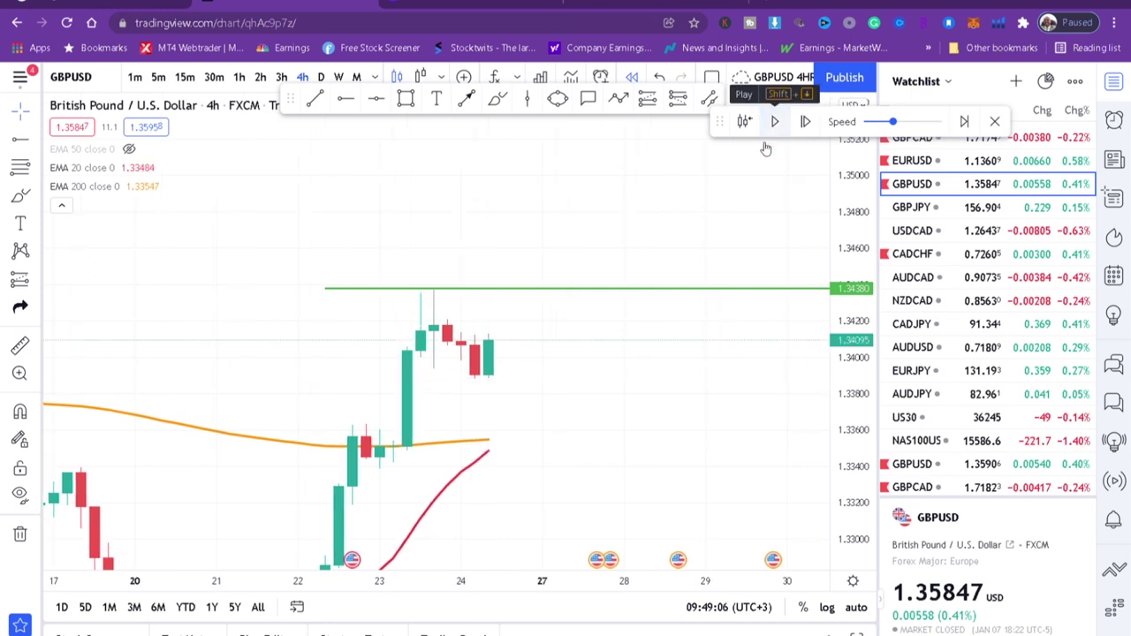
scroll(619, 424, down, 2)
scroll(627, 429, right, 2)
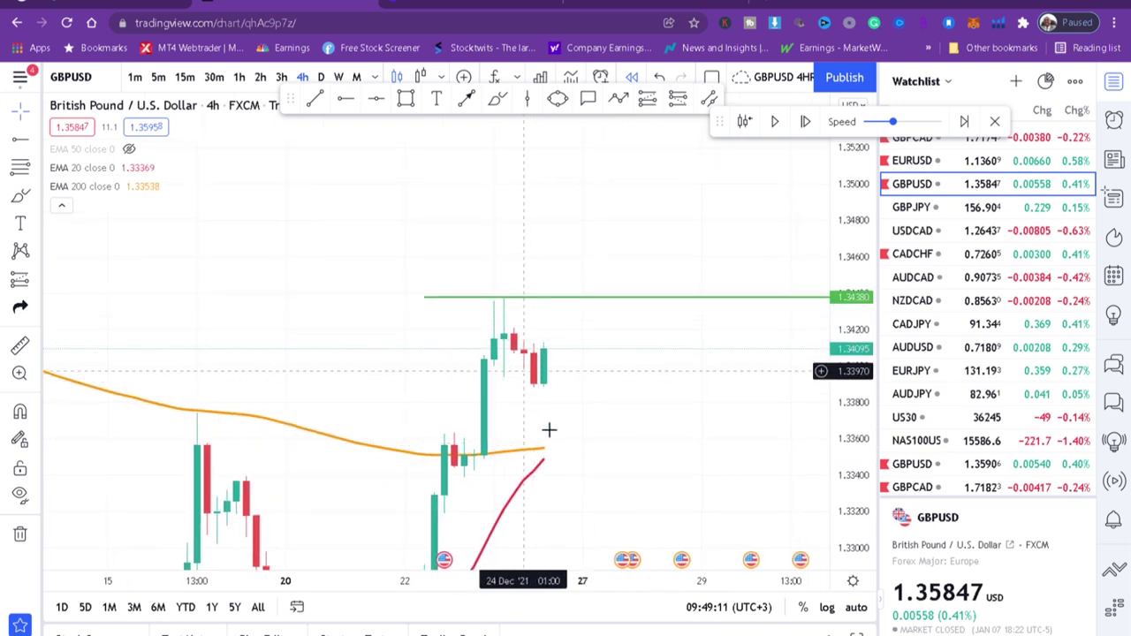
Place a long position at the latest candle with entry 1.34089, stop 1.33786 and target 1.35975 at the resistance line
click(37, 283)
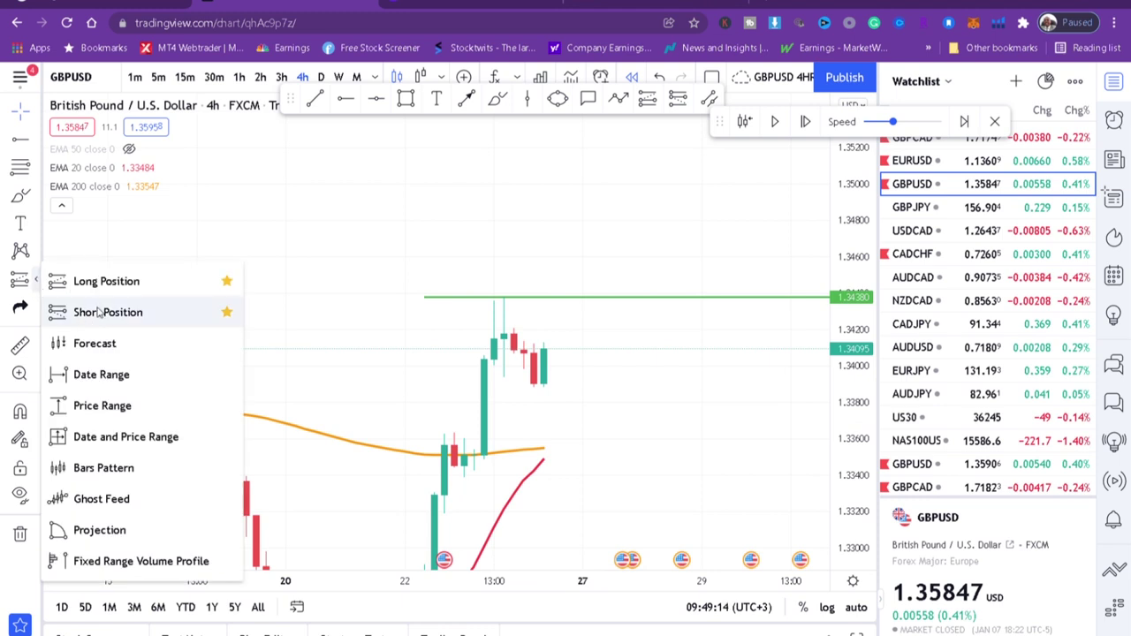
click(113, 284)
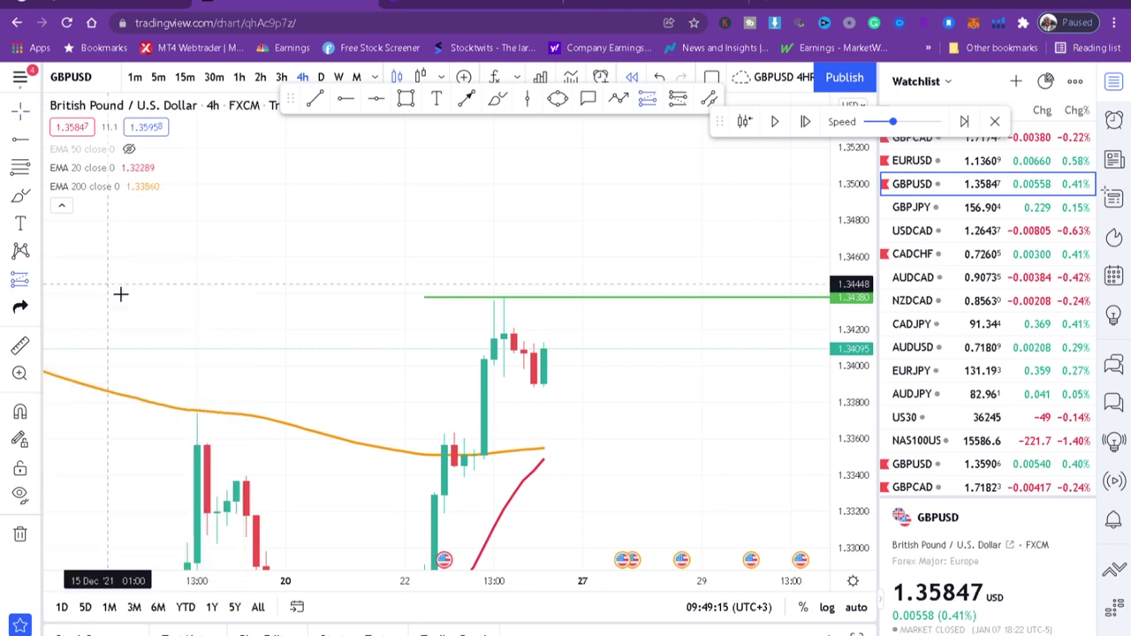
click(556, 369)
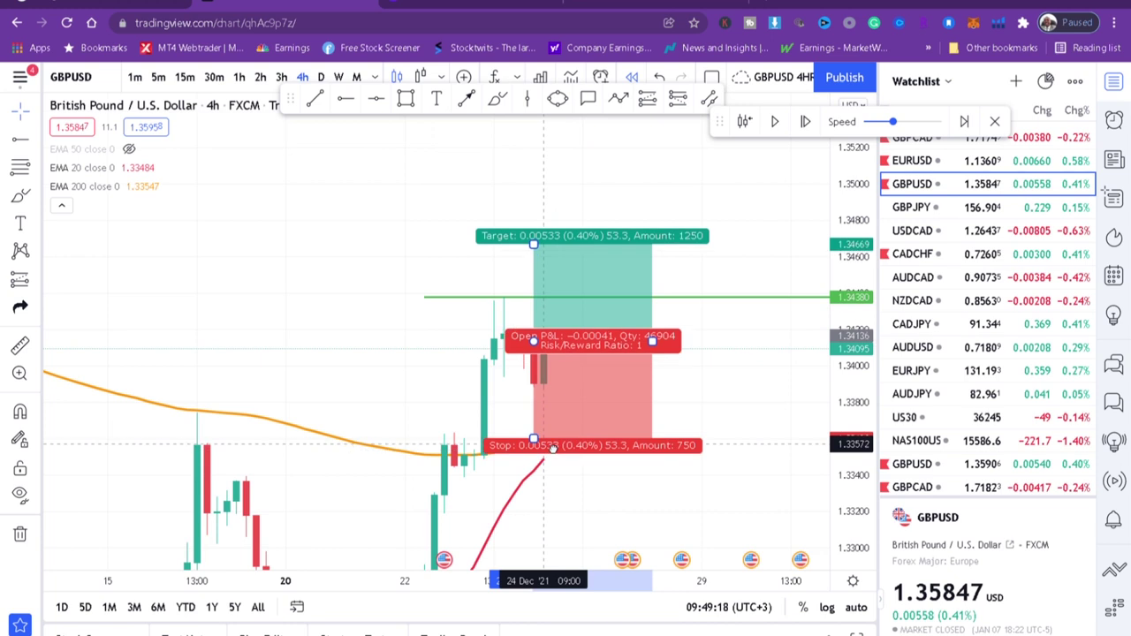
drag(533, 451, 531, 412)
click(780, 396)
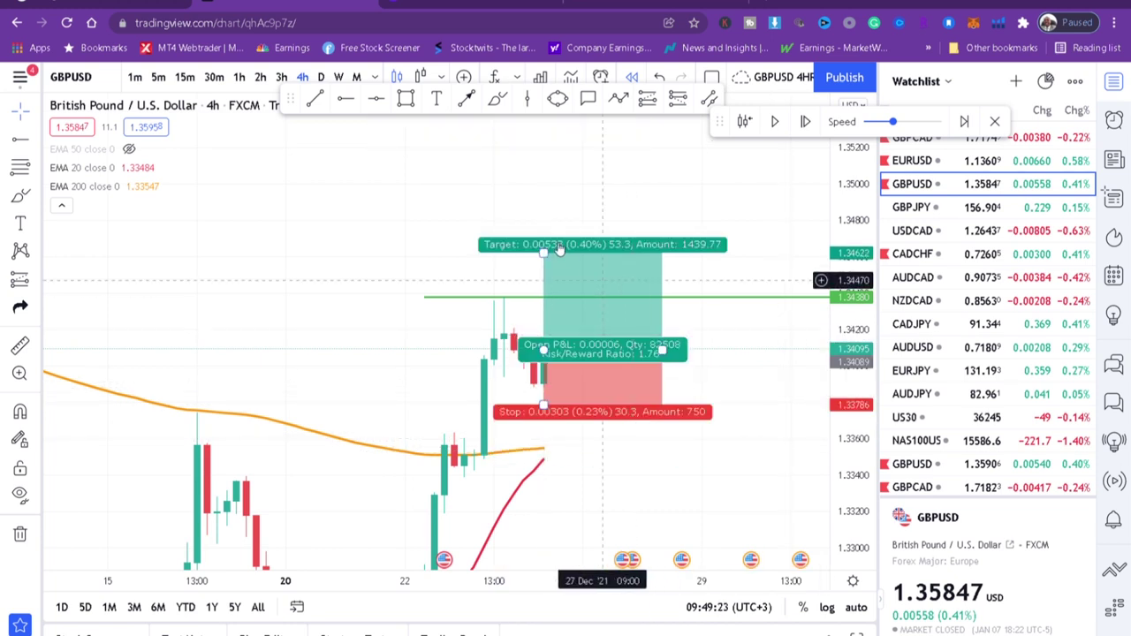
drag(547, 256, 532, 153)
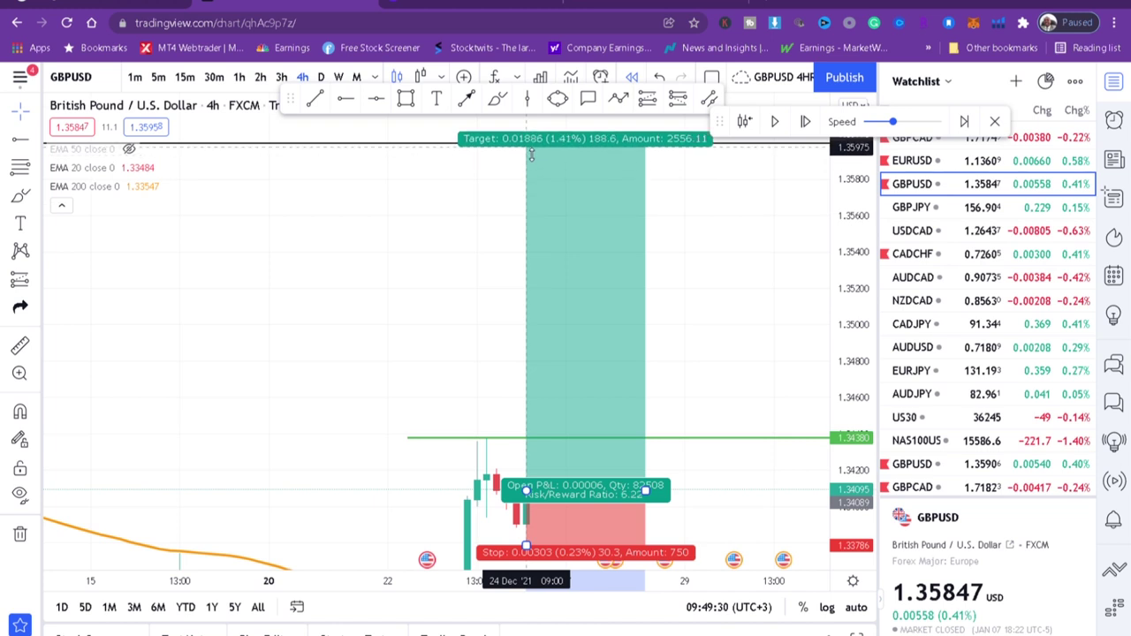
Lower the long position's stop to 1.33391, run the replay until price reaches the 1.34380 ray, and pause it
double_click(846, 260)
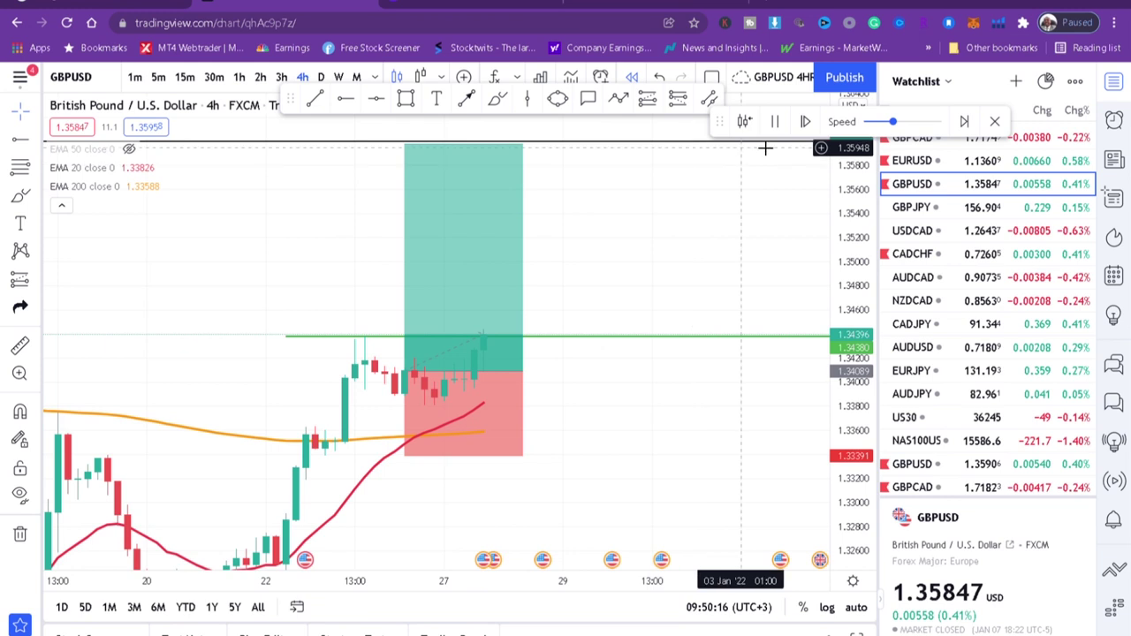
click(775, 122)
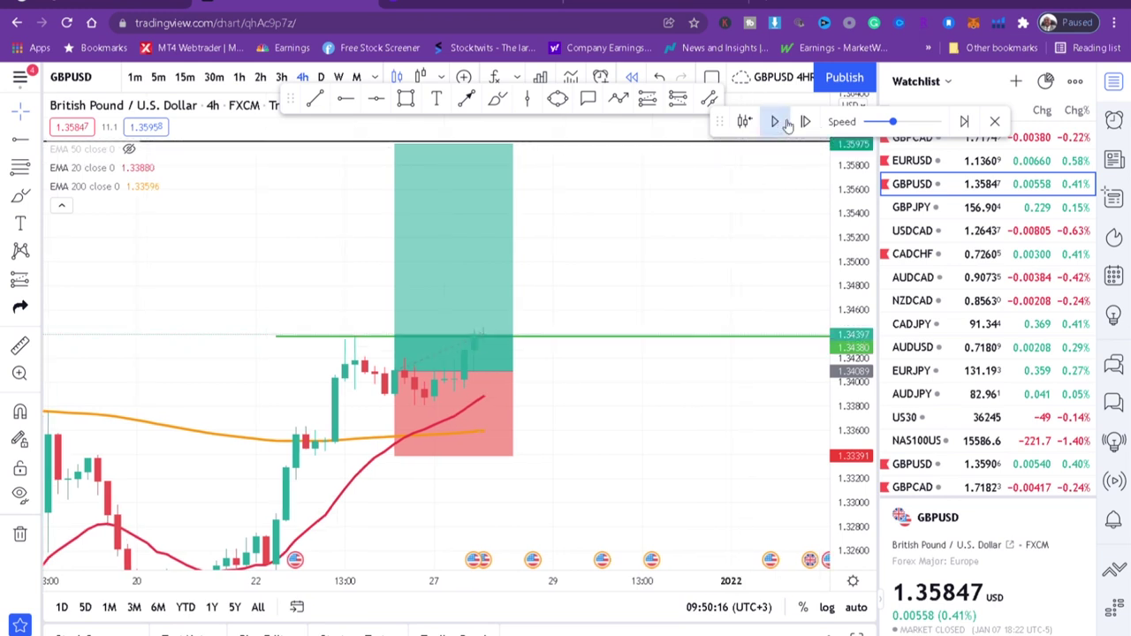
Reduce the opacity of the long position's target color
double_click(514, 242)
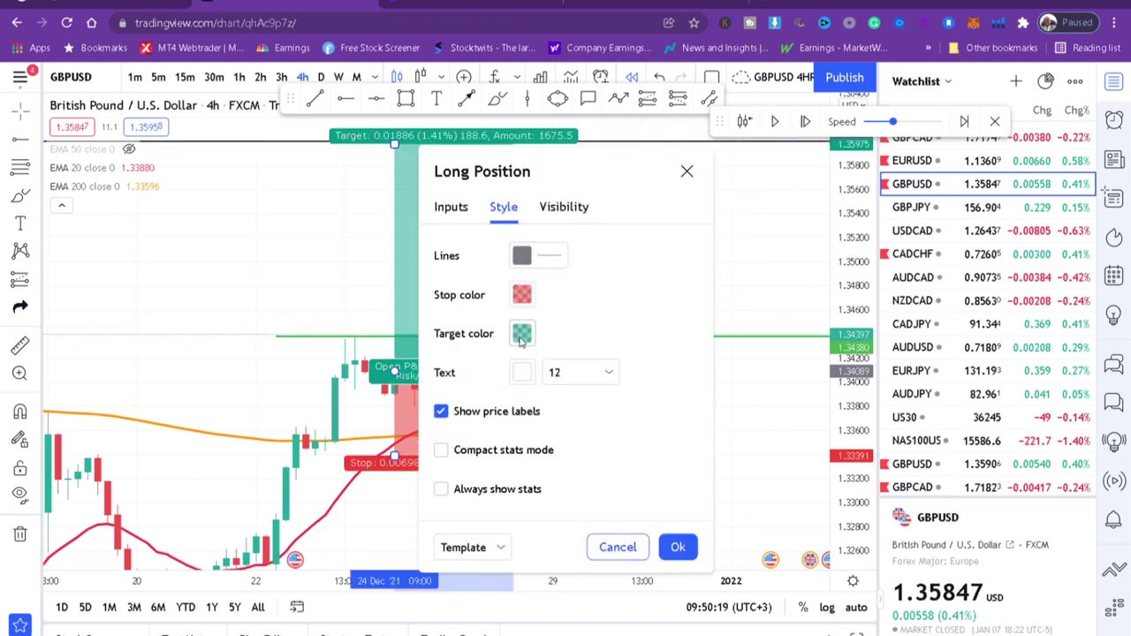
click(521, 336)
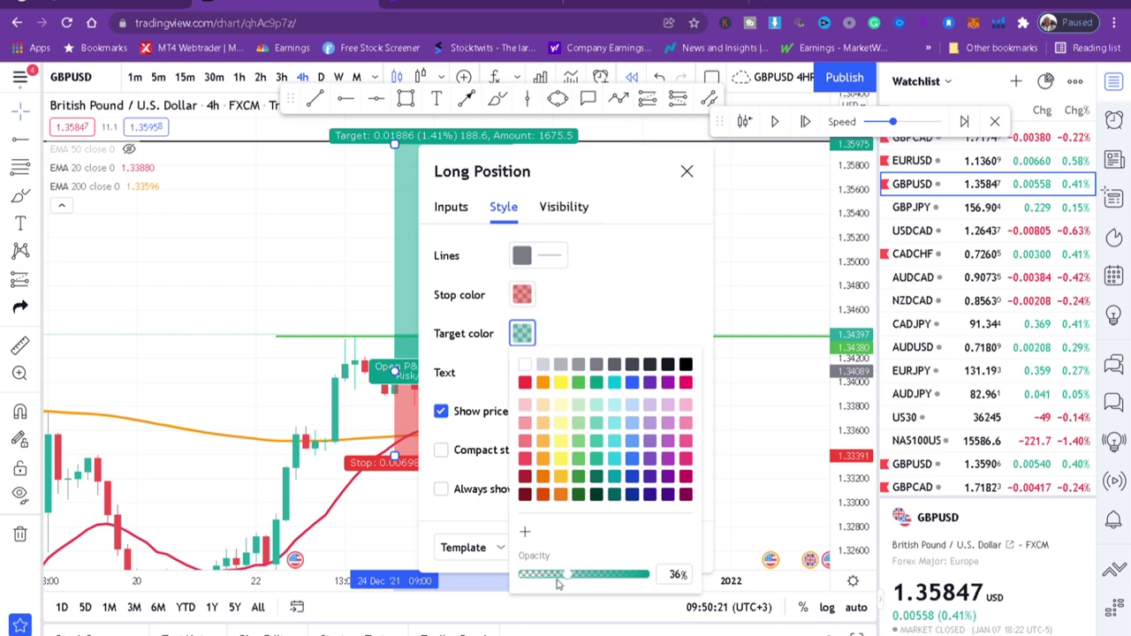
drag(557, 584, 555, 583)
click(276, 266)
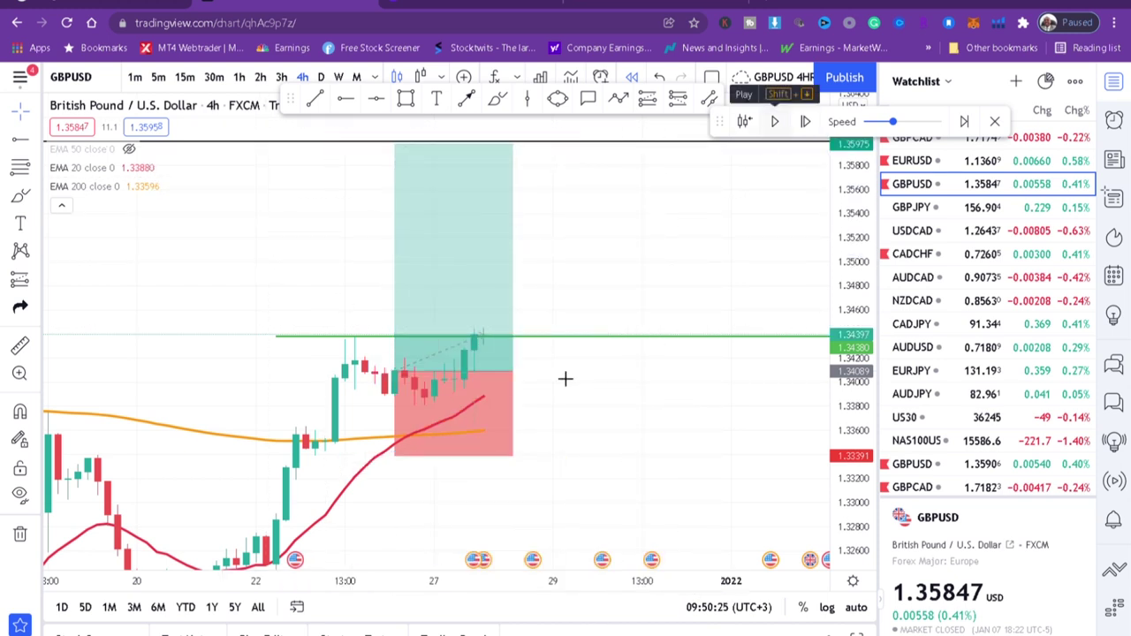
Run the replay through the pullback to the EMA 20 until price closes back above the 1.34380 ray, pausing to review the bounce
click(462, 412)
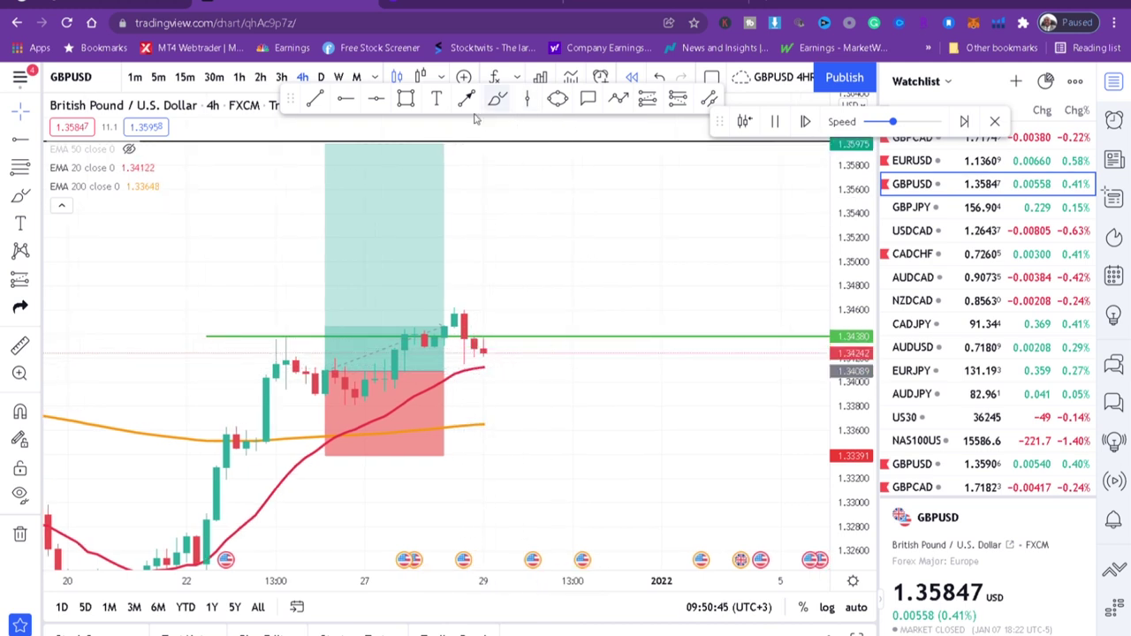
click(777, 124)
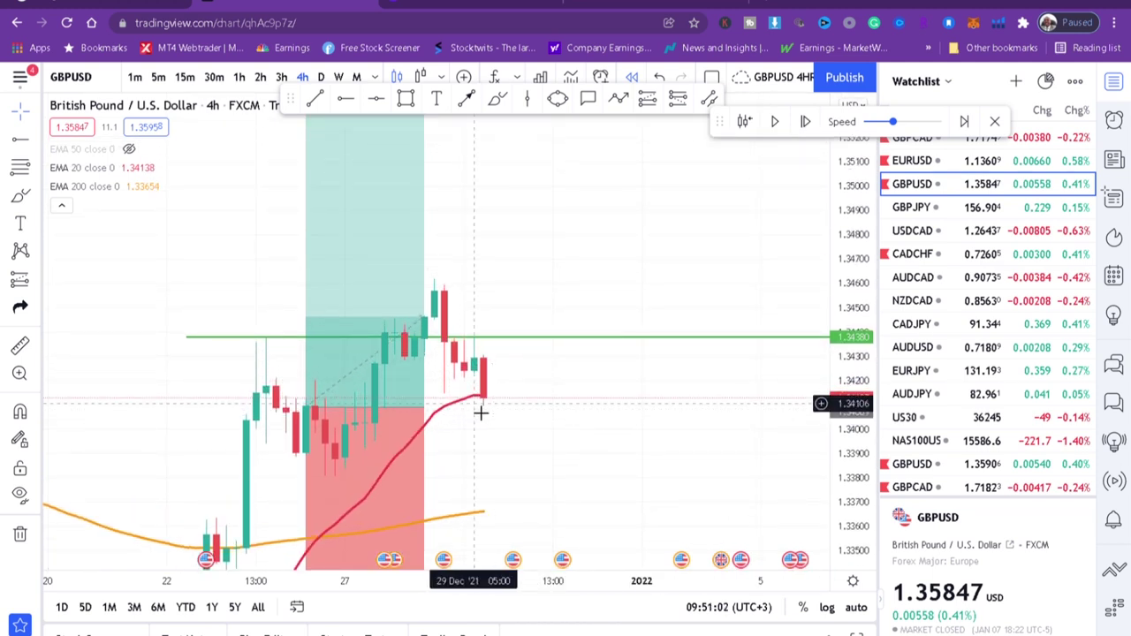
drag(595, 497, 685, 278)
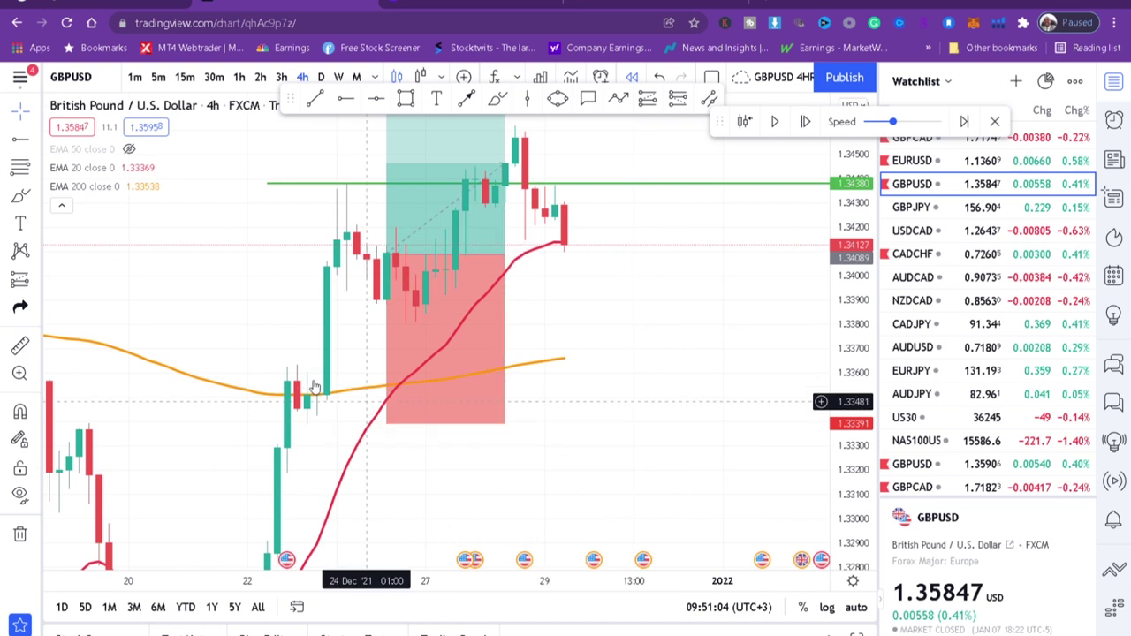
drag(631, 320, 524, 402)
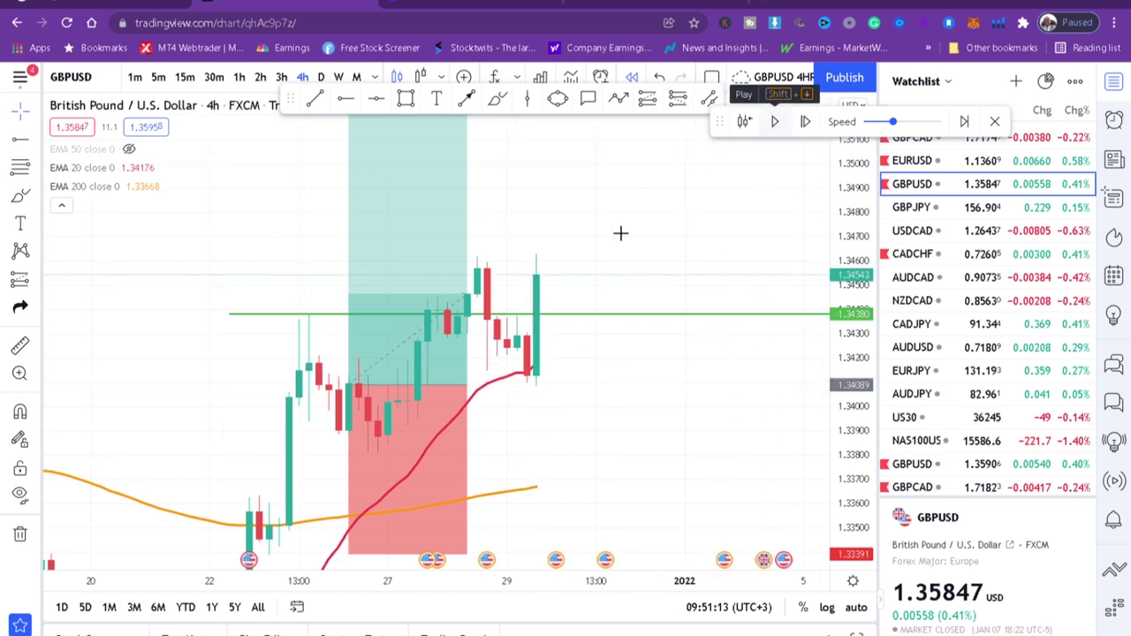
drag(596, 271, 571, 305)
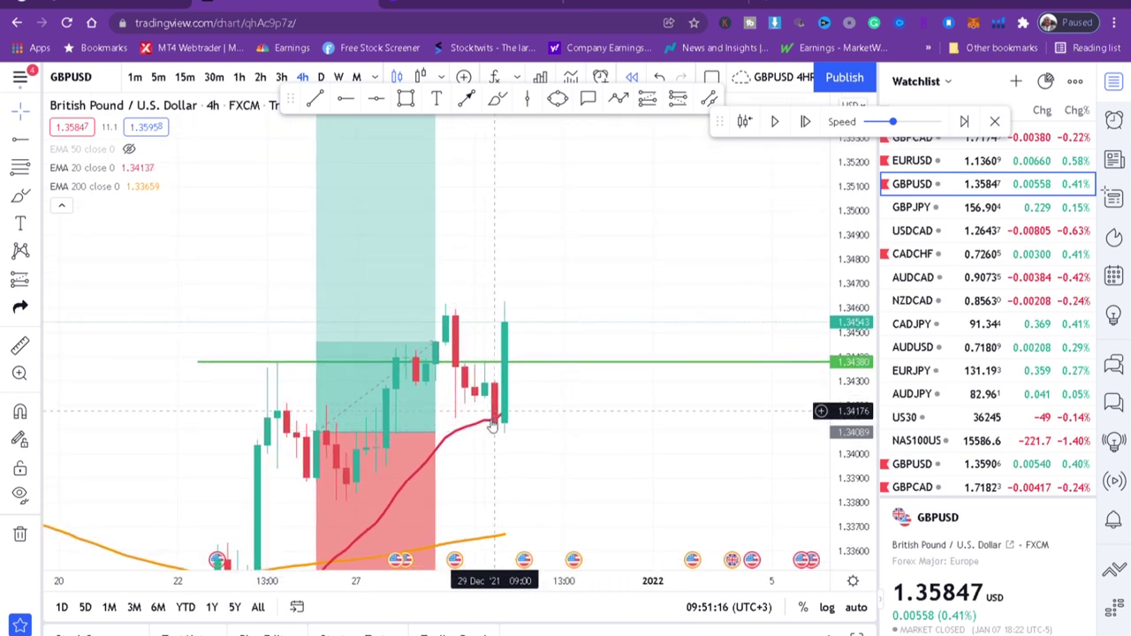
Draw an ellipse around the 29 Dec candles where the pullback touches the EMA 20, just below the 1.34380 ray
drag(546, 457, 563, 224)
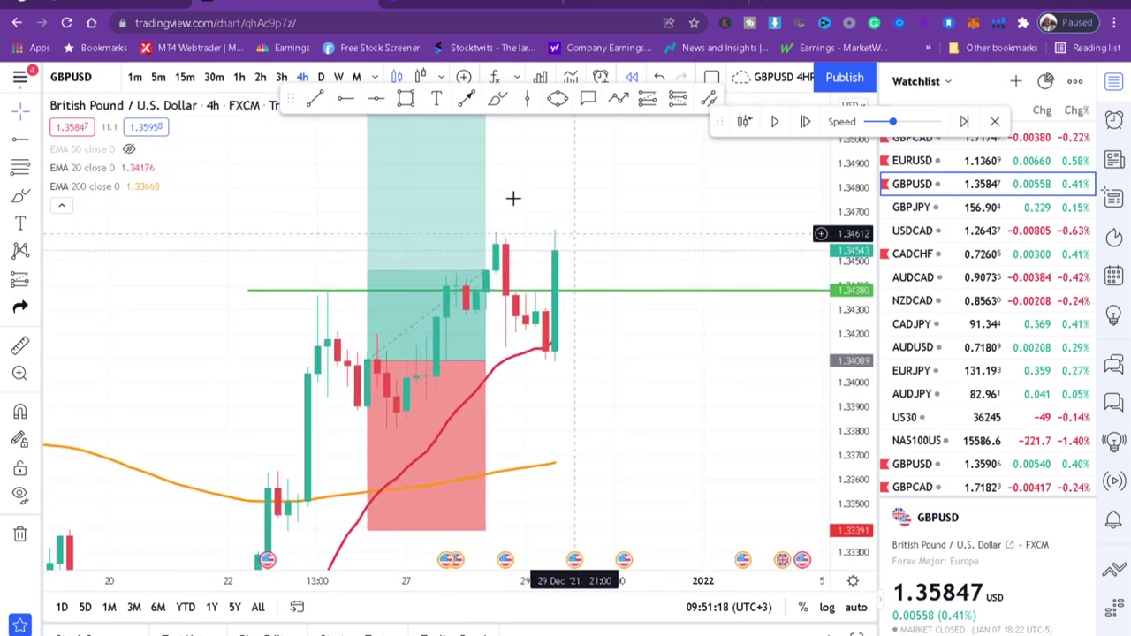
click(557, 98)
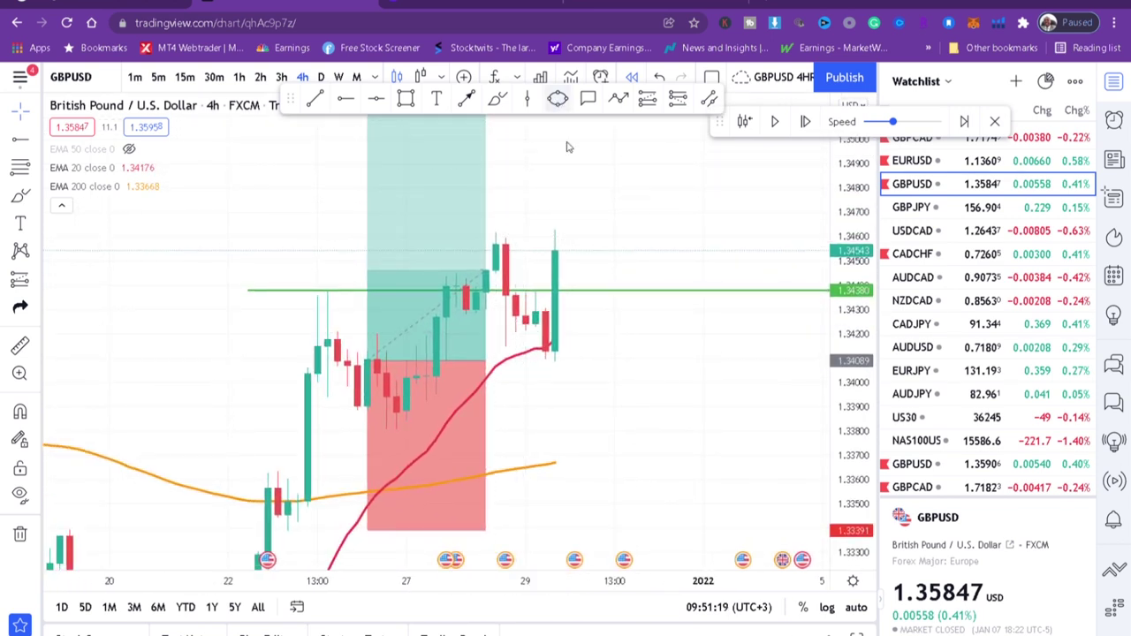
click(550, 344)
click(572, 364)
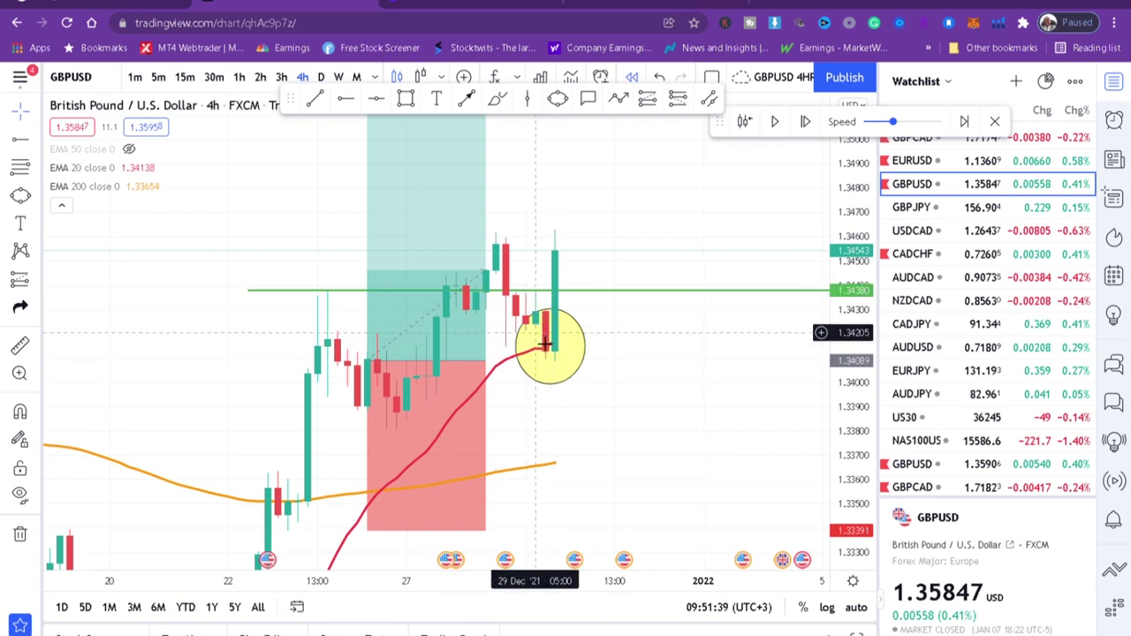
Run the replay to the 31 Dec touch of the EMA 20, pause it, and circle that touch with an ellipse at about 1.347
drag(632, 245, 579, 353)
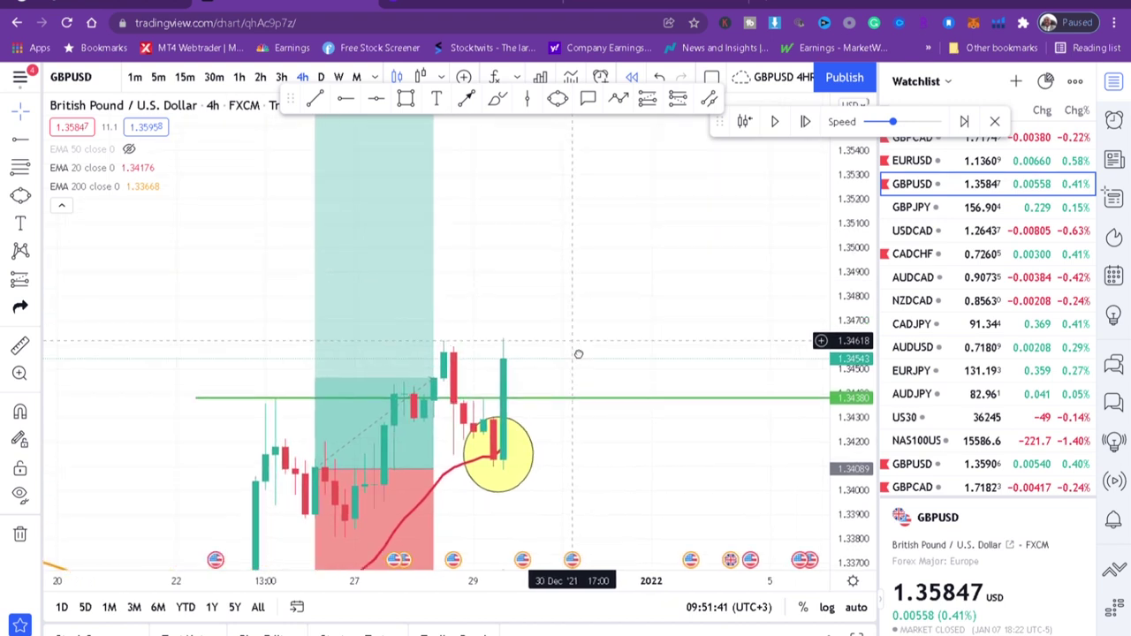
drag(842, 358, 839, 389)
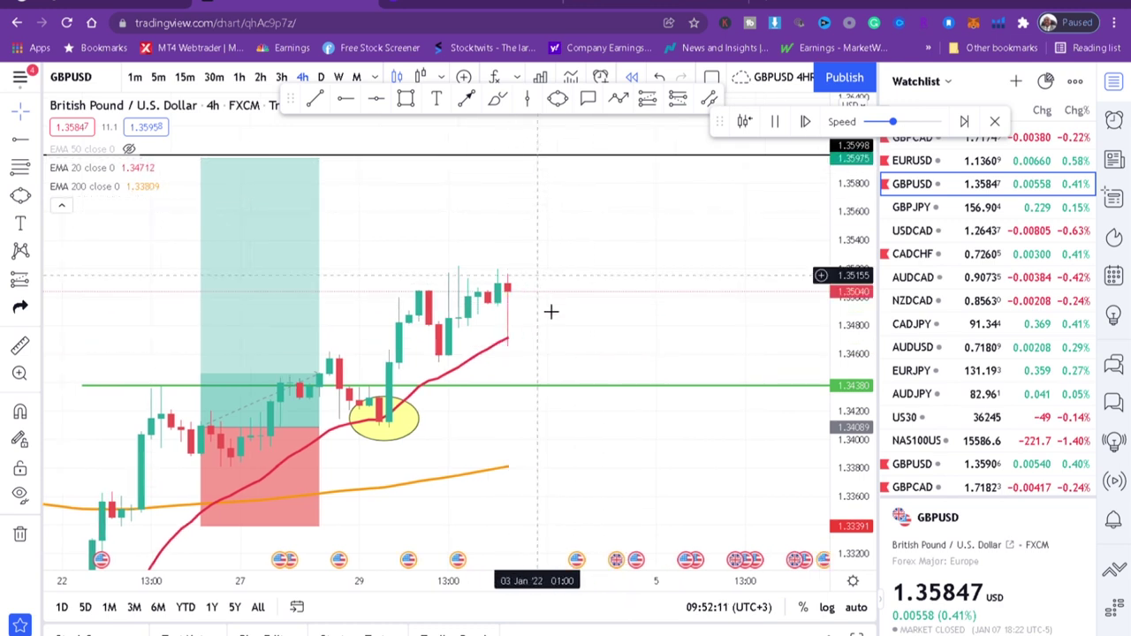
click(774, 121)
click(558, 98)
click(467, 346)
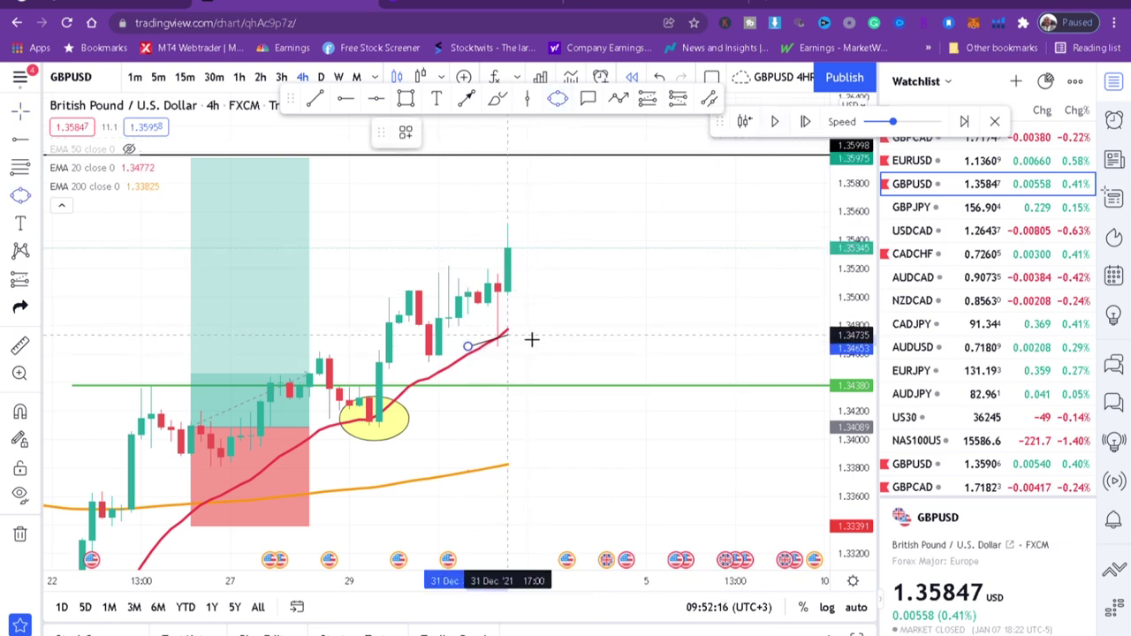
click(528, 329)
click(535, 356)
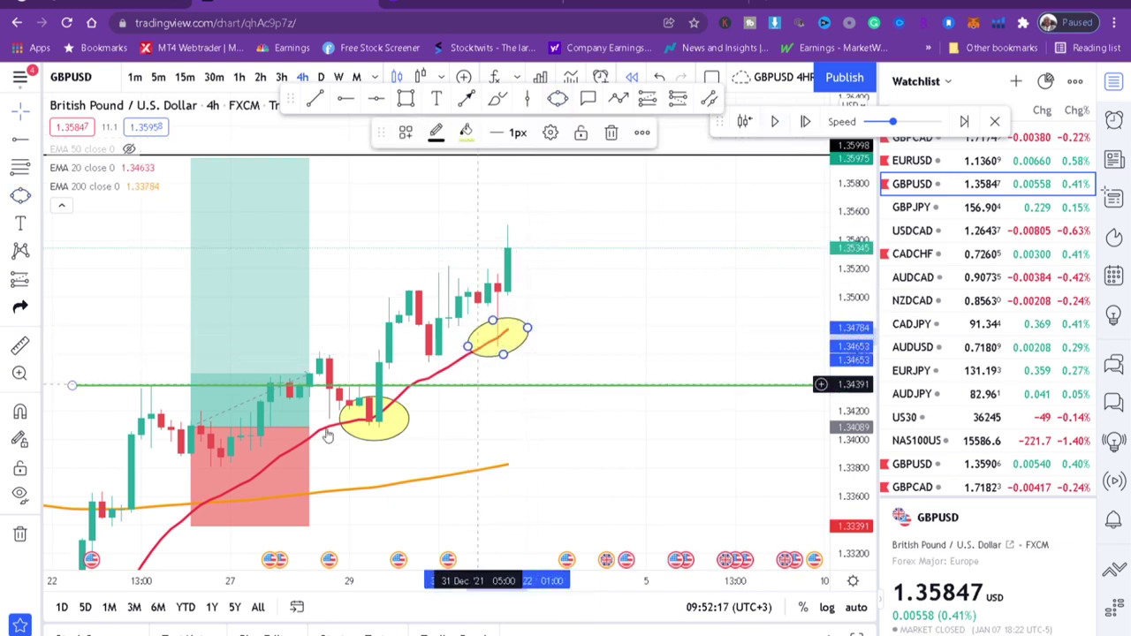
Draw a small ellipse around the 24 Dec candles at the long position's entry, about 1.3407
scroll(212, 484, down, 1)
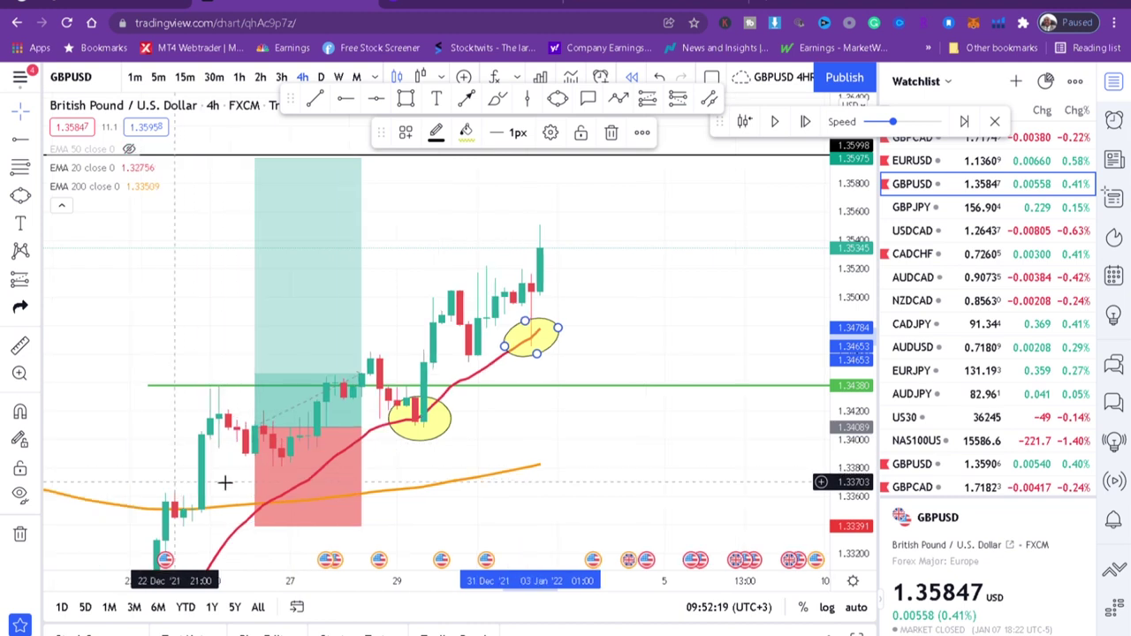
click(258, 429)
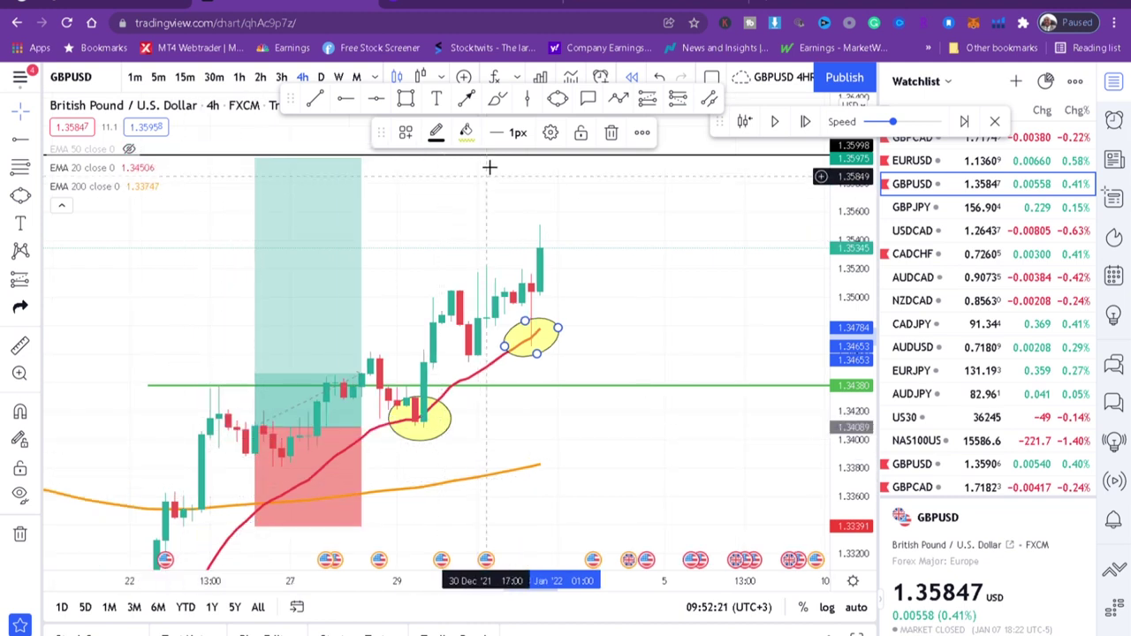
click(557, 99)
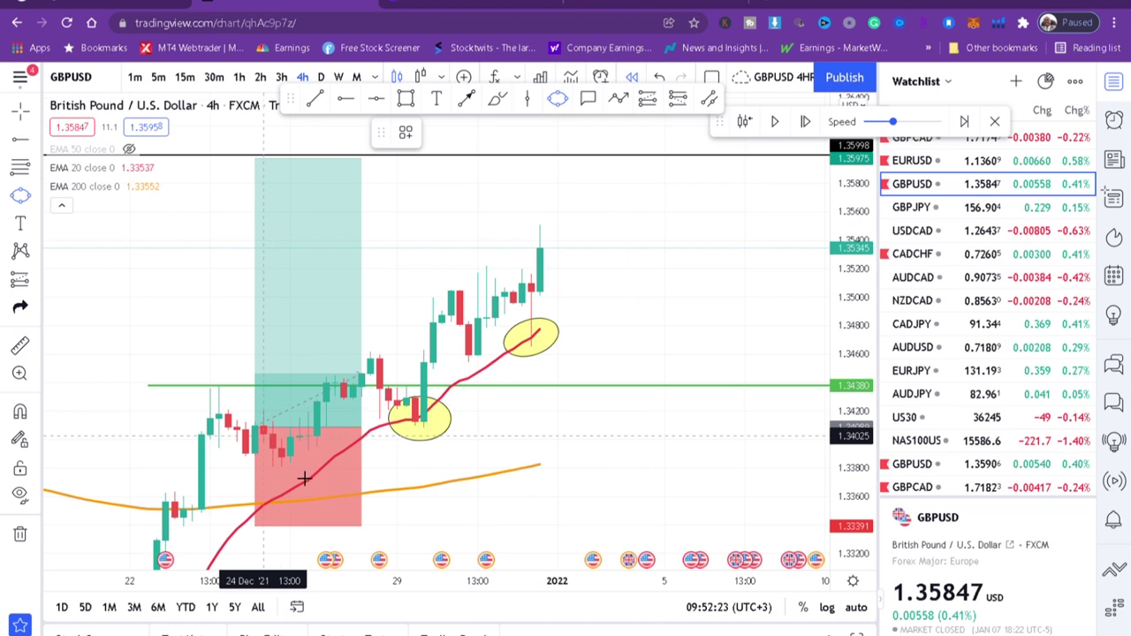
click(246, 431)
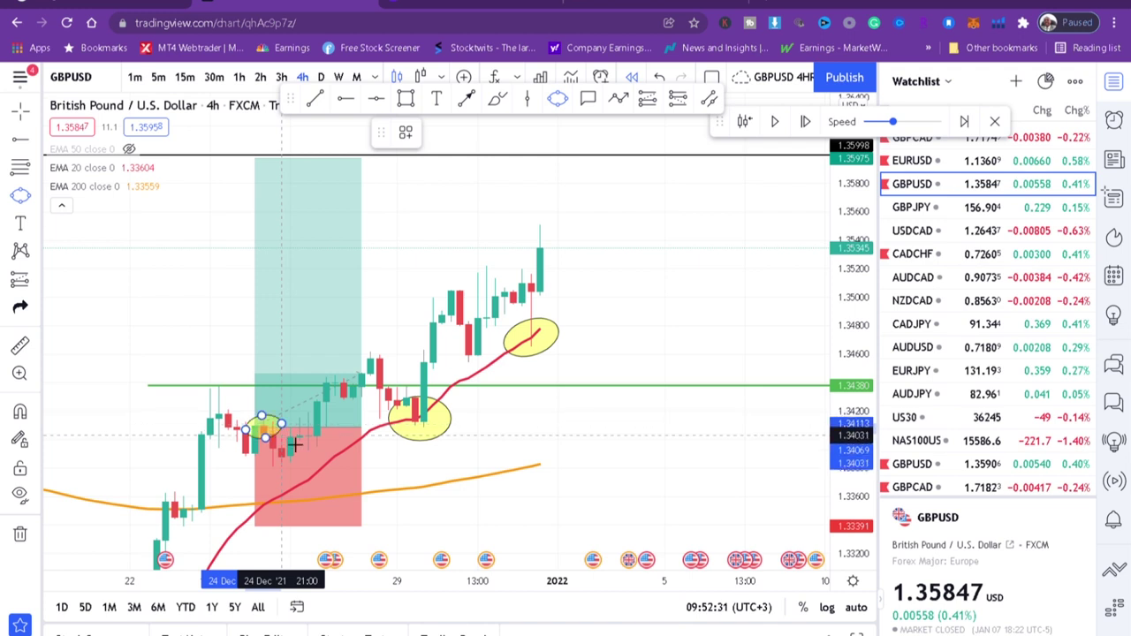
click(265, 427)
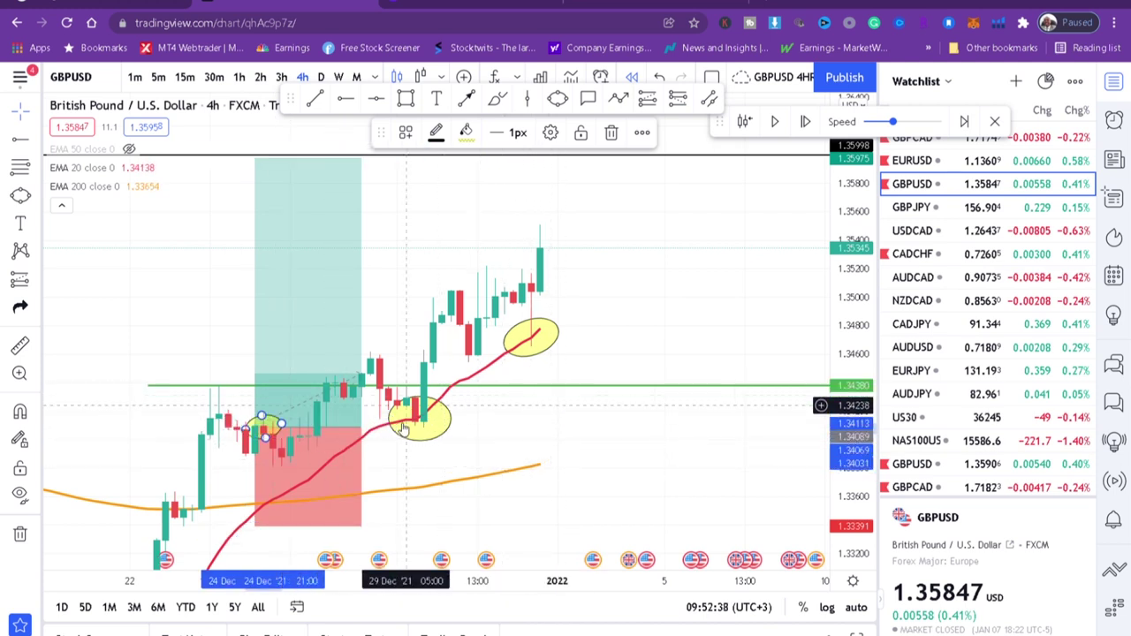
Replay price up to the 1.35998 resistance, adding a horizontal ray at 1.35503 from the late-December high, and pause on the pullback to the EMA 20
drag(647, 244, 649, 290)
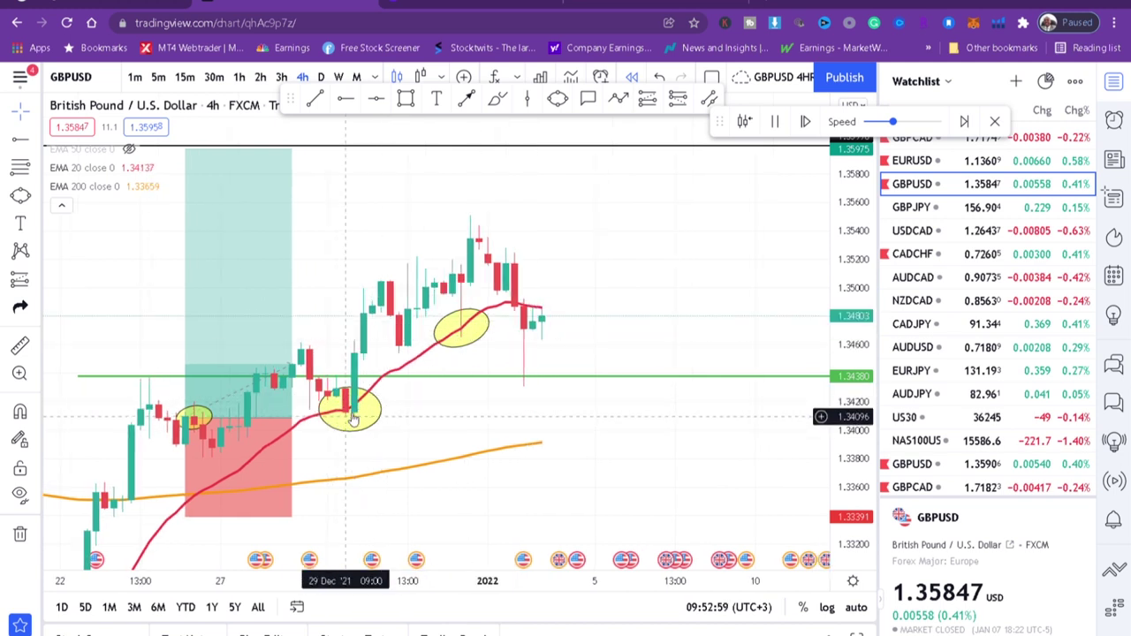
scroll(725, 331, down, 3)
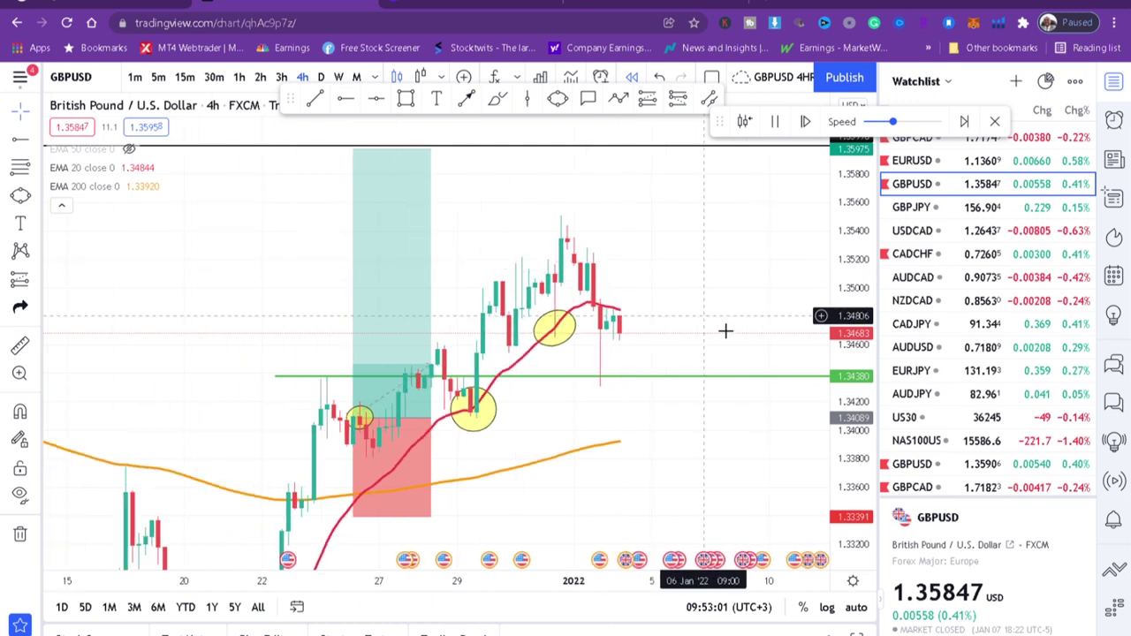
scroll(725, 331, down, 2)
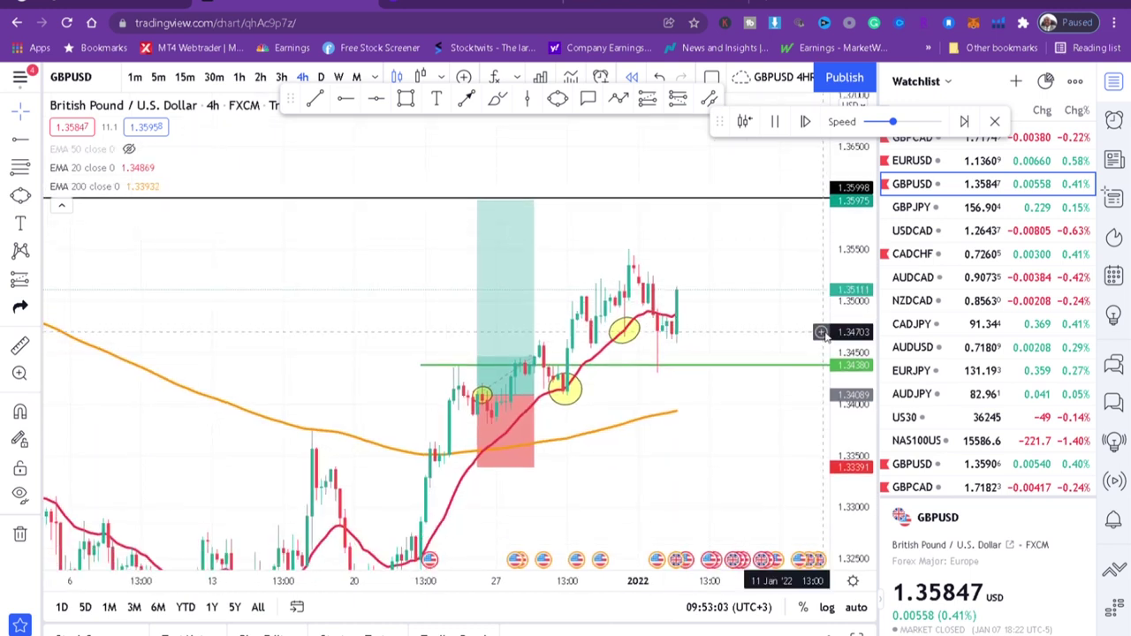
drag(760, 322, 644, 345)
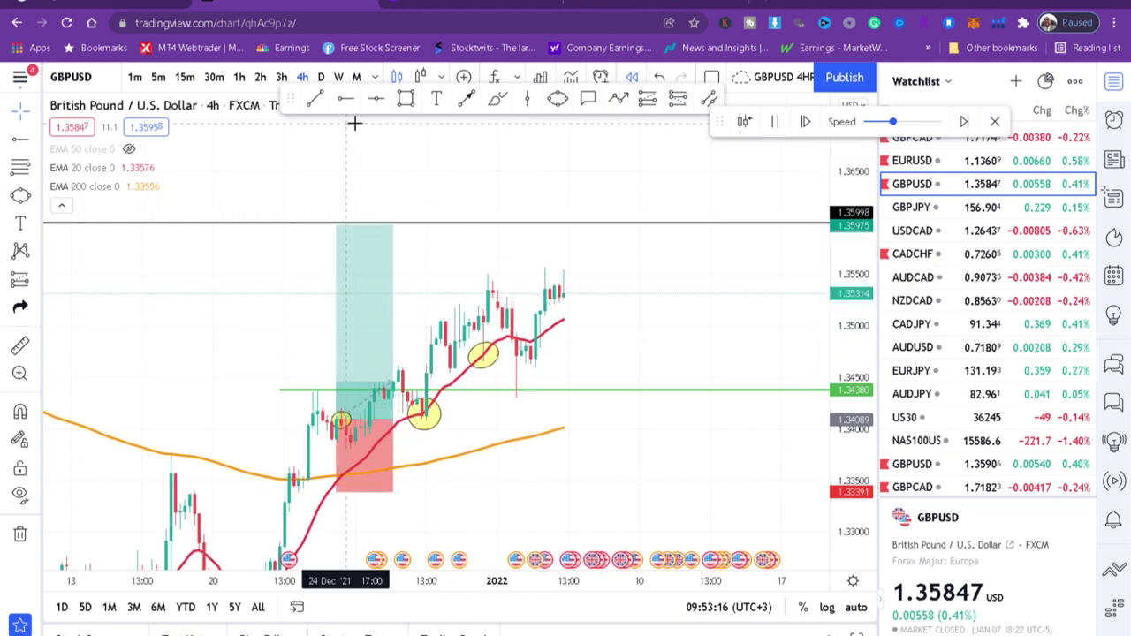
click(346, 98)
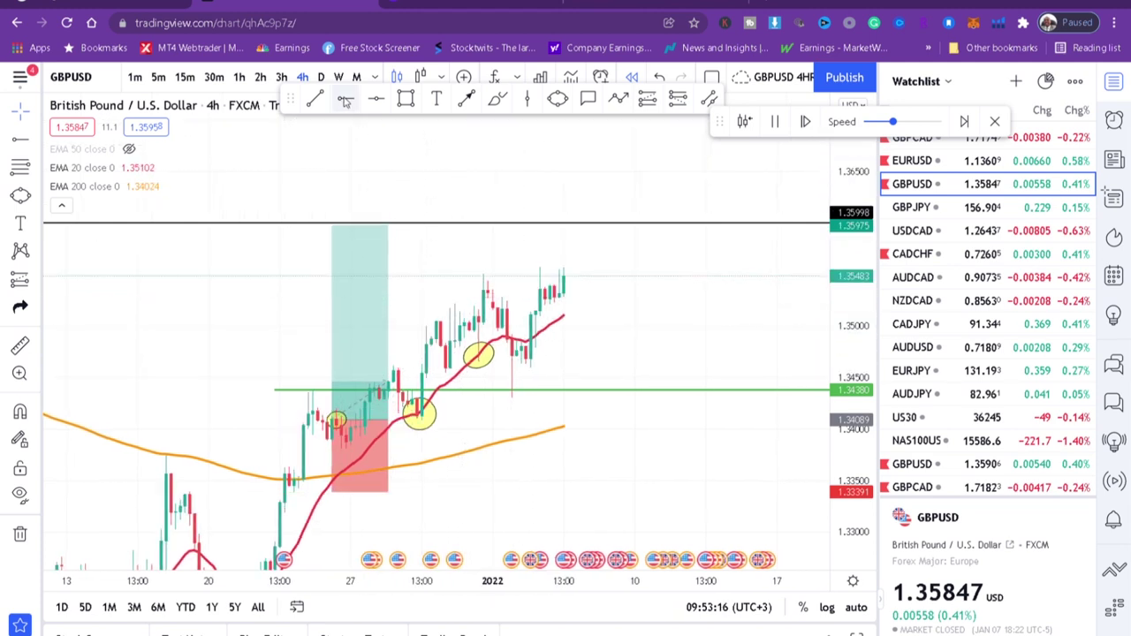
click(424, 274)
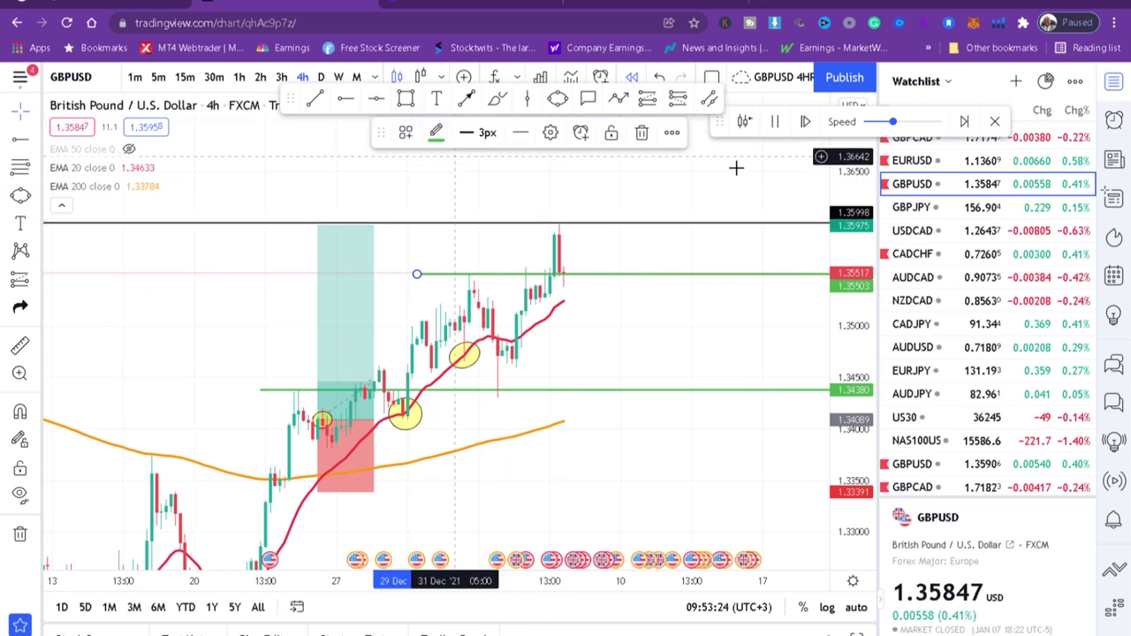
click(775, 121)
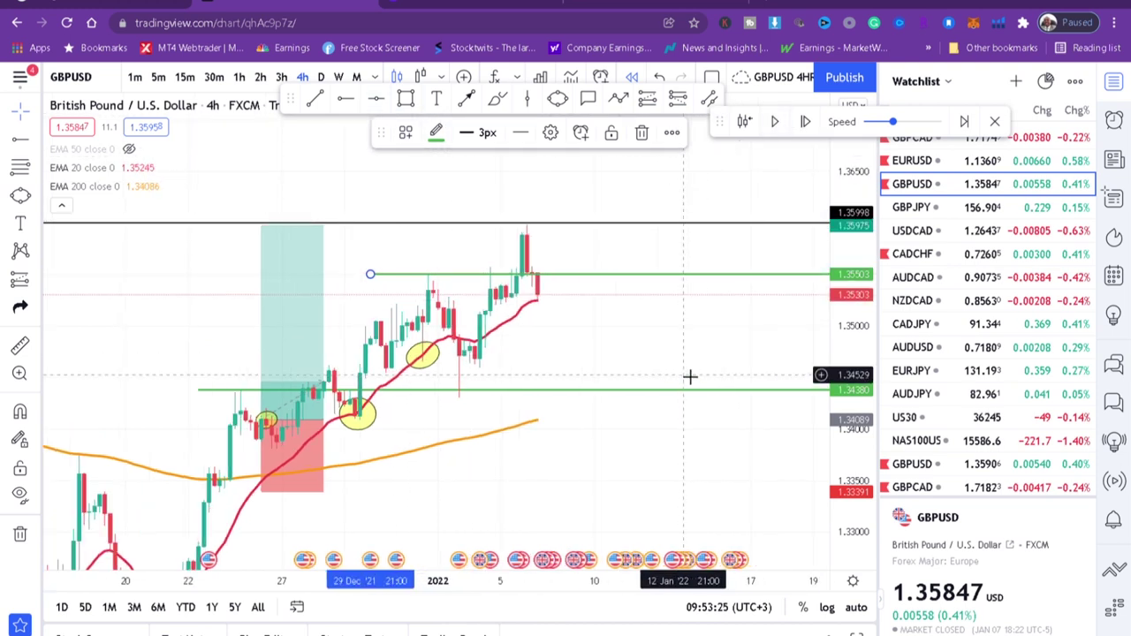
Stretch the long position past the latest candle to check its closed profit, and restore its original width
scroll(690, 379, up, 1)
drag(329, 417, 513, 419)
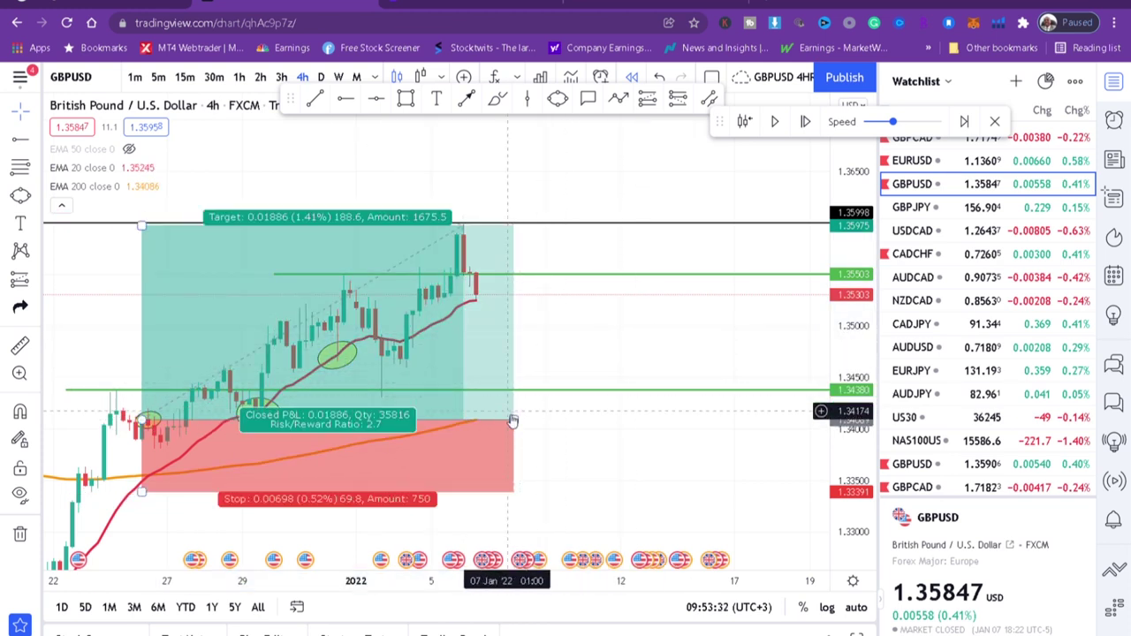
drag(513, 419, 203, 422)
Hide the EMA 20 and switch the GBPUSD chart to the daily timeframe
drag(531, 351, 595, 326)
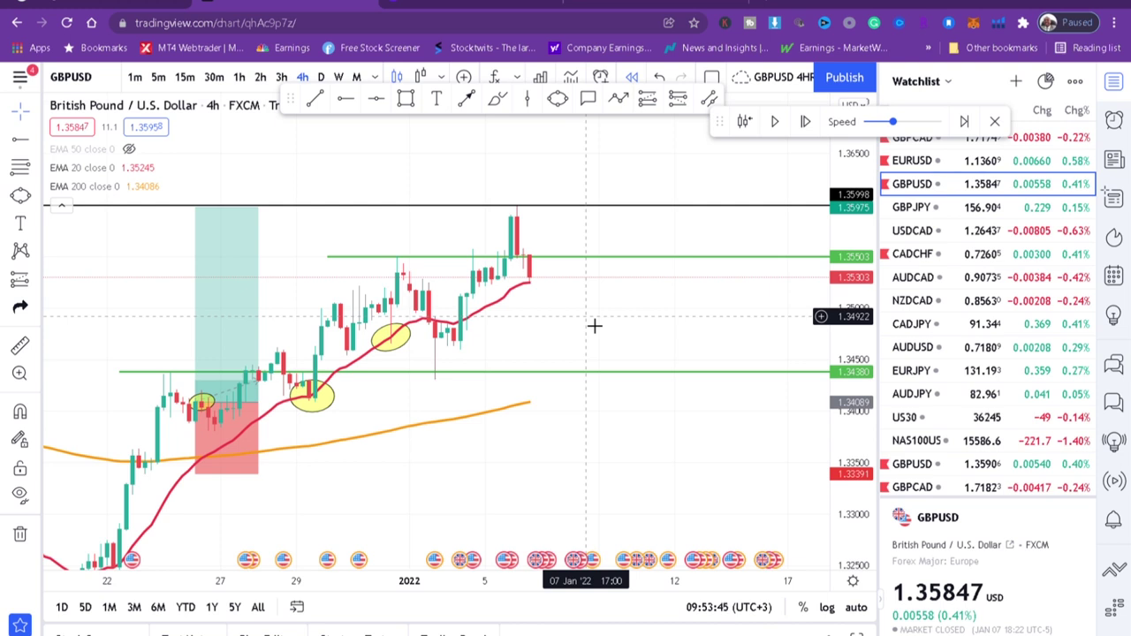
drag(593, 325, 743, 325)
drag(845, 307, 803, 386)
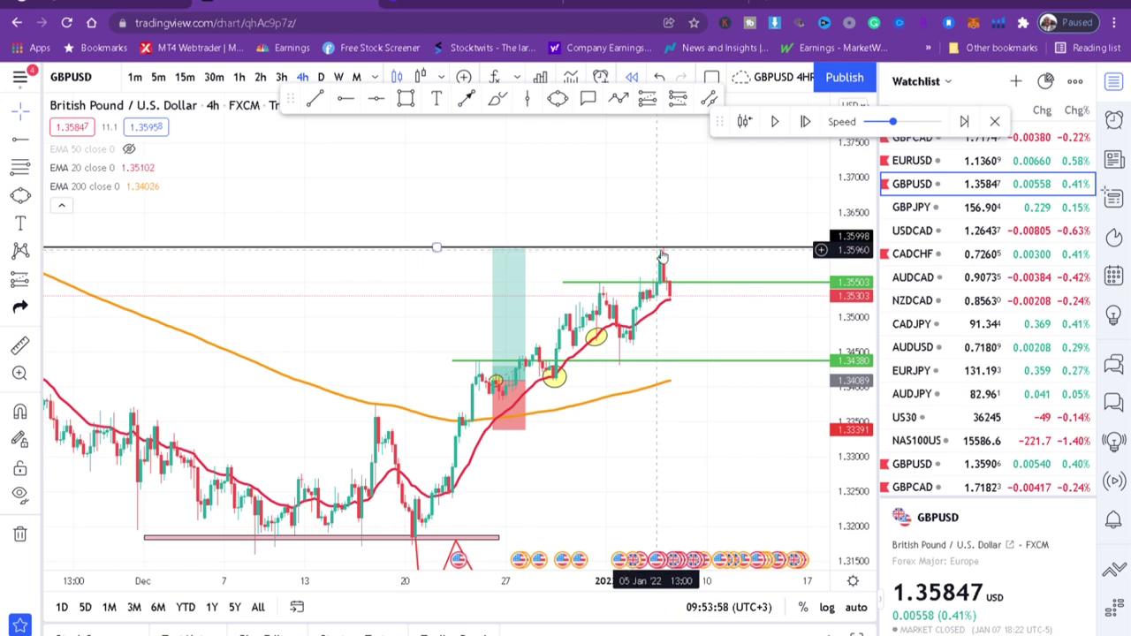
mouse_move(122, 172)
click(128, 168)
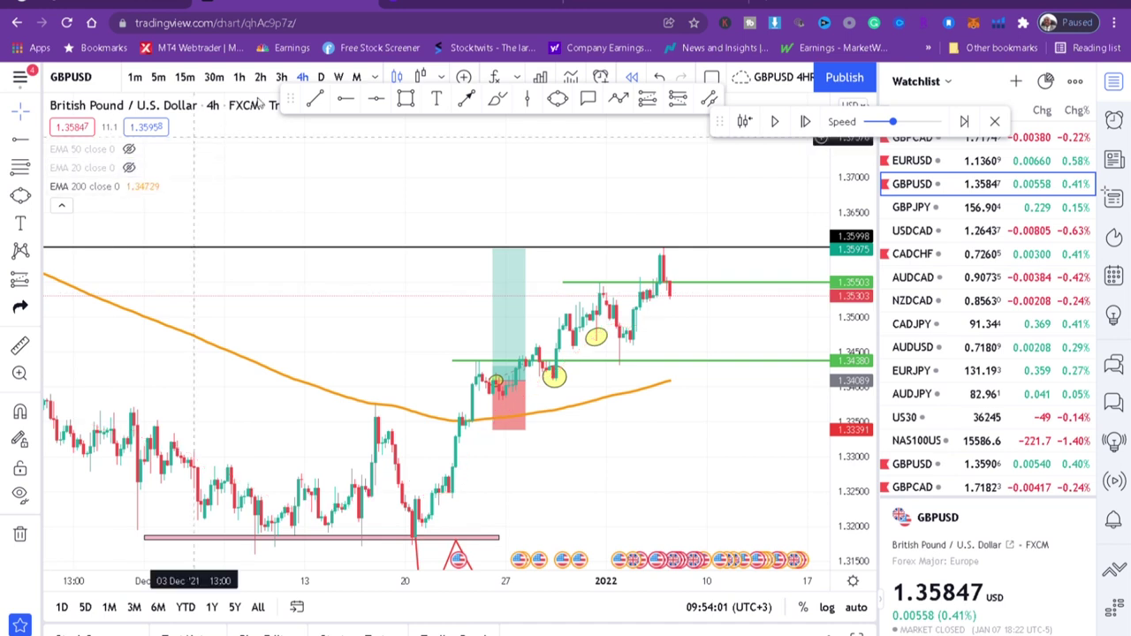
click(322, 78)
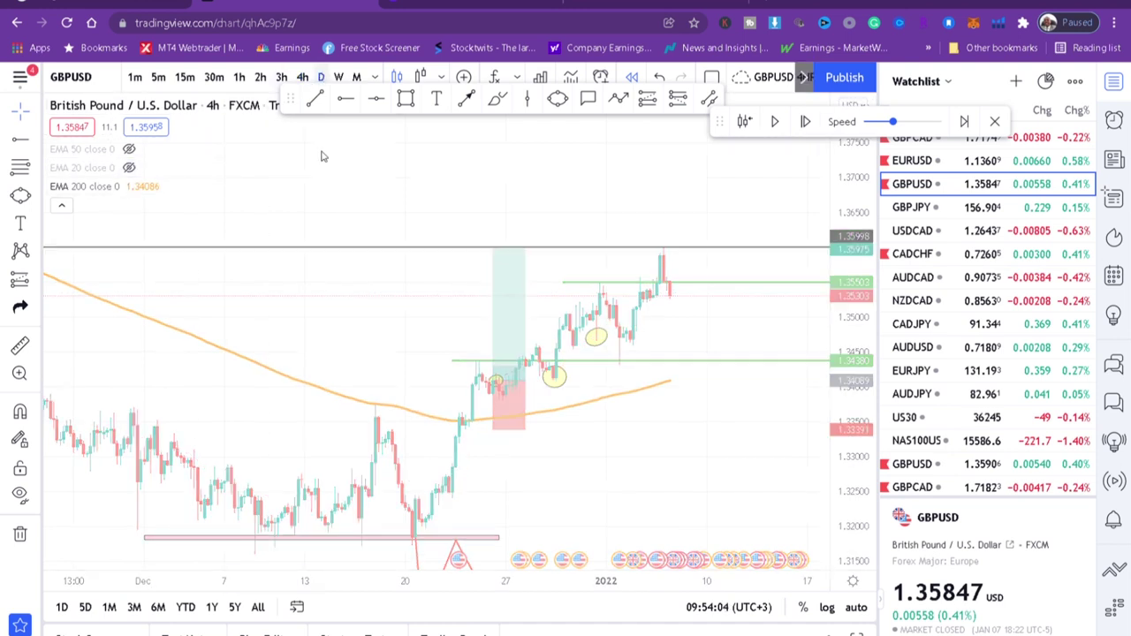
Examine the daily price reaction at the EMA 200 and the 1.35998 resistance, and return to the 4-hour timeframe
scroll(557, 356, up, 2)
scroll(557, 356, up, 1)
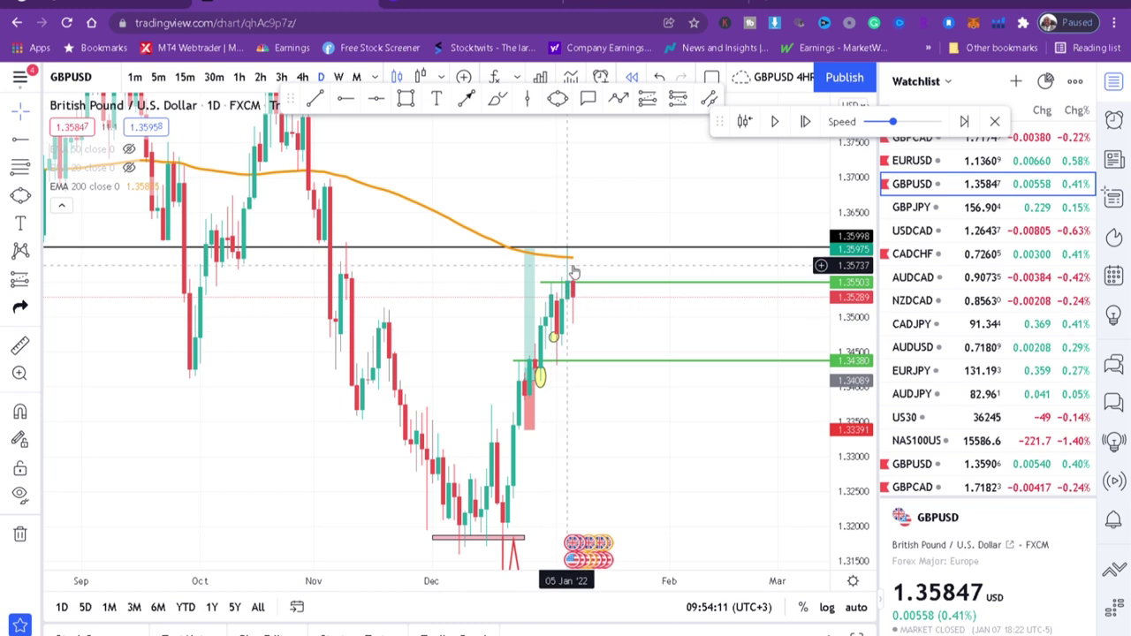
scroll(583, 256, down, 2)
scroll(624, 310, down, 2)
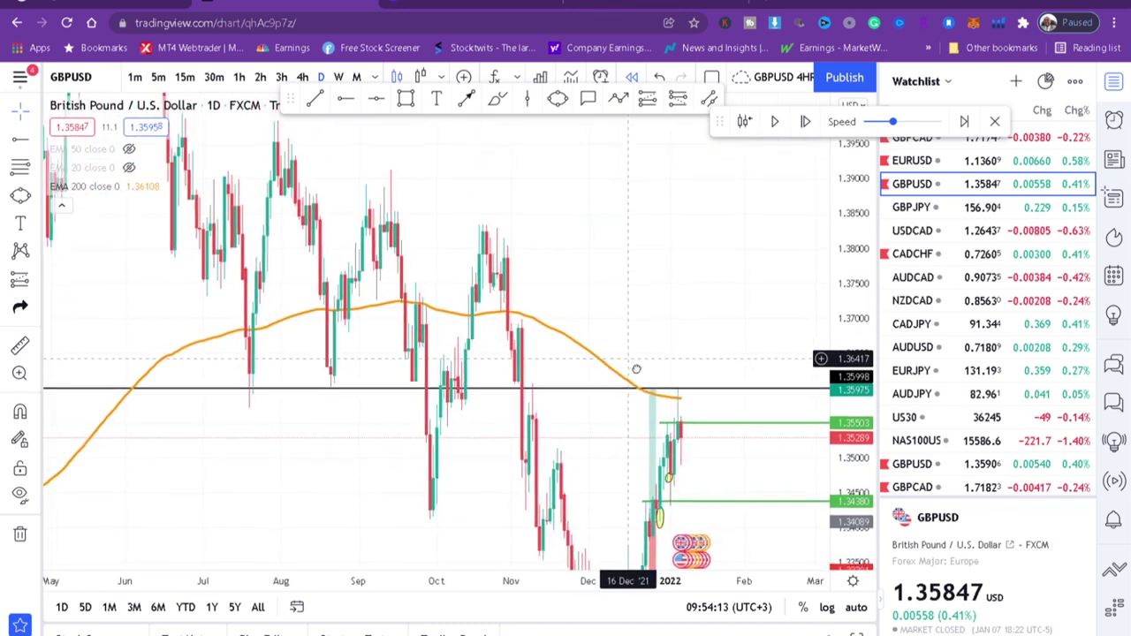
drag(591, 269, 506, 136)
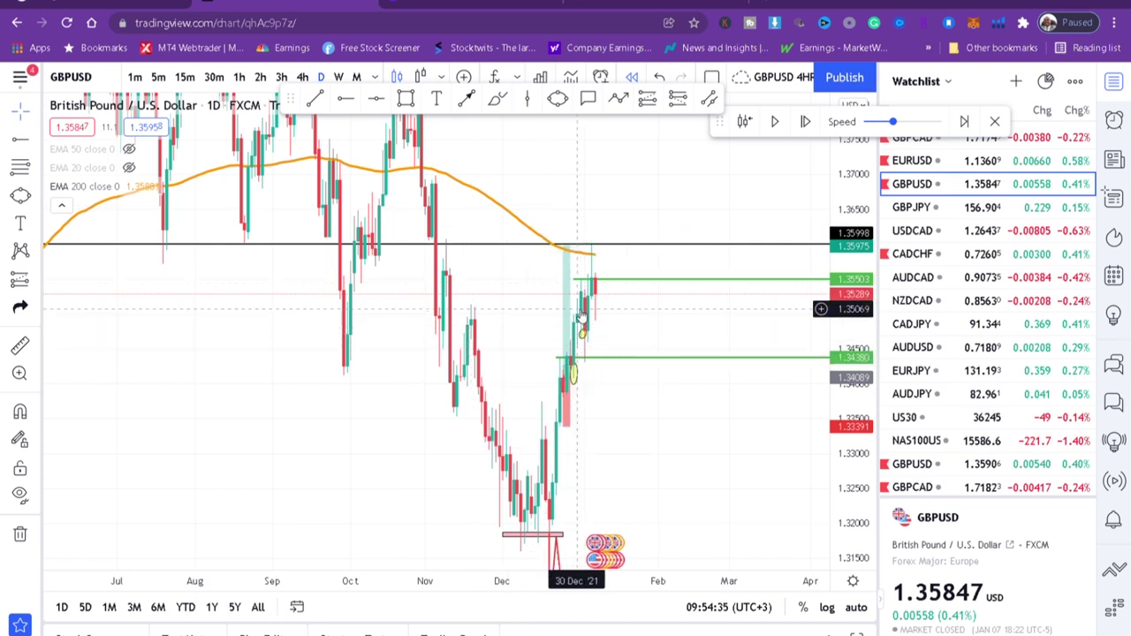
click(307, 92)
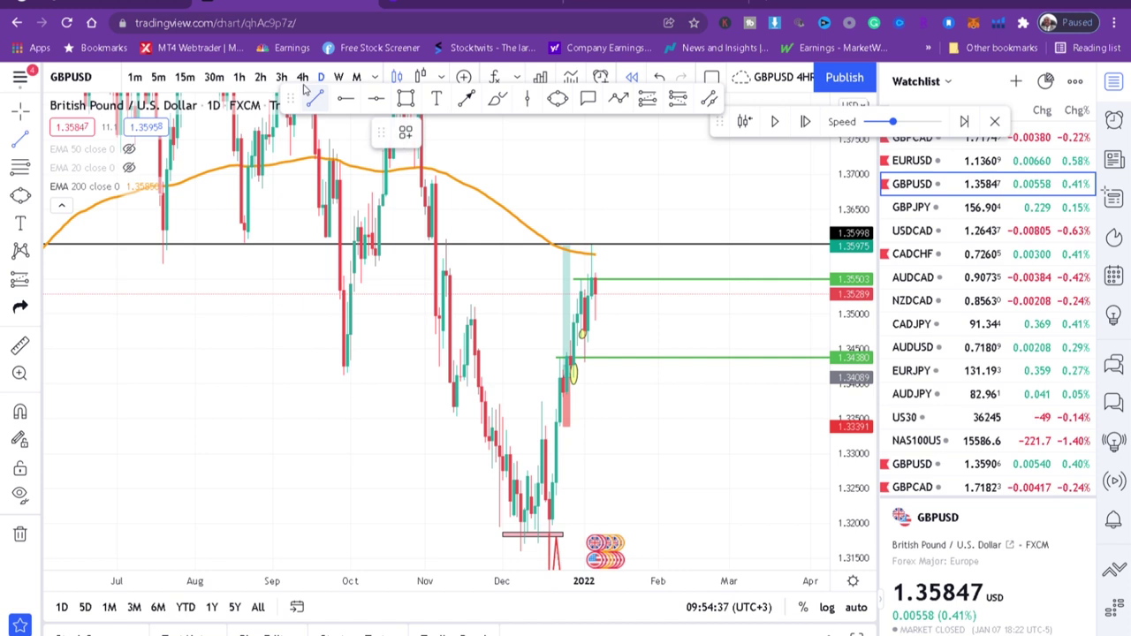
click(303, 78)
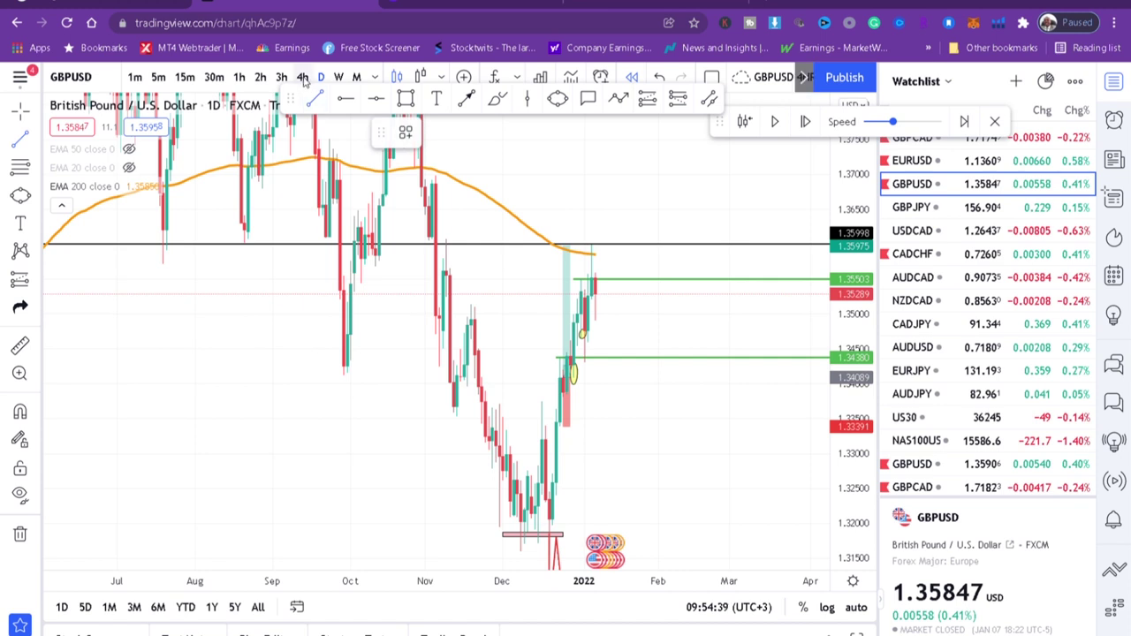